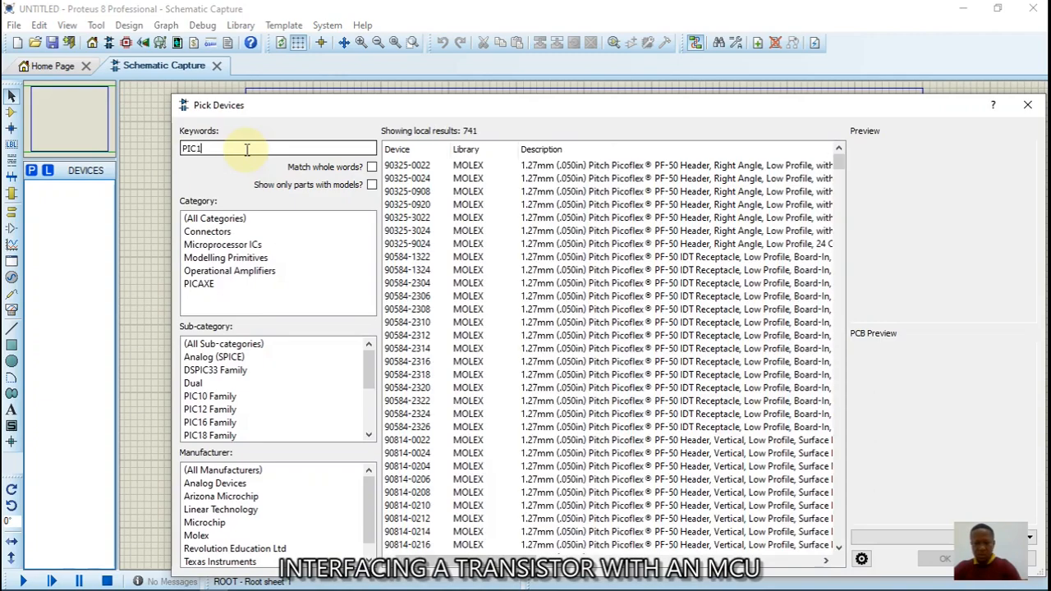
Search the device library for PIC16F628A and add that microcontroller to the device list.
text(F)
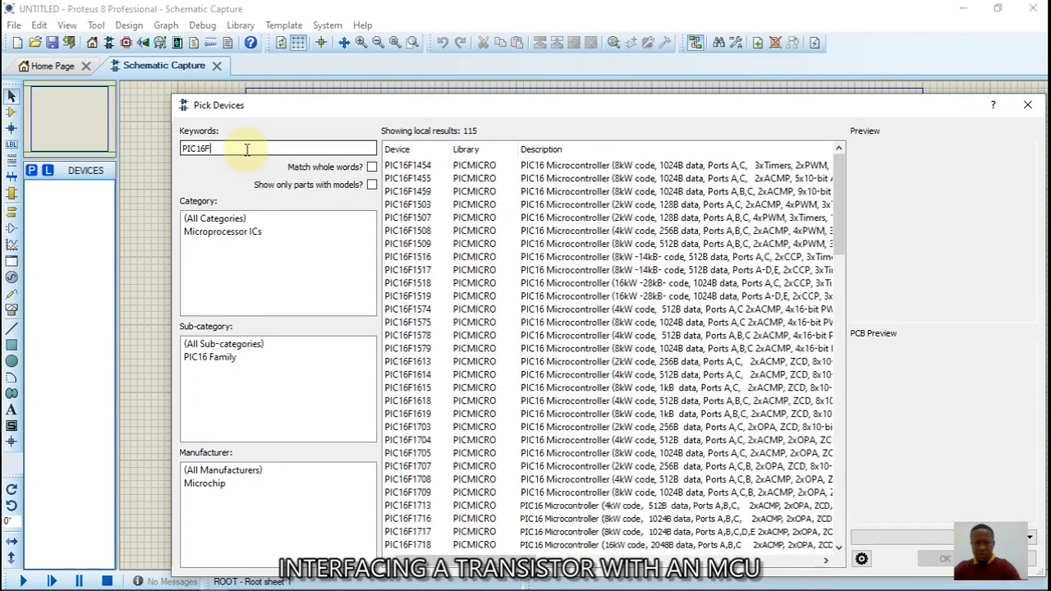
text(628A)
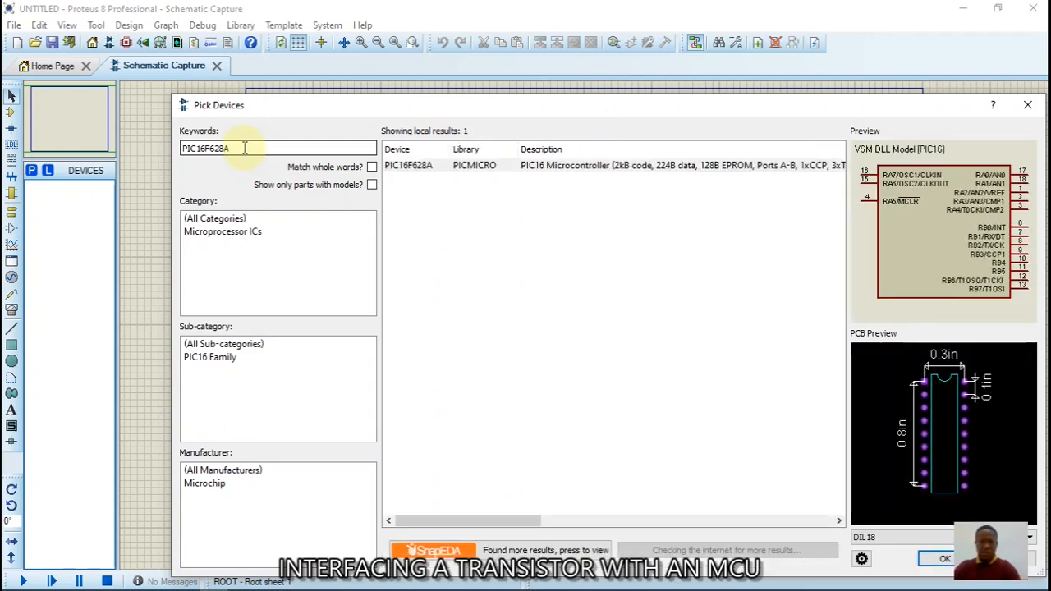
double_click(543, 167)
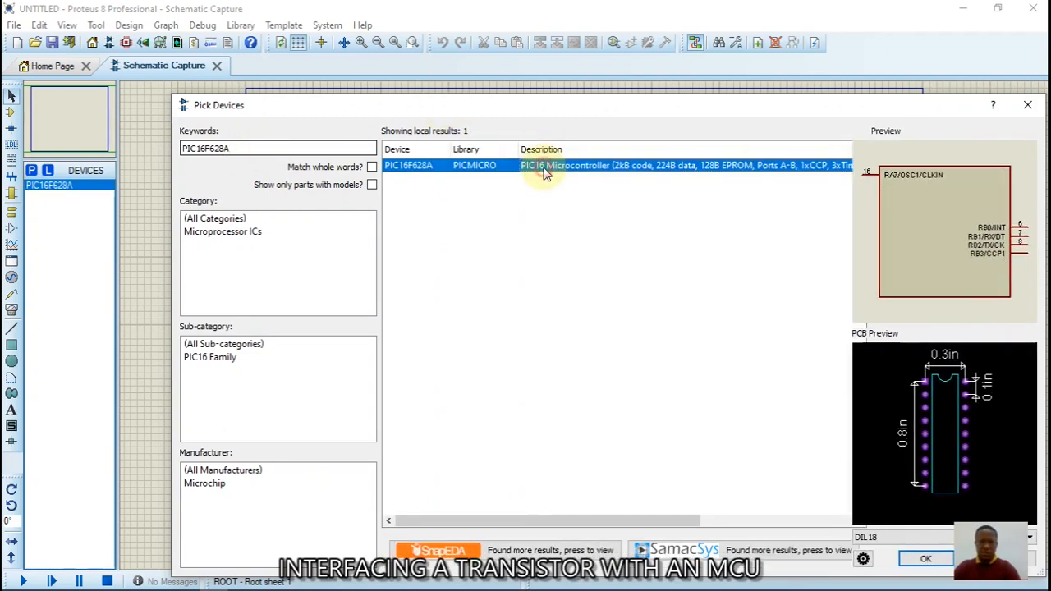
Search the device library for MINRES1K and add the 1k 0.6W resistor to the device list.
drag(235, 148, 179, 148)
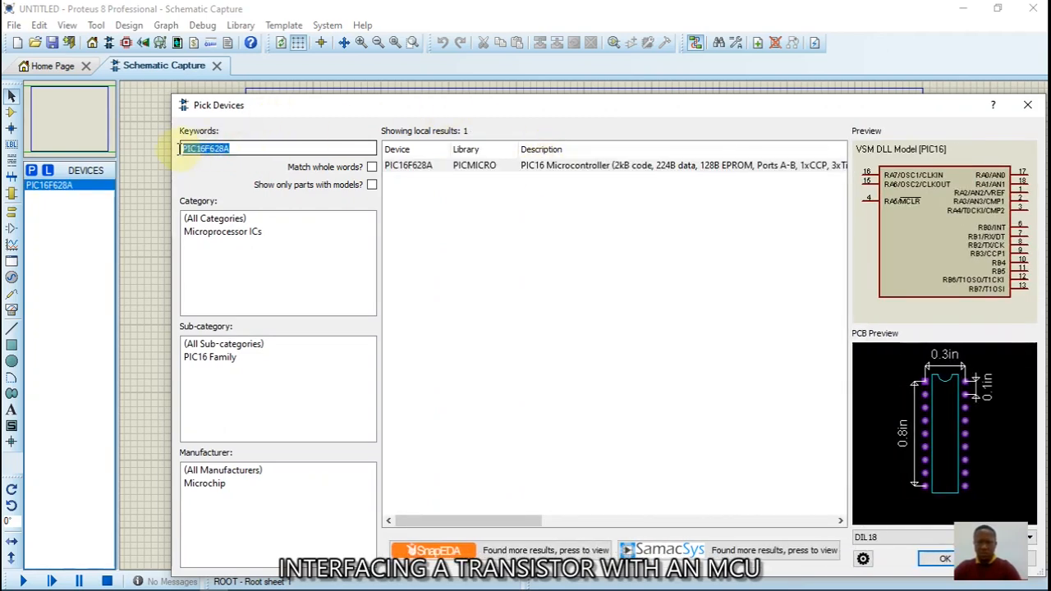
text(MIN)
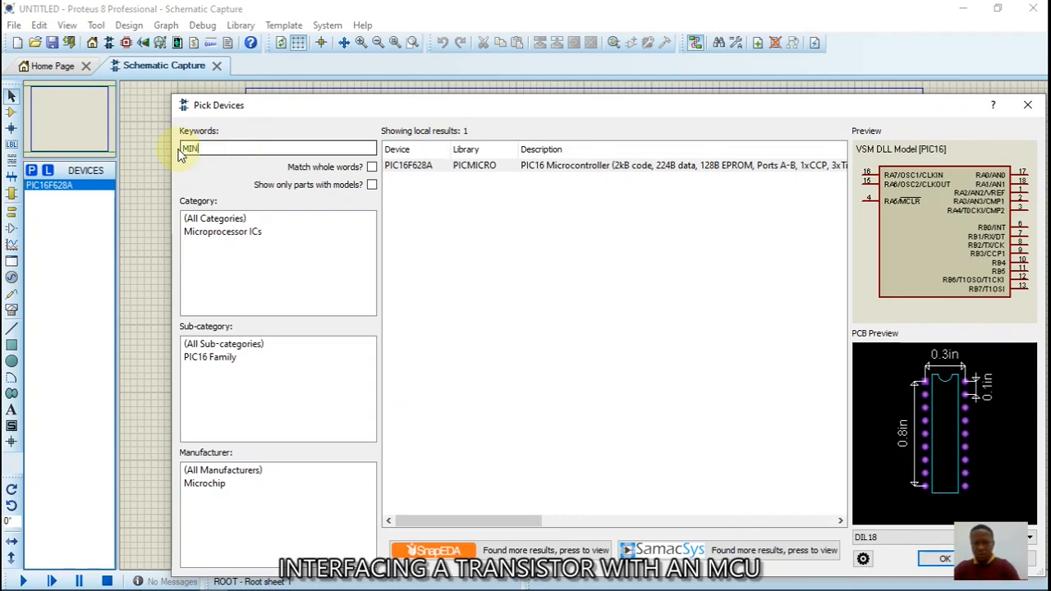
text(RES)
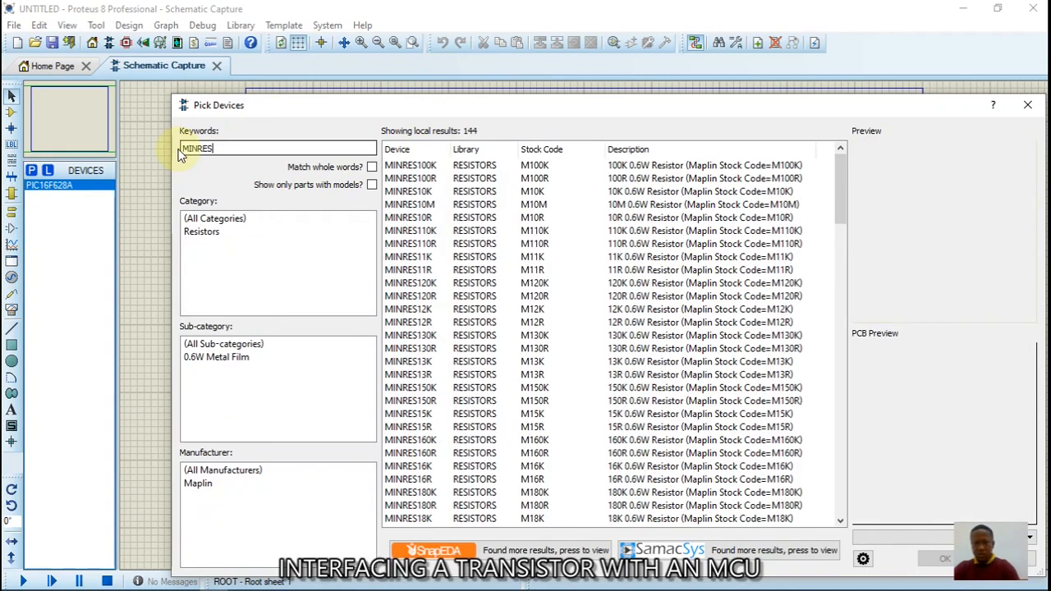
text(1)
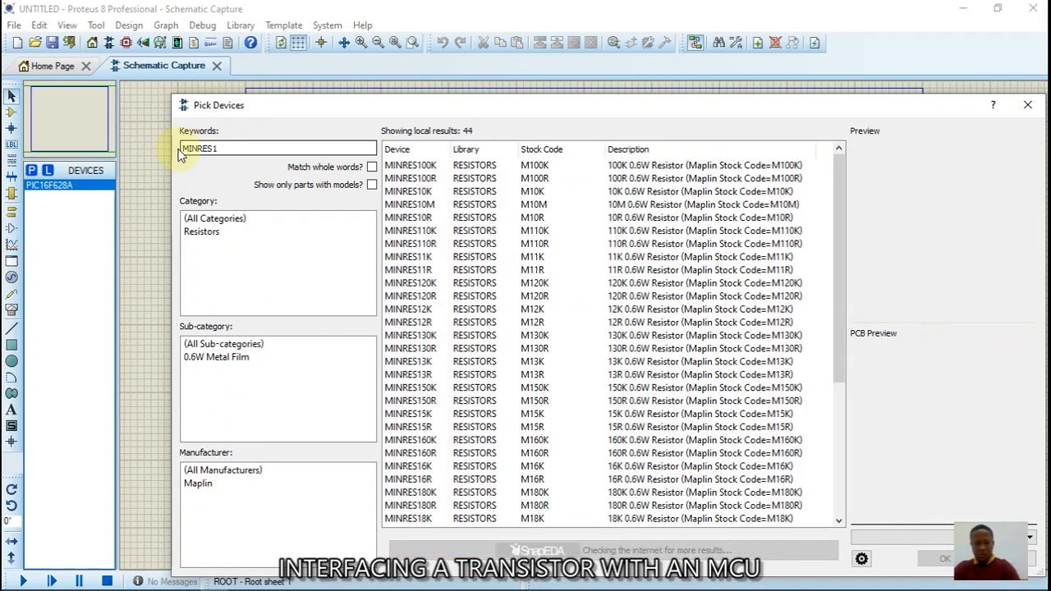
text(K)
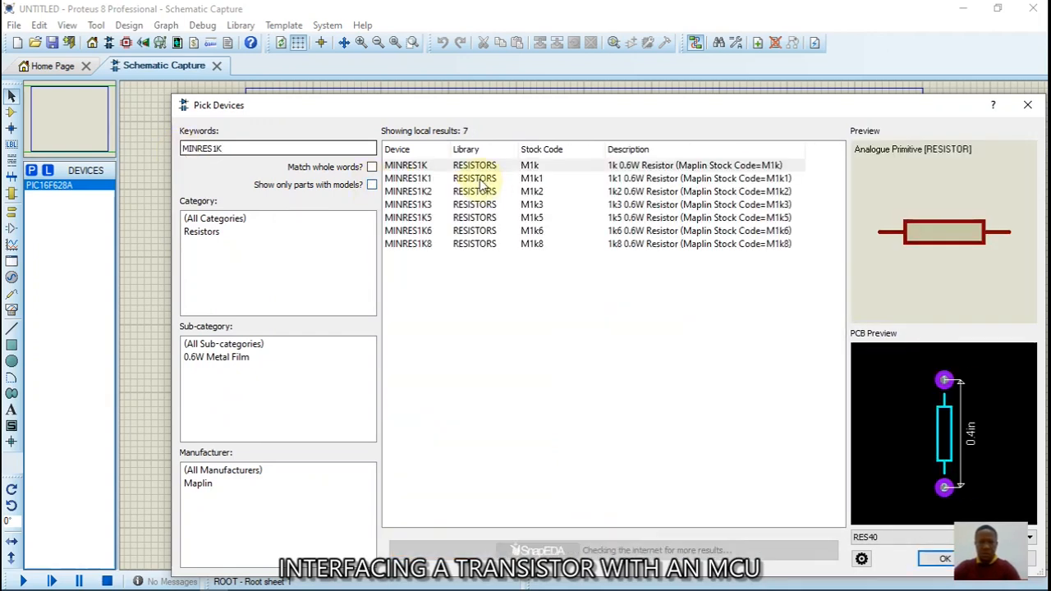
double_click(529, 166)
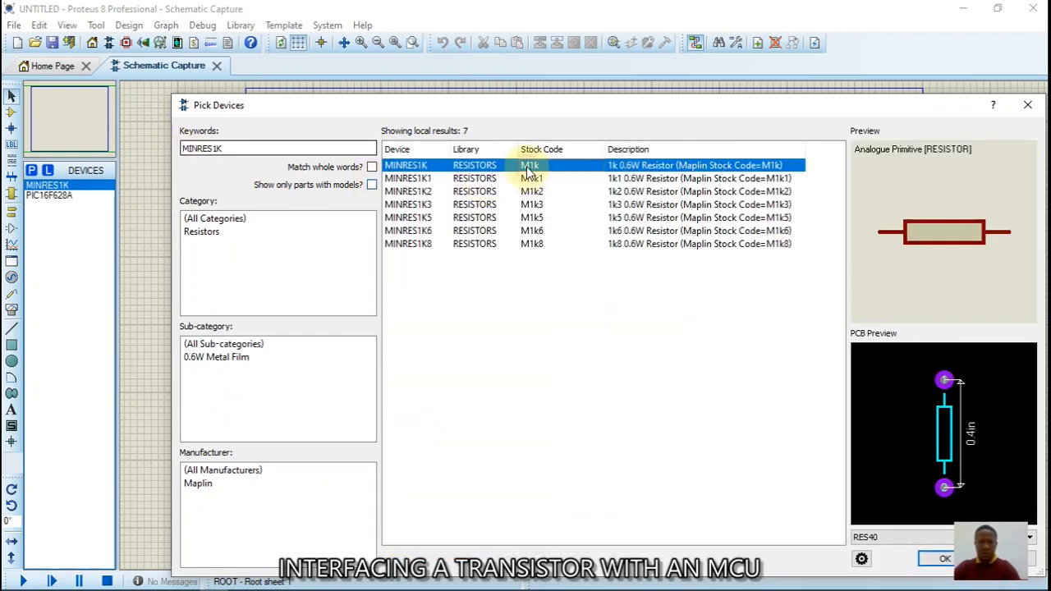
Search the device library for LED-RED and add the animated red LED to the device list.
drag(224, 149, 182, 153)
key(BackSpace)
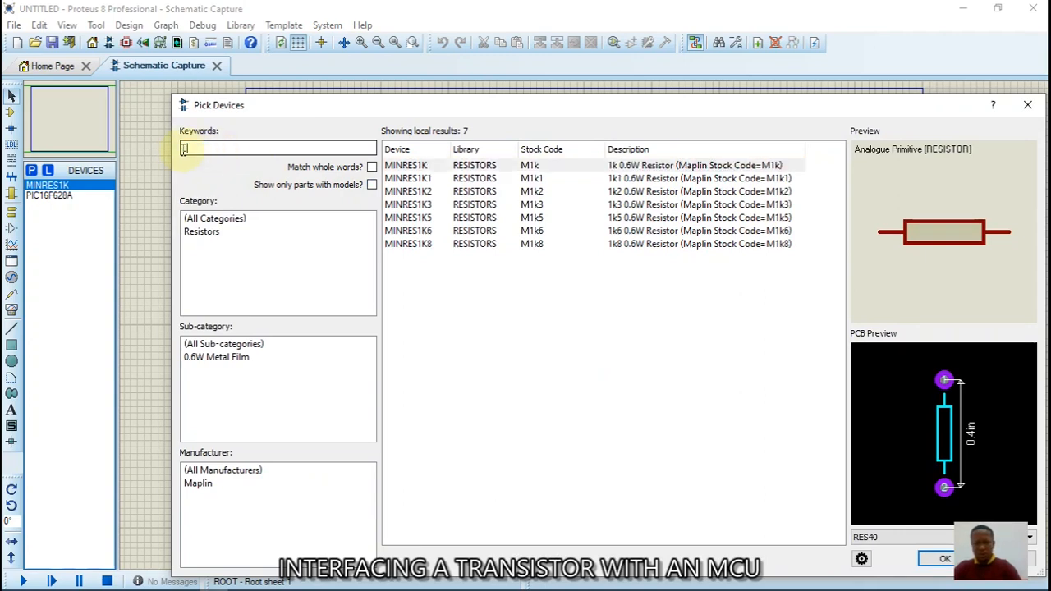
text(LED)
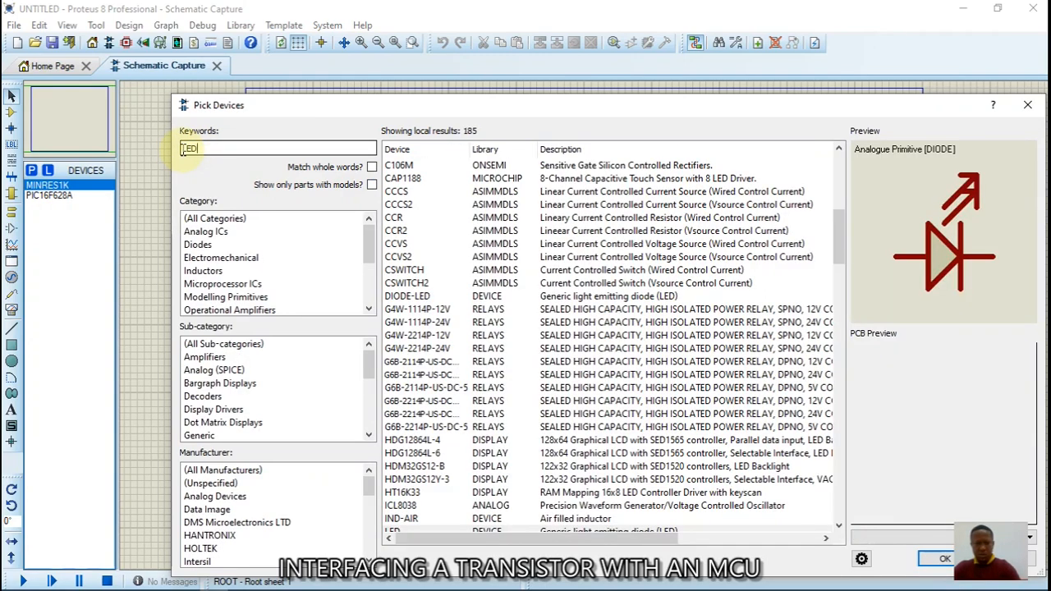
text(-)
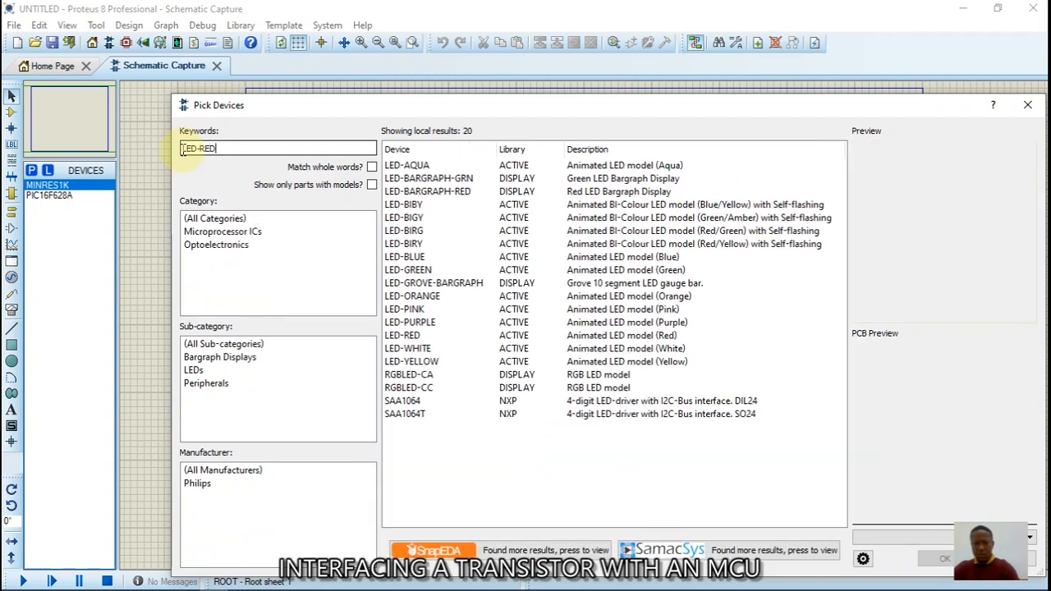
text(RED)
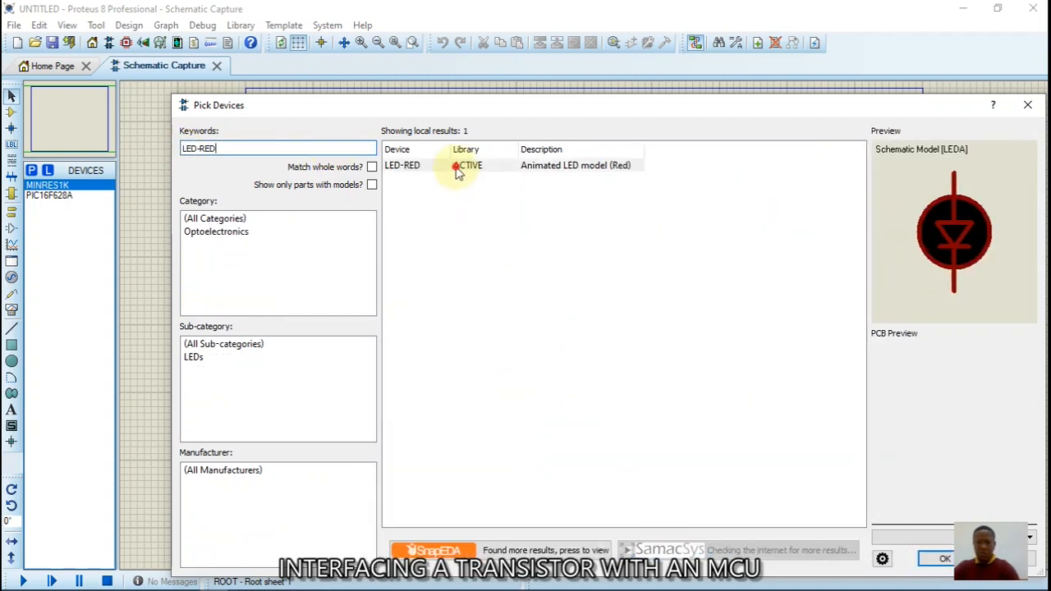
double_click(457, 165)
Change the search keyword to LED-GREEN and add the animated green LED to the device list.
click(211, 148)
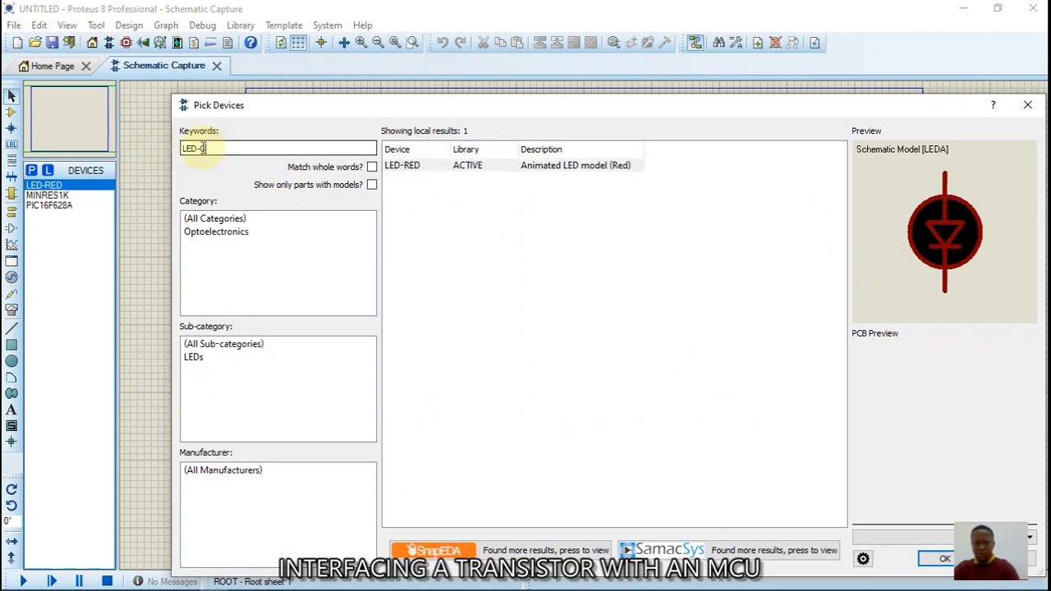
text(GREEN)
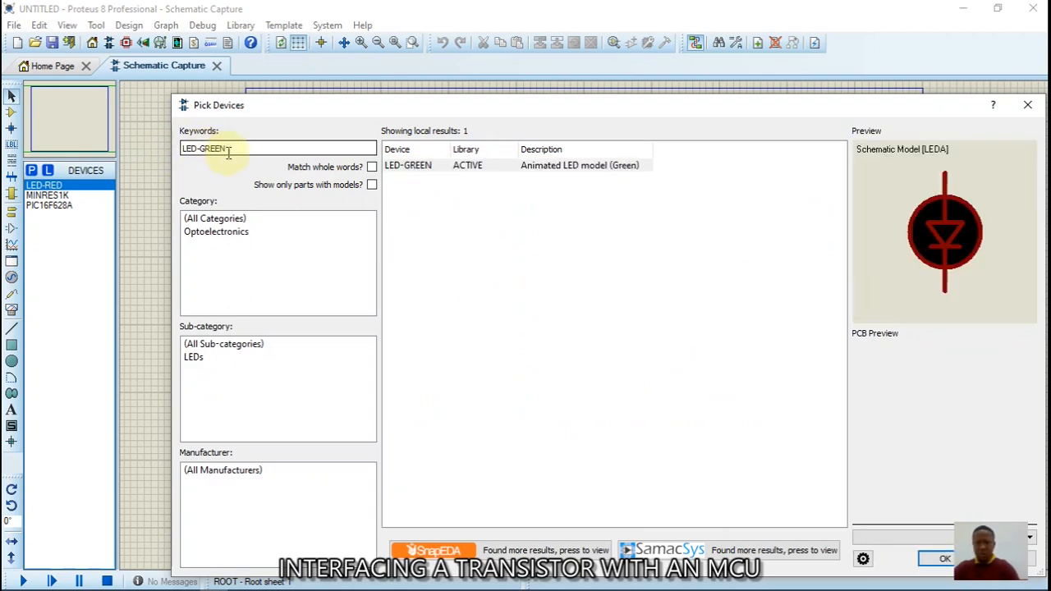
double_click(460, 166)
Change the search keyword to LED-OR and add the LED-ORANGE device to the device list.
click(228, 147)
drag(229, 147, 204, 150)
click(238, 148)
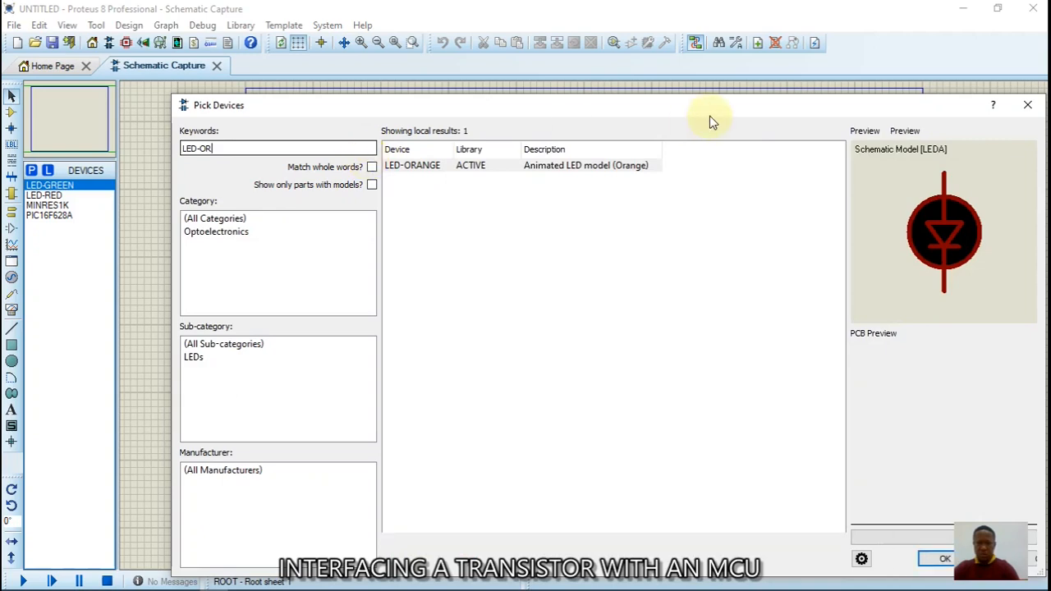
double_click(572, 171)
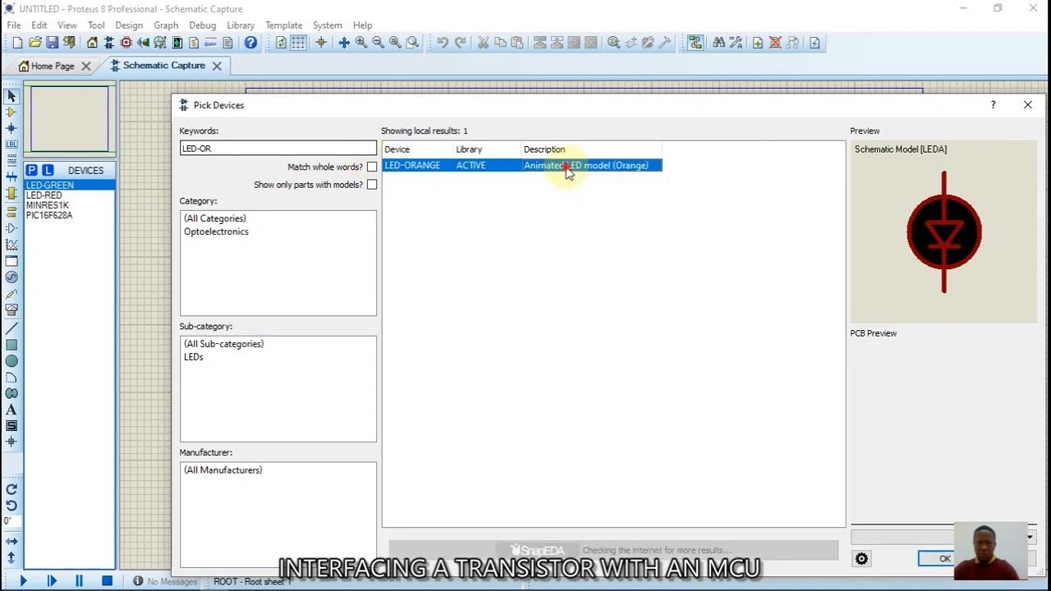
Search for BC547, add the NPN transistor from the BIPOLAR library to the device list, and finish picking devices.
drag(213, 148, 182, 148)
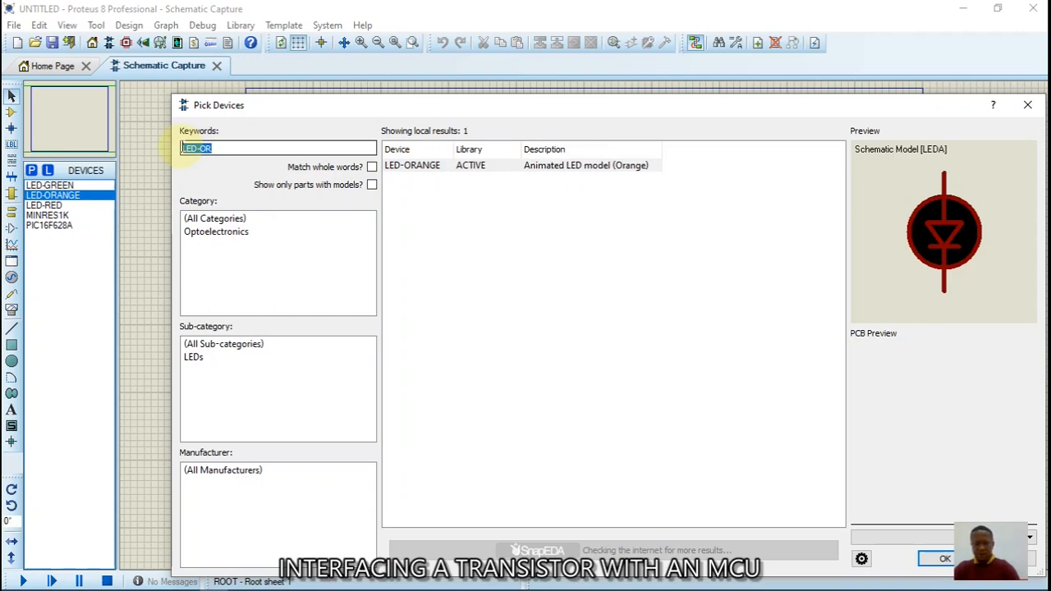
text(BC)
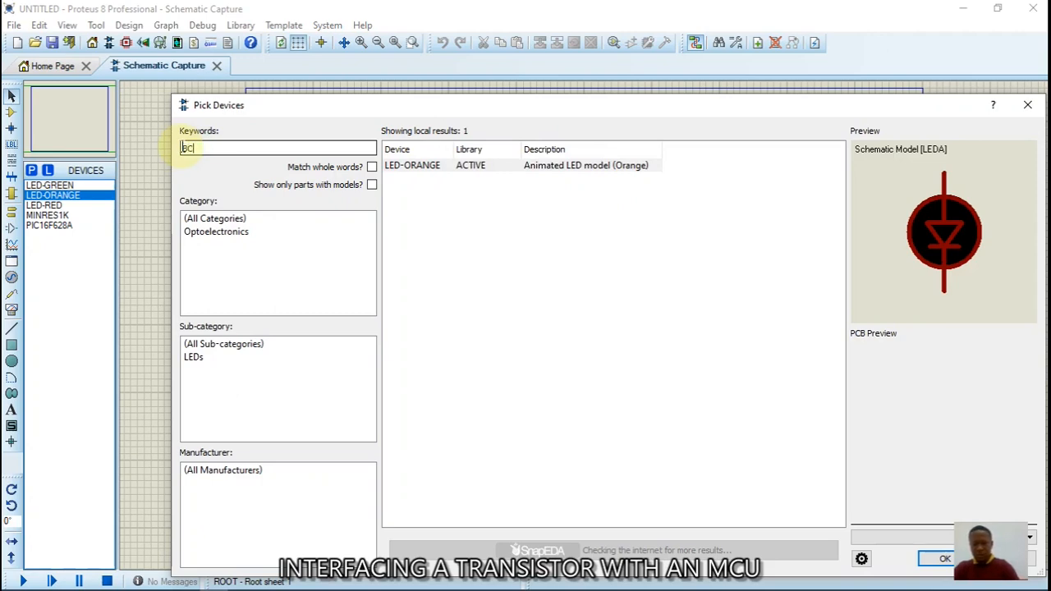
text(S47)
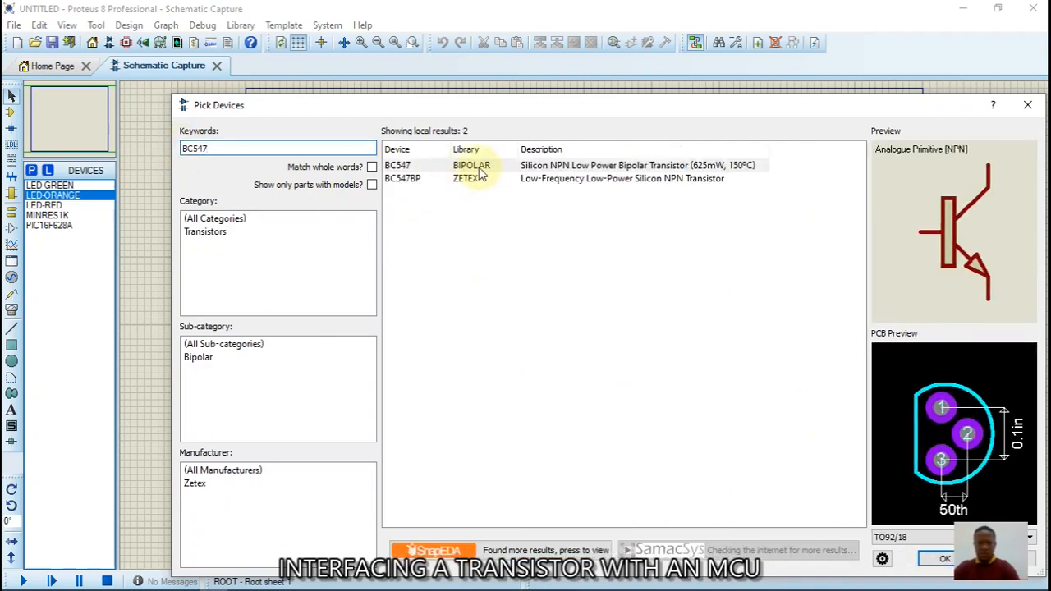
double_click(524, 166)
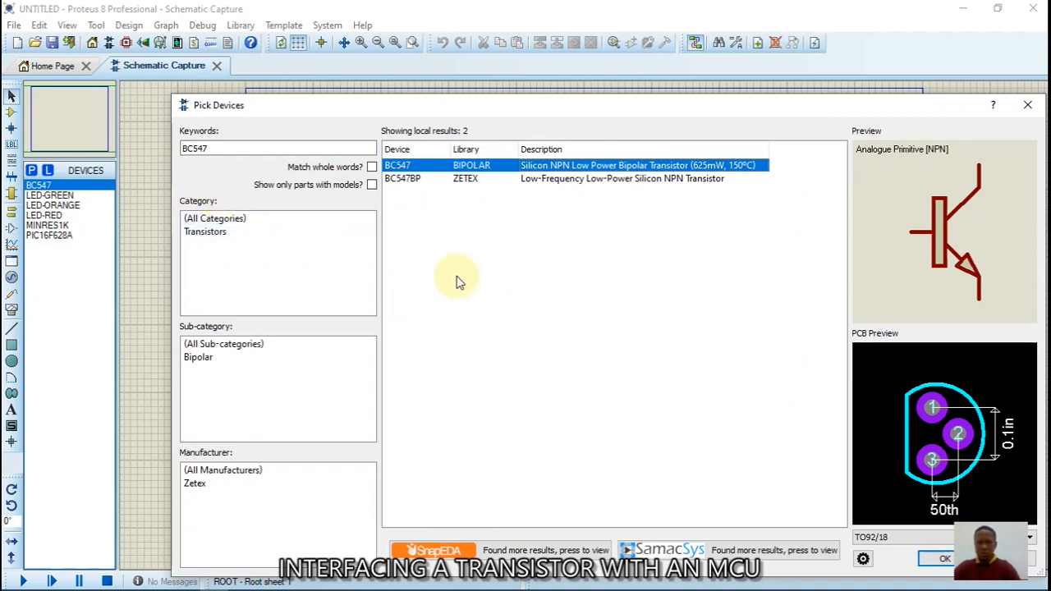
click(933, 559)
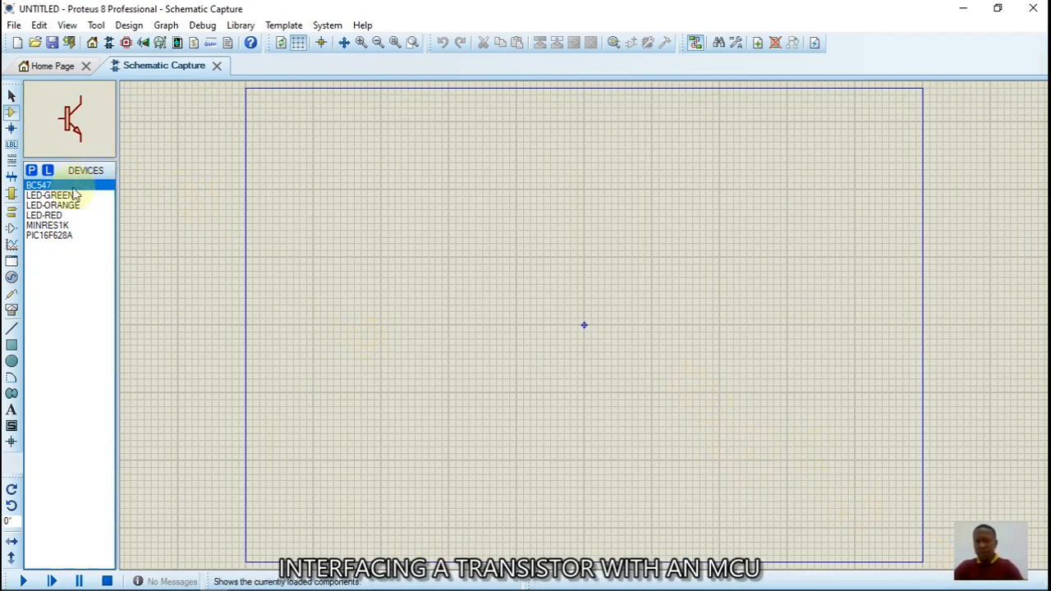
Place the PIC16F628A microcontroller in the left half of the schematic sheet.
click(47, 226)
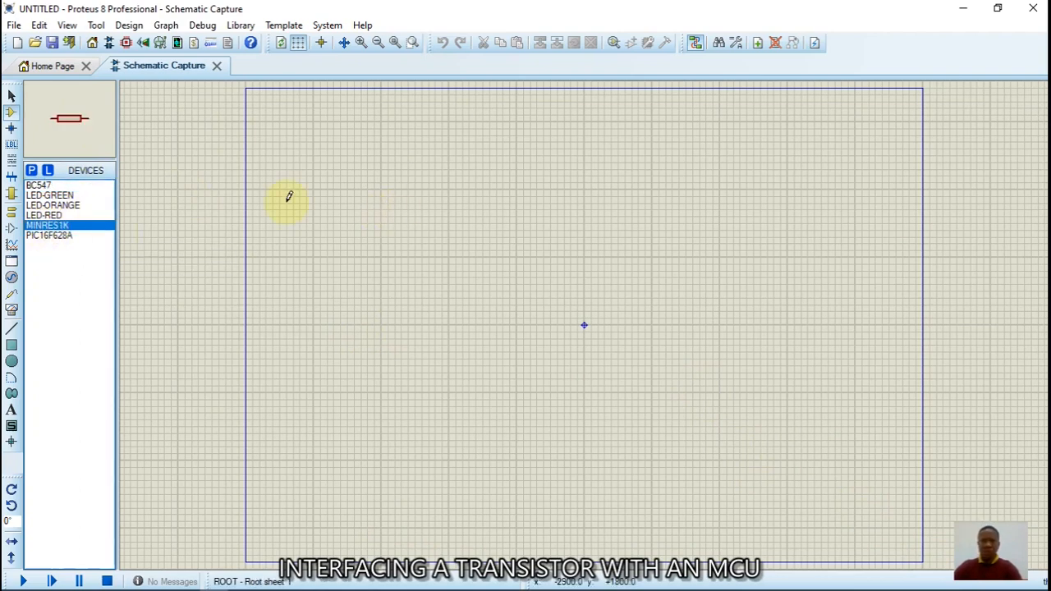
click(63, 236)
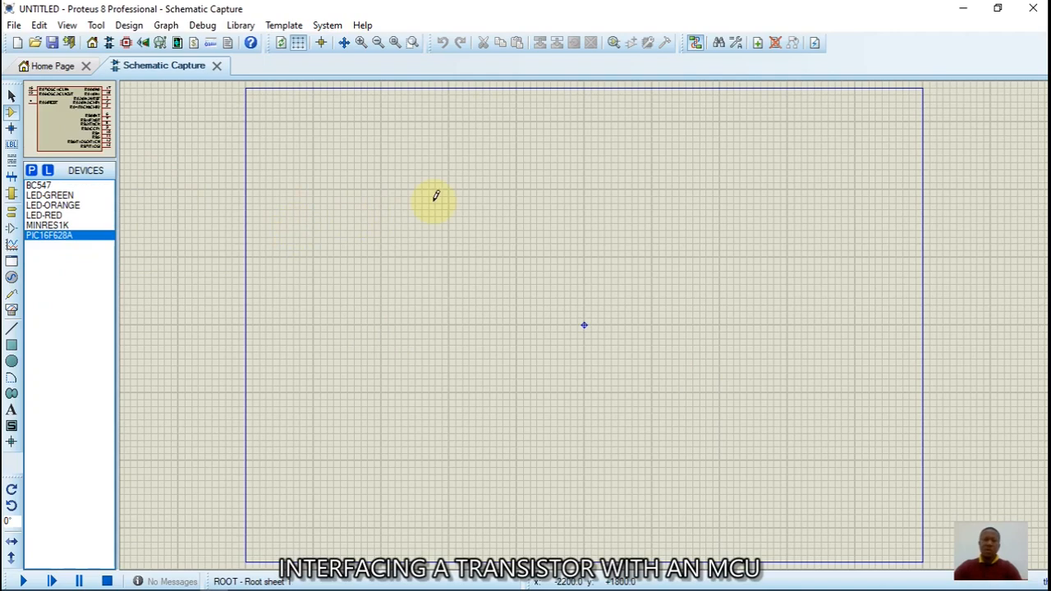
click(434, 254)
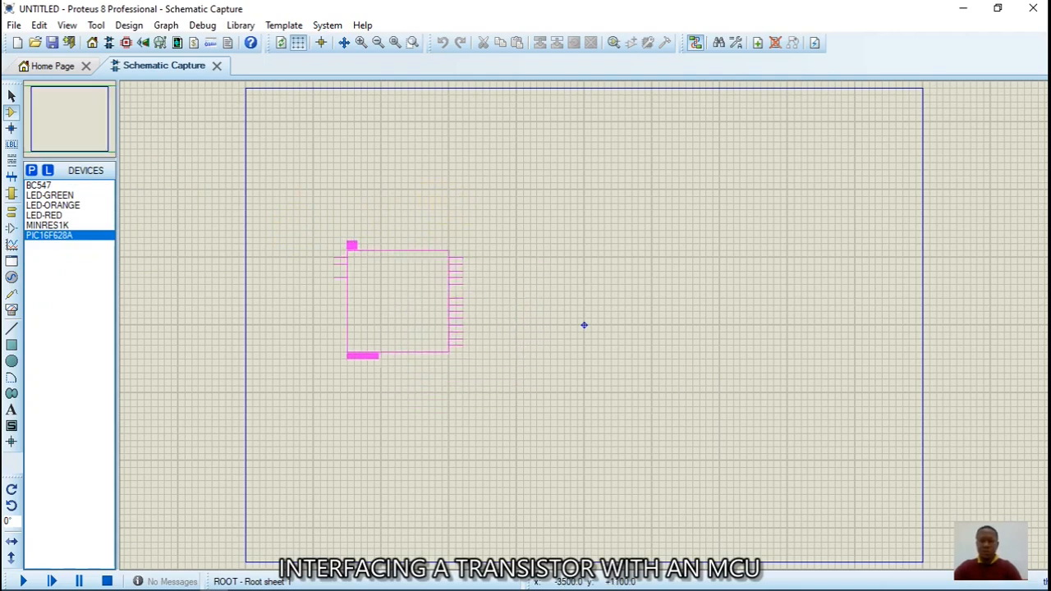
click(330, 238)
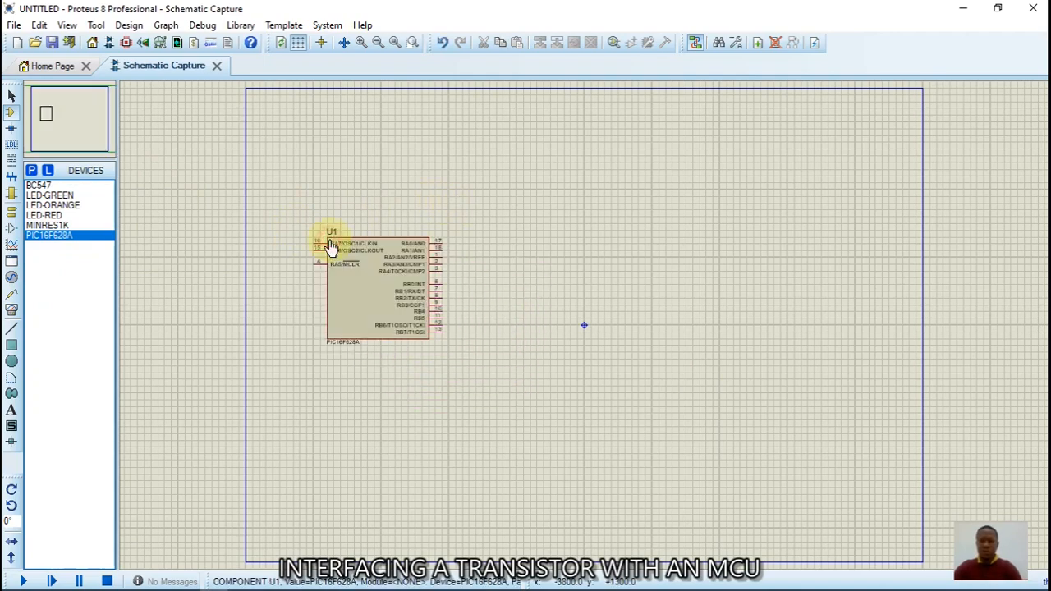
Place a horizontal MINRES1K resistor beside the microcontroller's RB0/INT pin, in line with it.
click(362, 43)
click(362, 43)
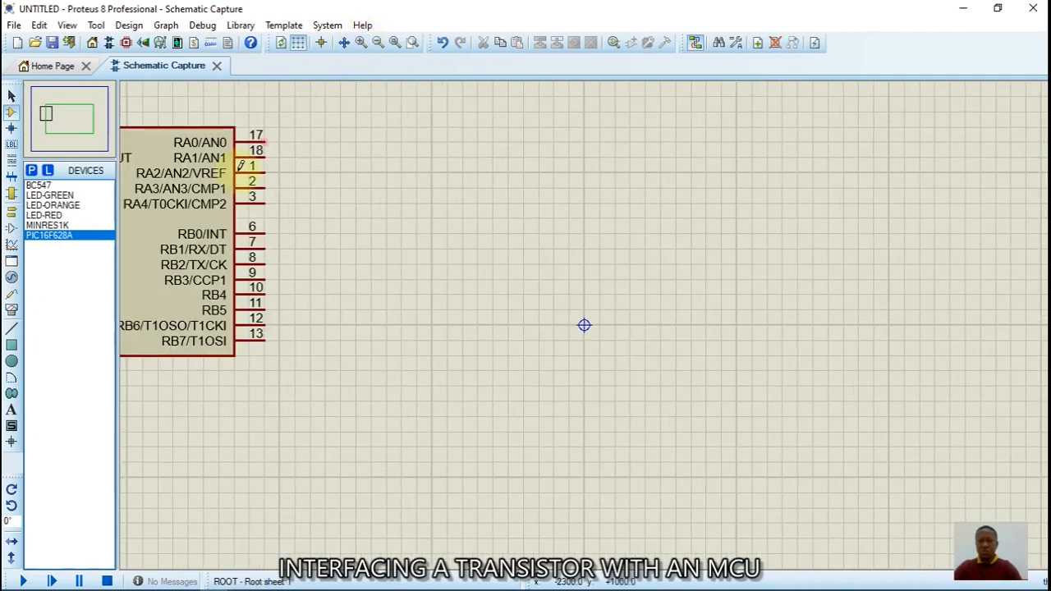
drag(73, 141, 53, 114)
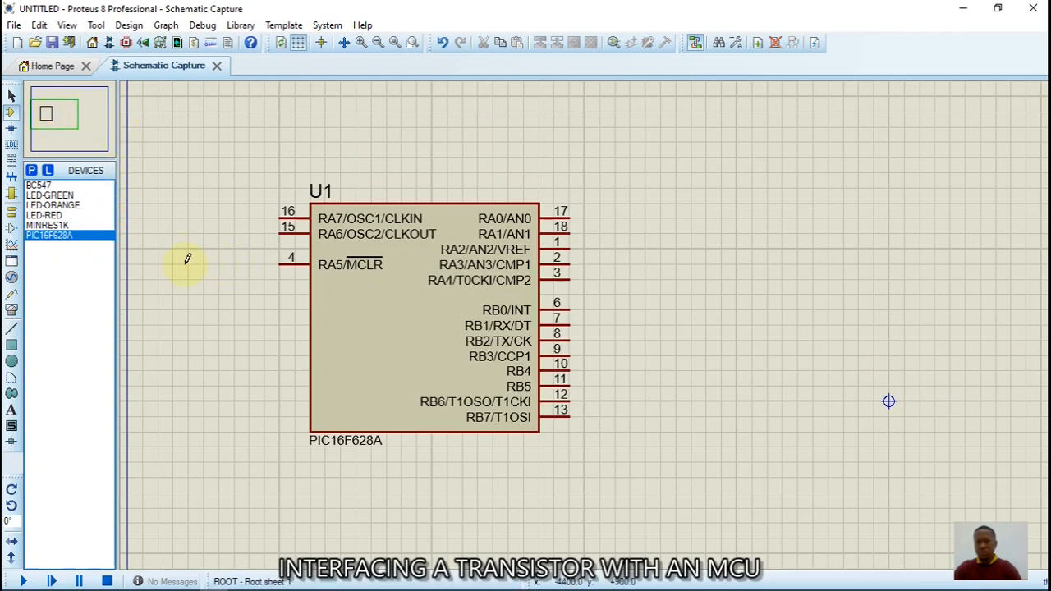
click(64, 226)
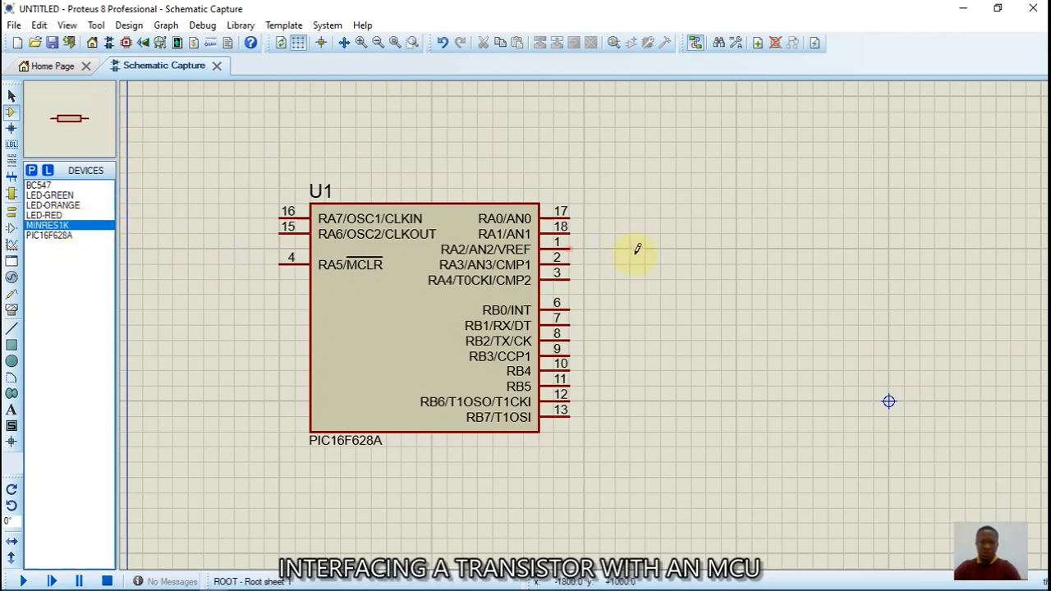
click(607, 308)
click(622, 309)
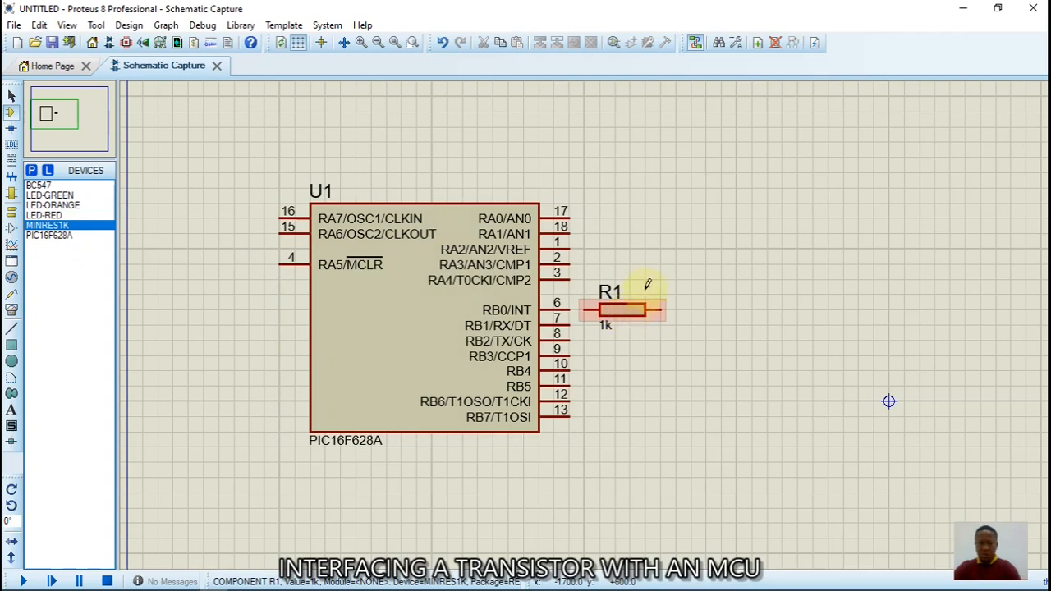
Hide the part reference and resistance labels of resistor R1.
click(630, 310)
click(629, 310)
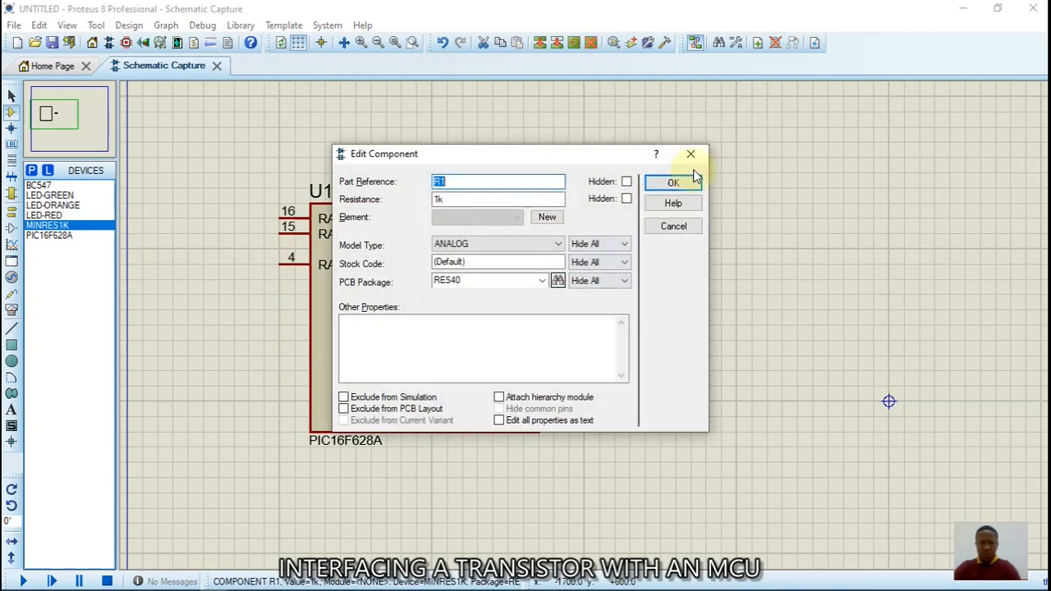
click(627, 182)
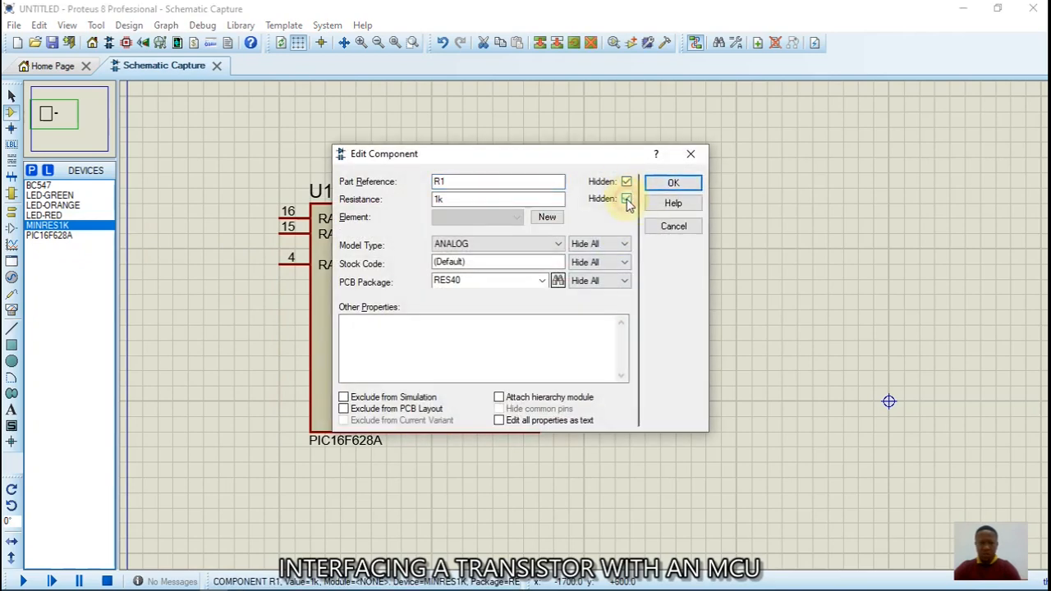
click(669, 182)
Place a second horizontal MINRES1K resistor directly below R1, in line with the microcontroller's RB1/RX/DT pin.
click(634, 340)
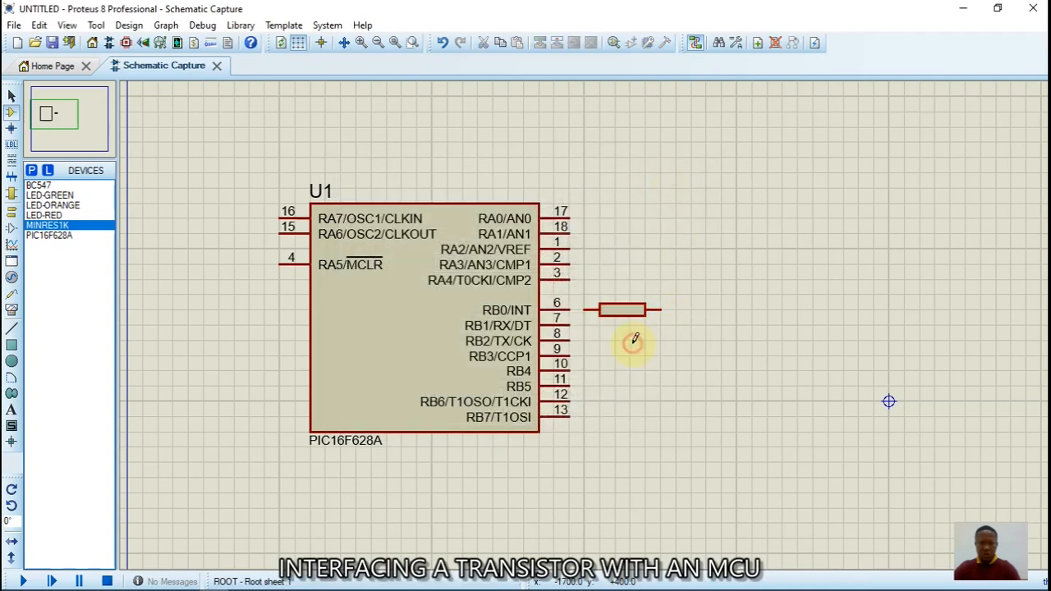
click(625, 340)
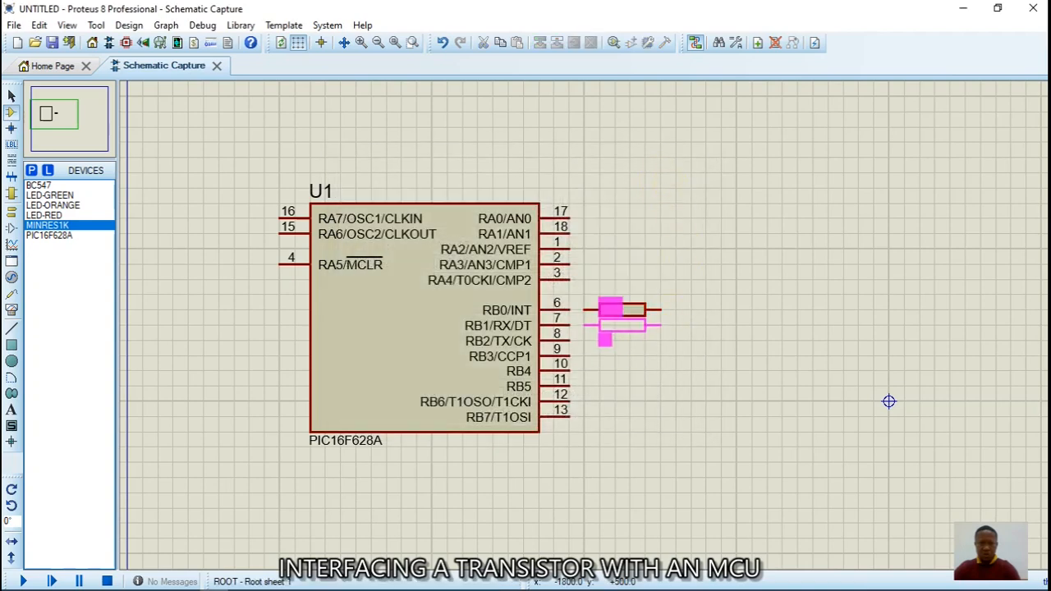
click(612, 339)
double_click(614, 338)
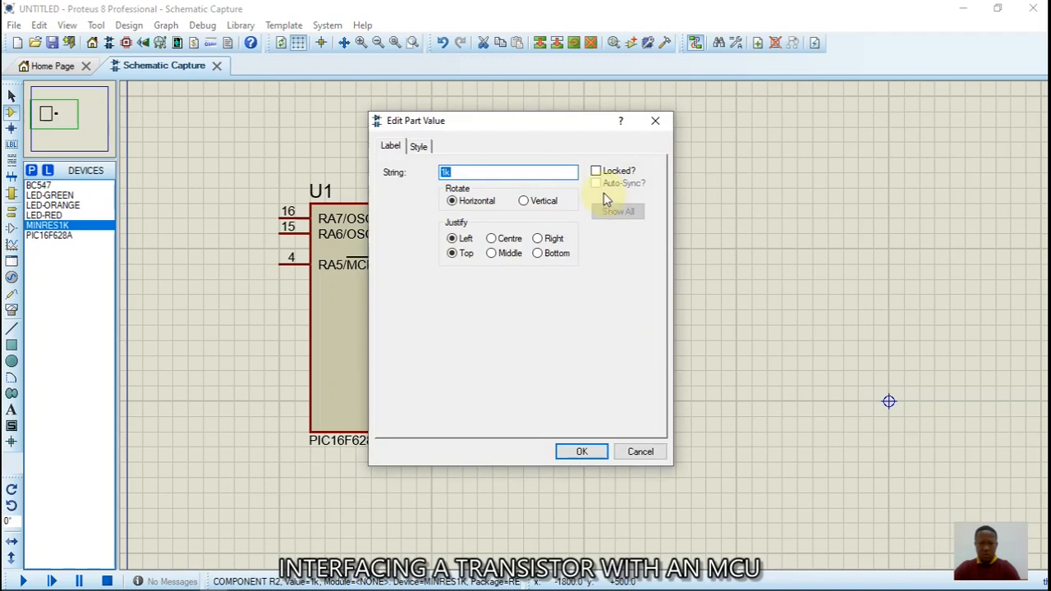
click(639, 451)
Hide the part reference and resistance labels of resistor R2.
click(633, 326)
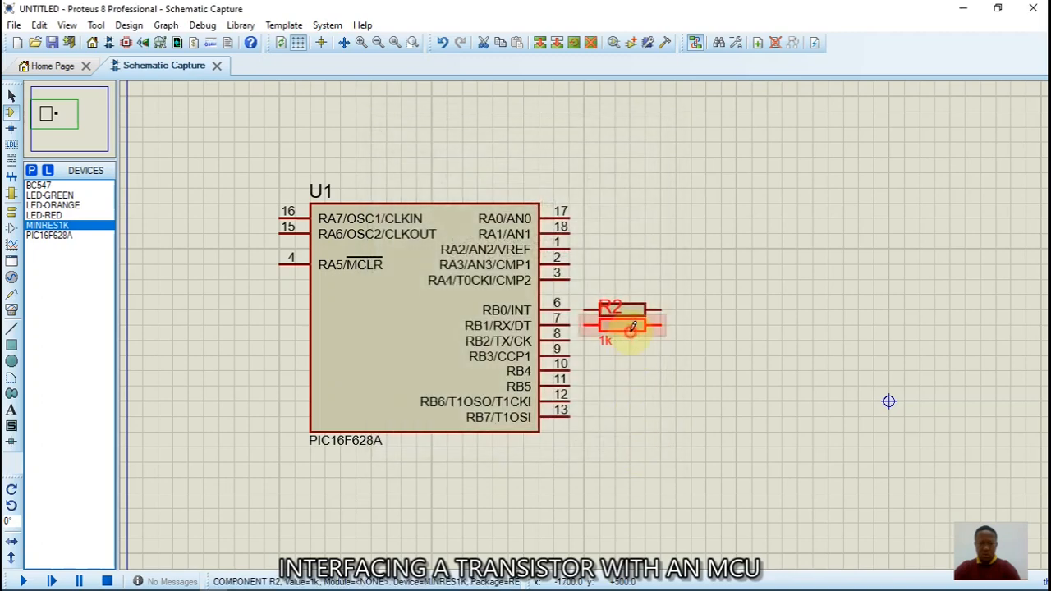
click(633, 327)
click(627, 182)
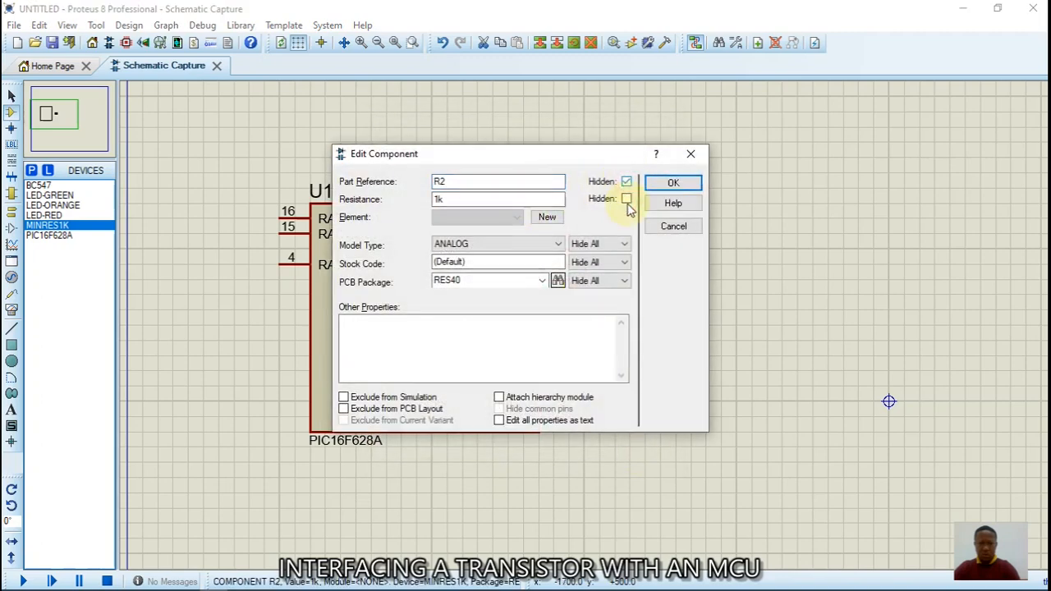
click(627, 199)
click(673, 183)
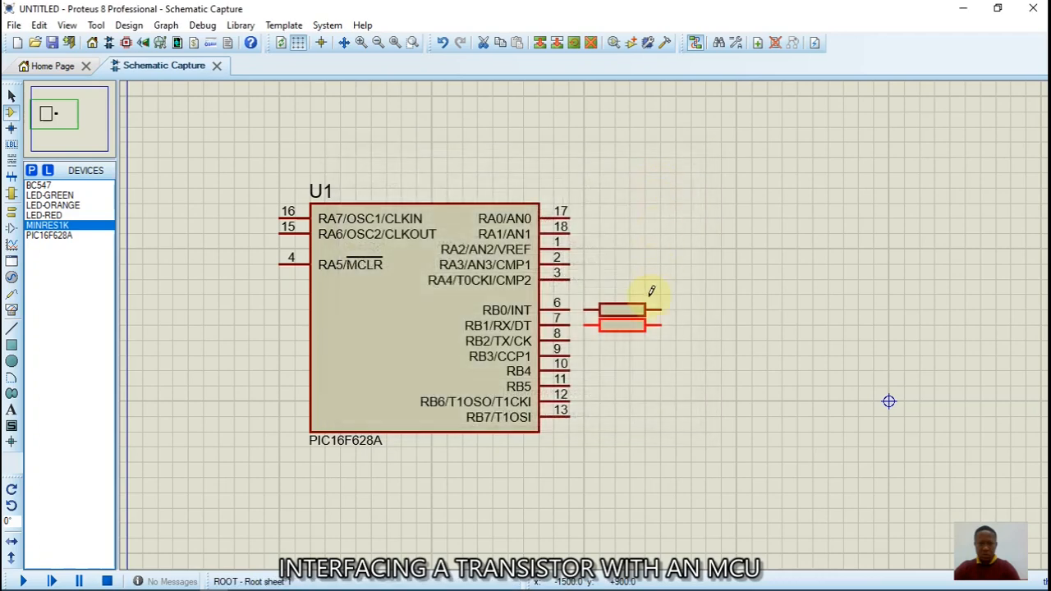
Place a third MINRES1K resistor in line with the RB2/TX/CK pin and hide its part reference and resistance labels.
click(616, 345)
click(612, 347)
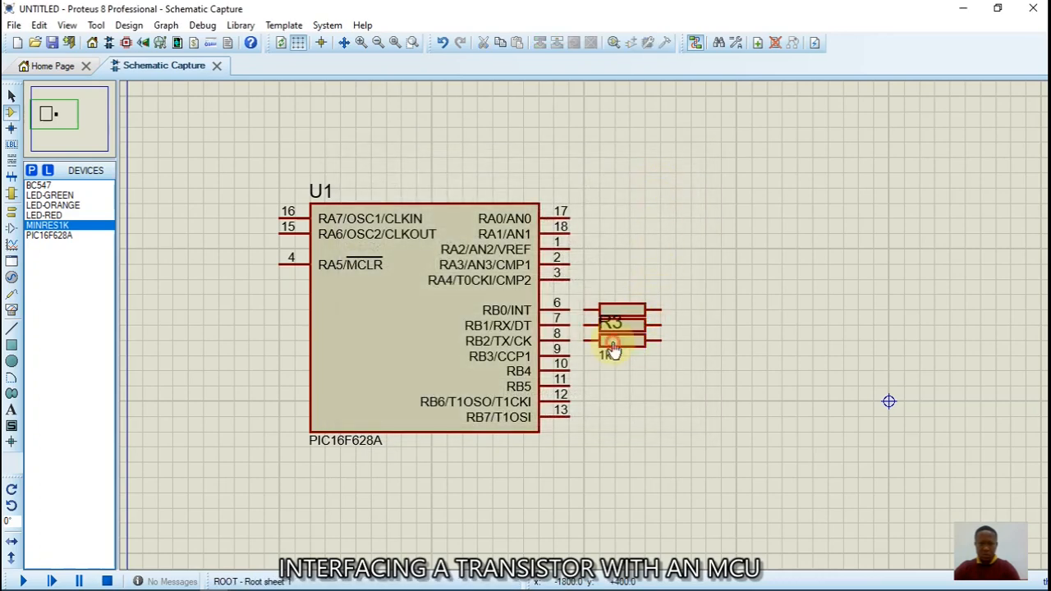
double_click(614, 349)
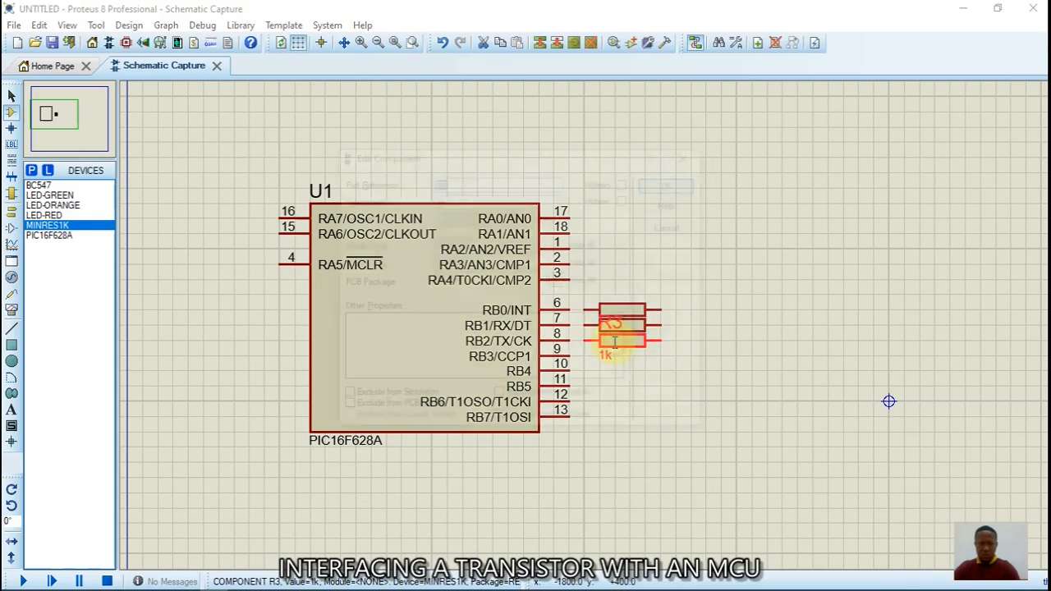
click(626, 199)
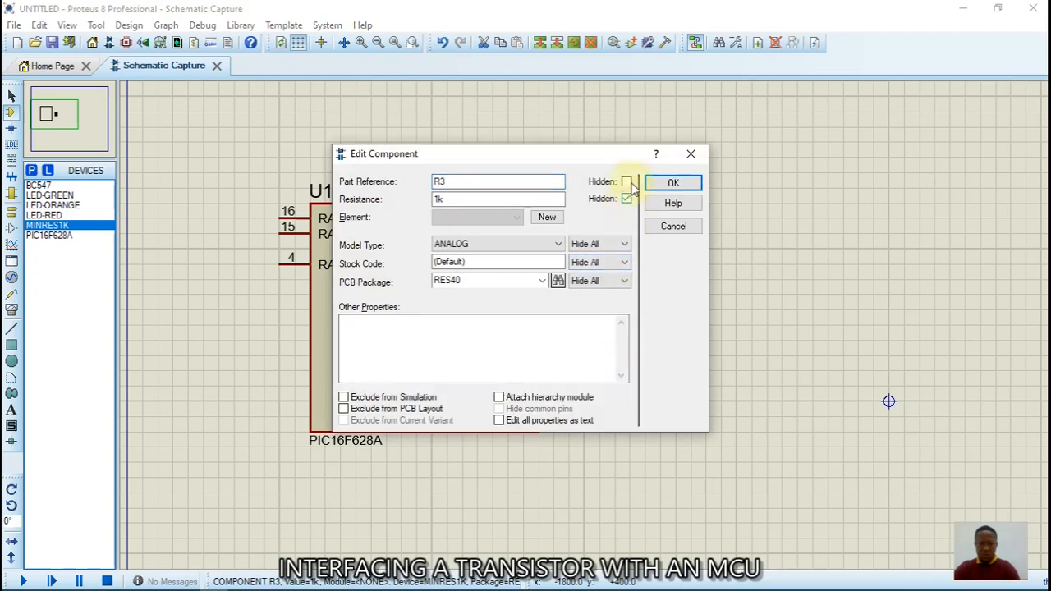
click(672, 182)
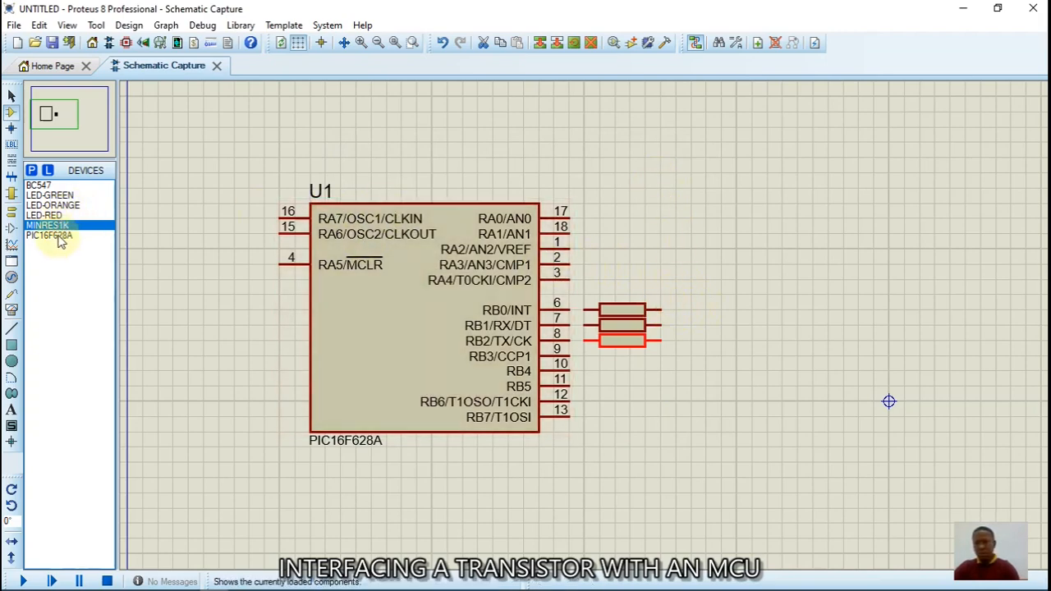
Place three BC547 transistors in a descending diagonal beyond the resistors, with the first one's base level with R1.
click(38, 185)
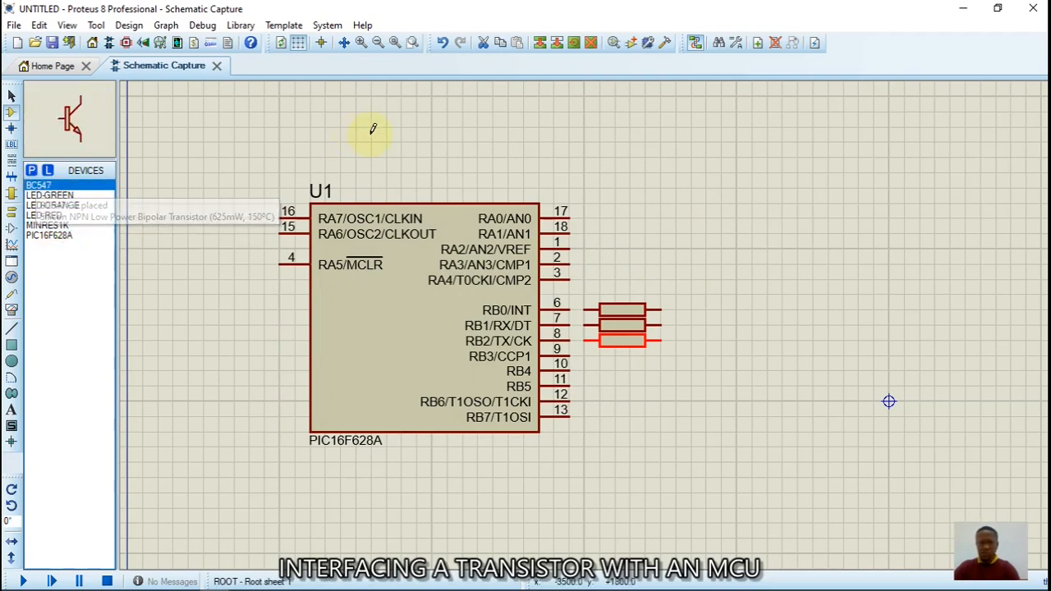
click(745, 284)
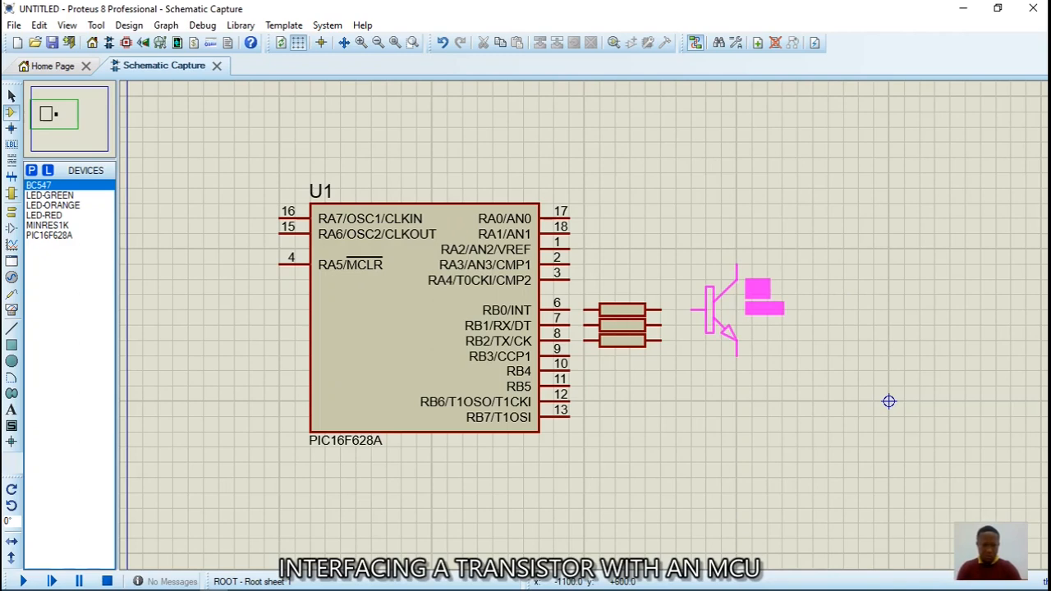
click(753, 311)
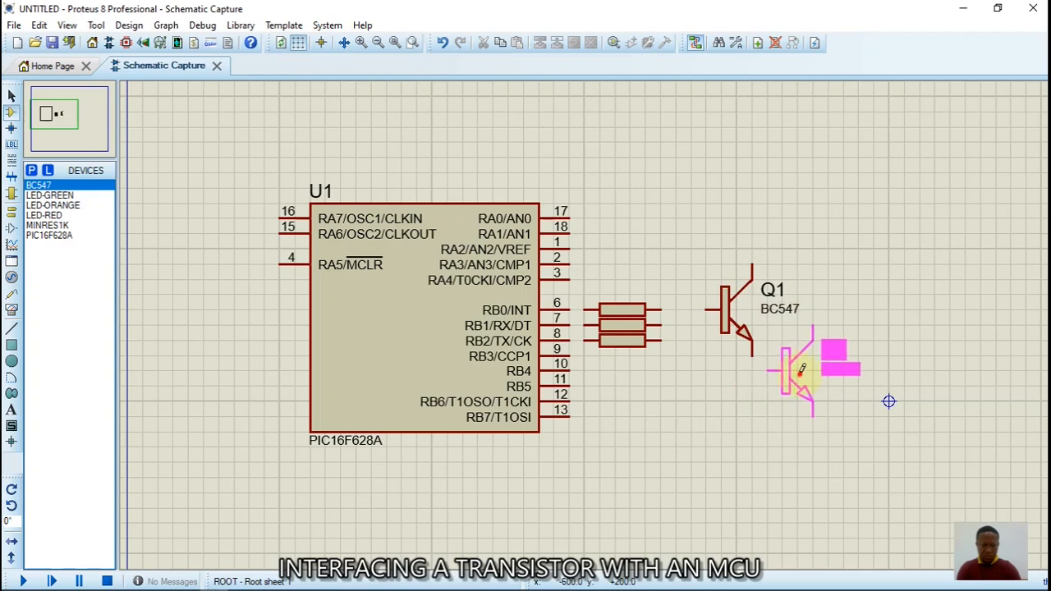
click(813, 371)
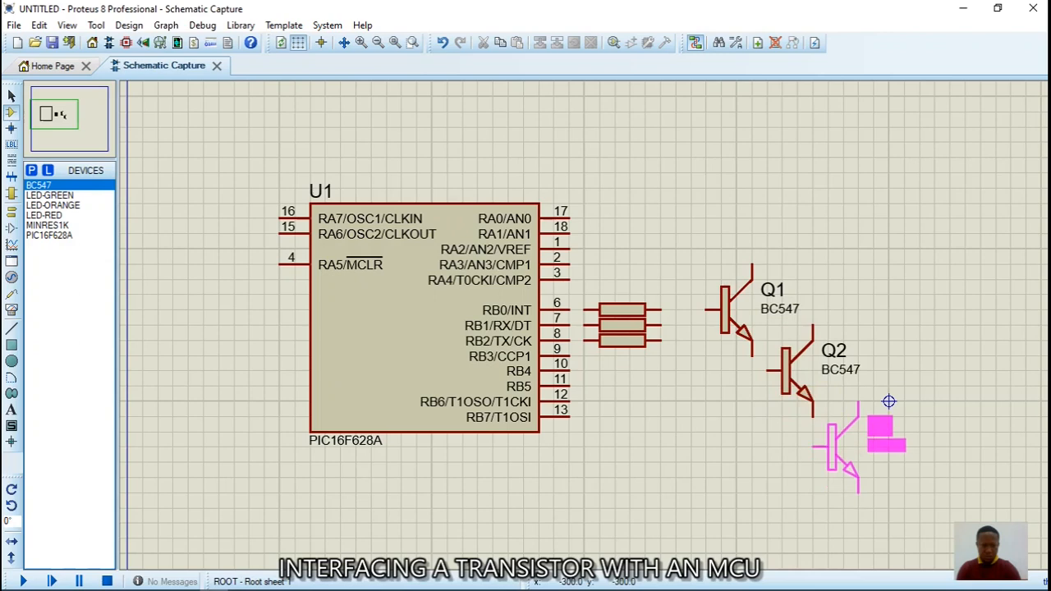
click(874, 448)
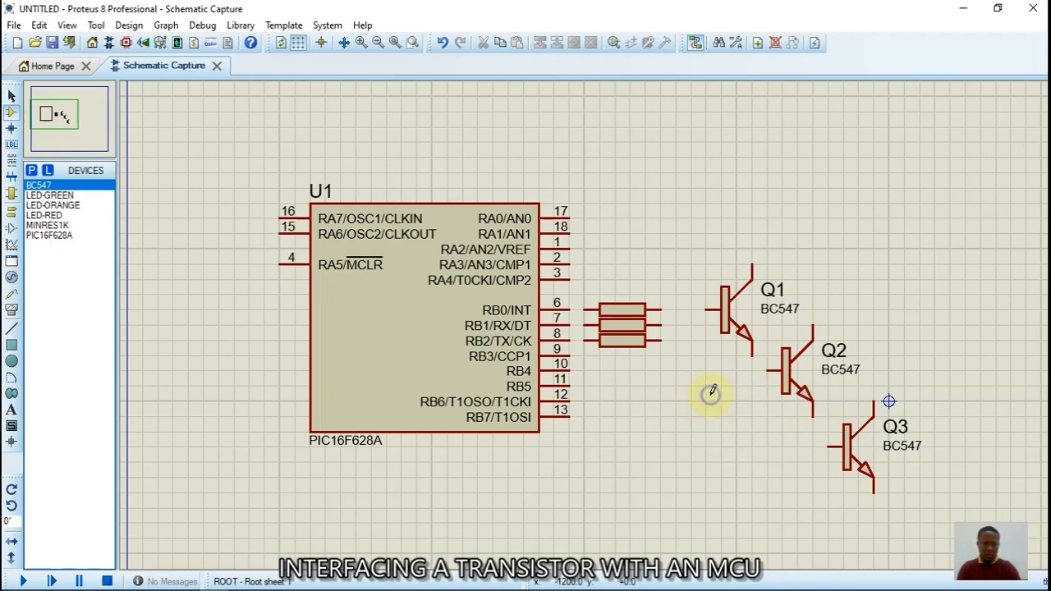
Wire the free ends of resistors R1, R2 and R3 to the bases of transistors Q1, Q2 and Q3 respectively.
click(660, 310)
click(702, 309)
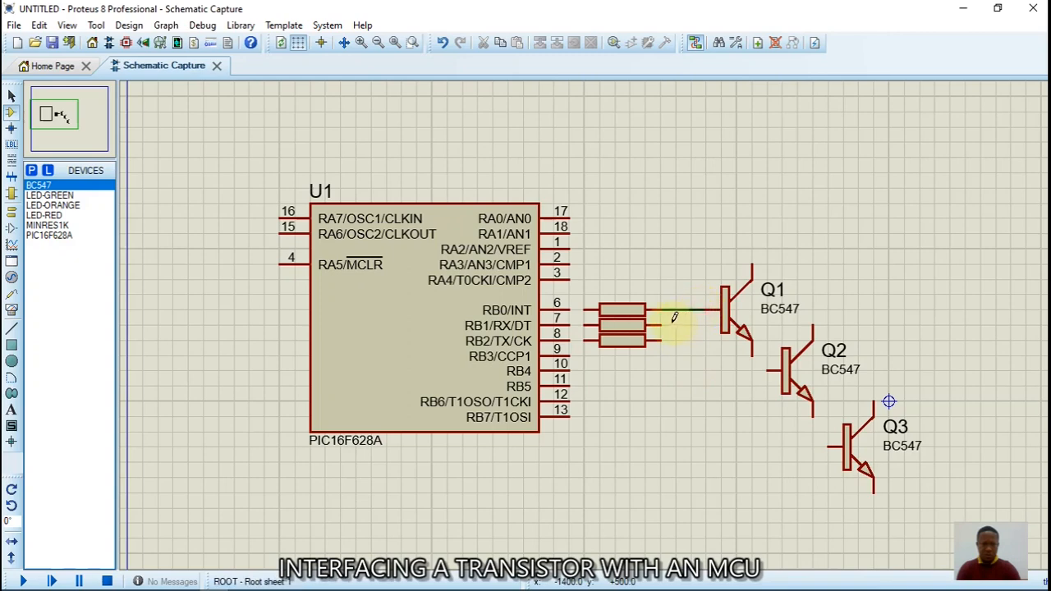
click(661, 325)
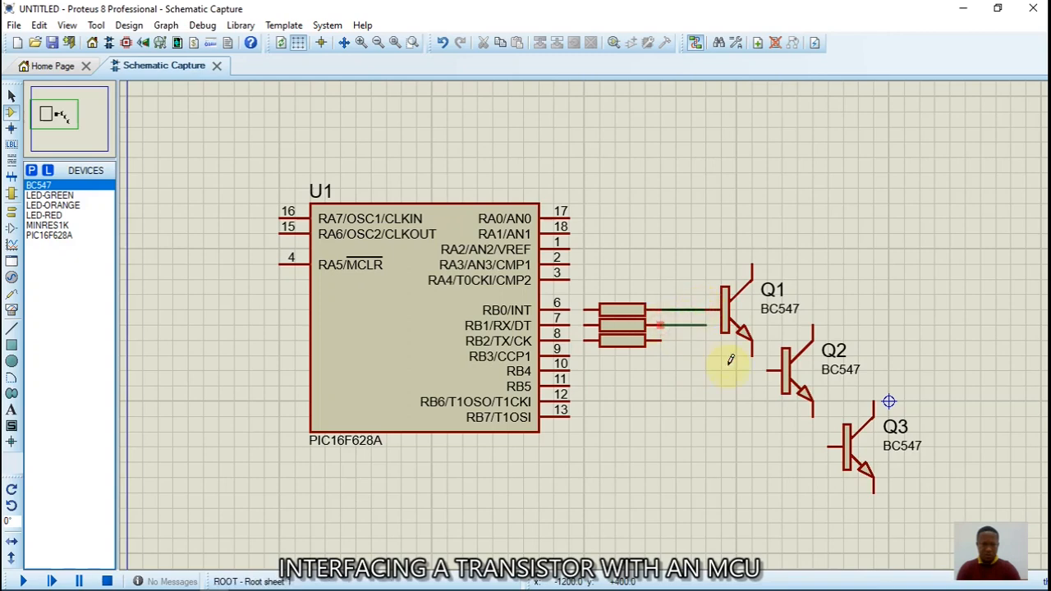
click(770, 371)
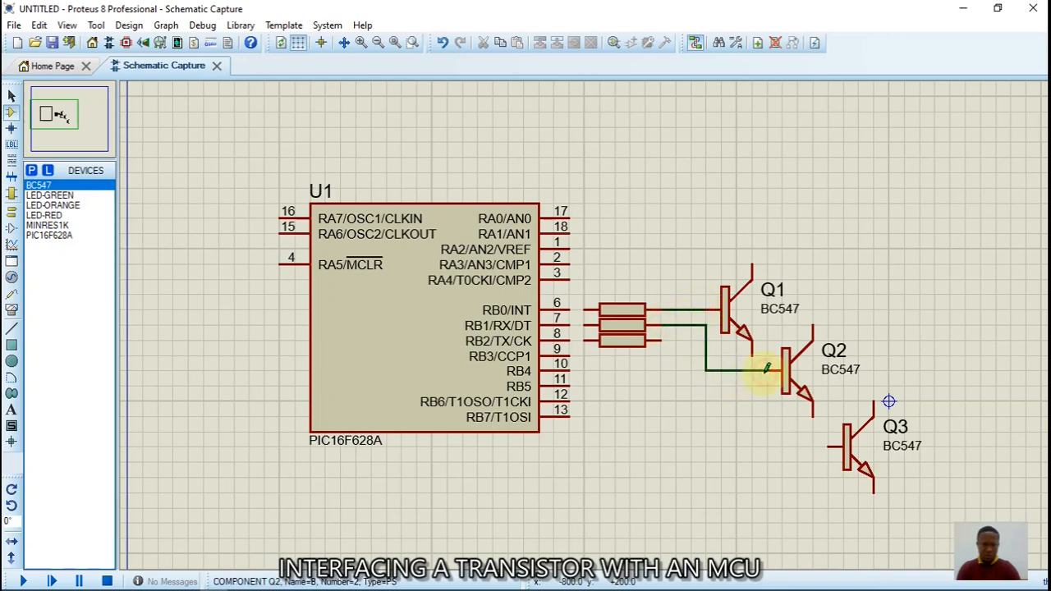
click(663, 337)
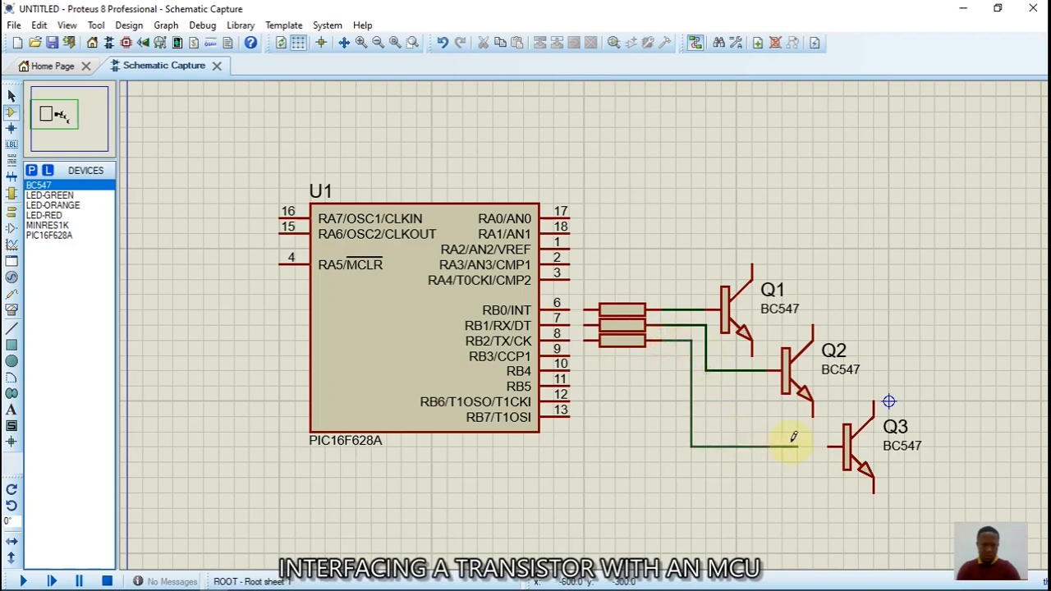
click(829, 446)
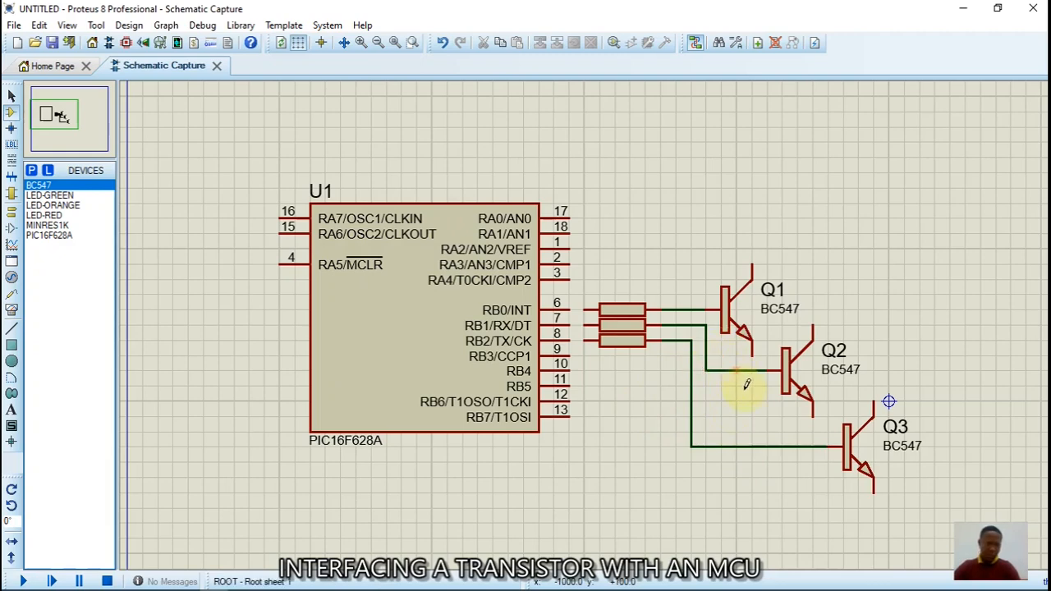
Move transistor Q2 one grid square down, keeping its base wire attached.
click(786, 379)
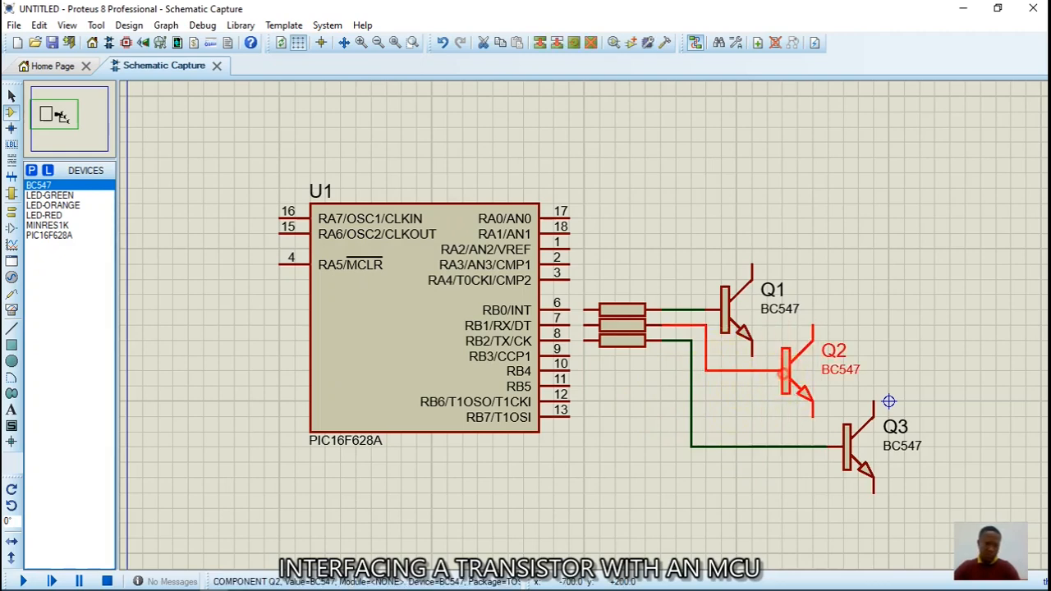
drag(786, 379, 786, 393)
click(840, 288)
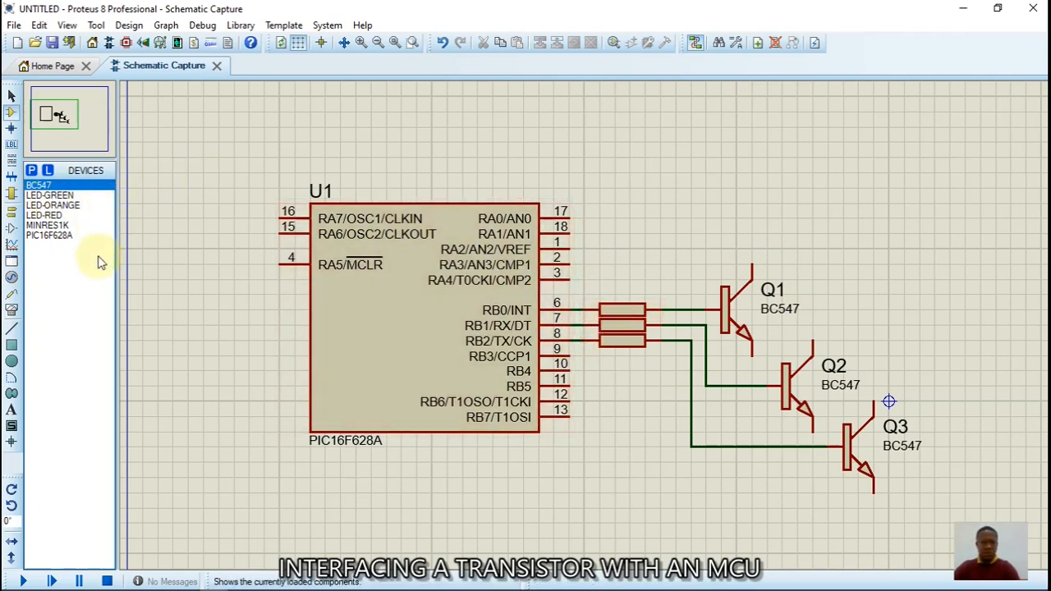
Place a GROUND terminal below transistor Q3, wire it to Q3's emitter, and shift the terminal slightly down.
click(12, 212)
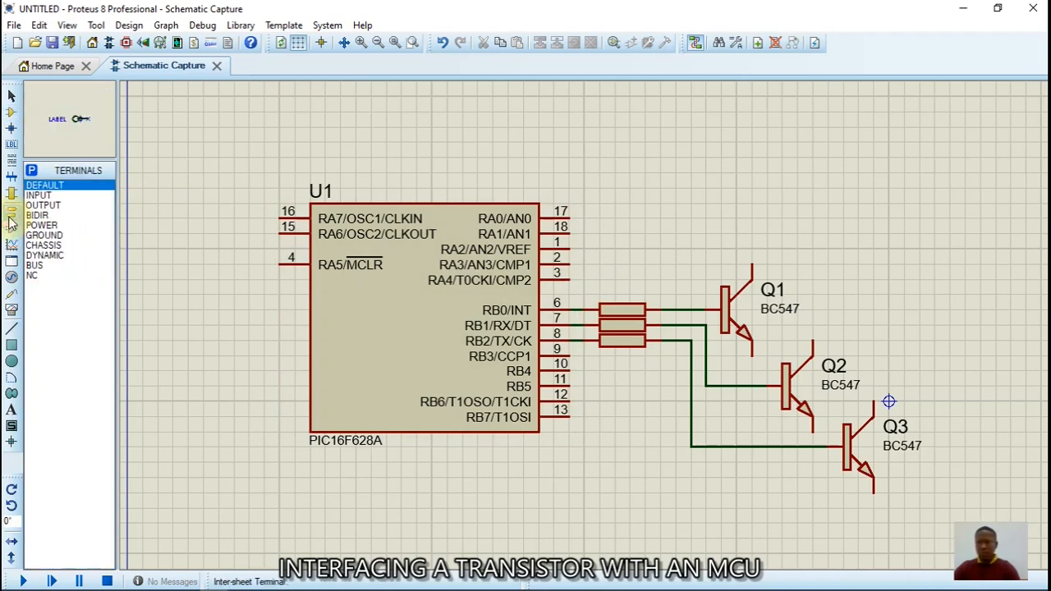
click(40, 235)
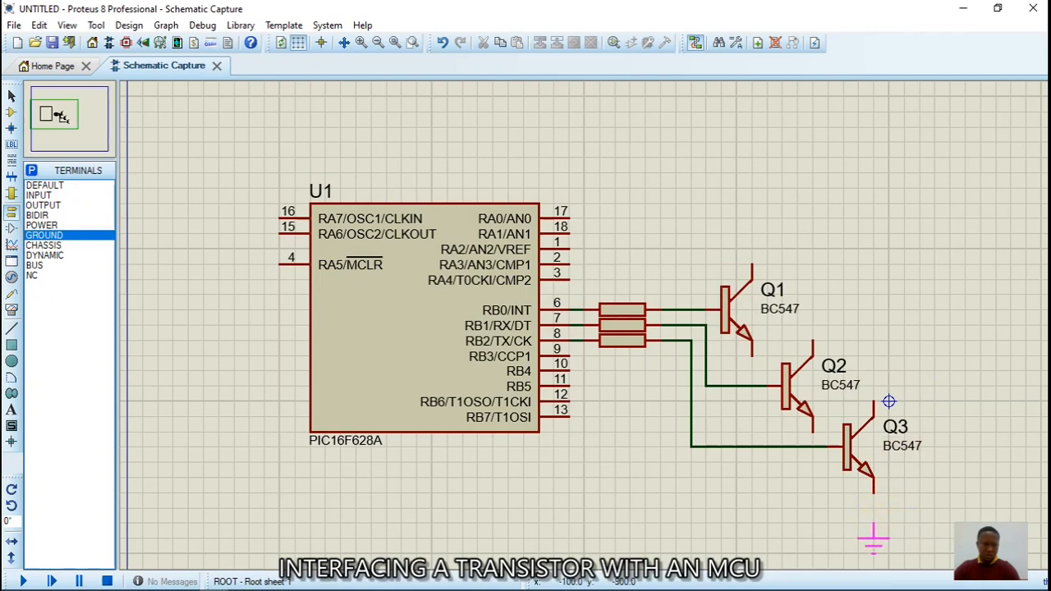
click(872, 524)
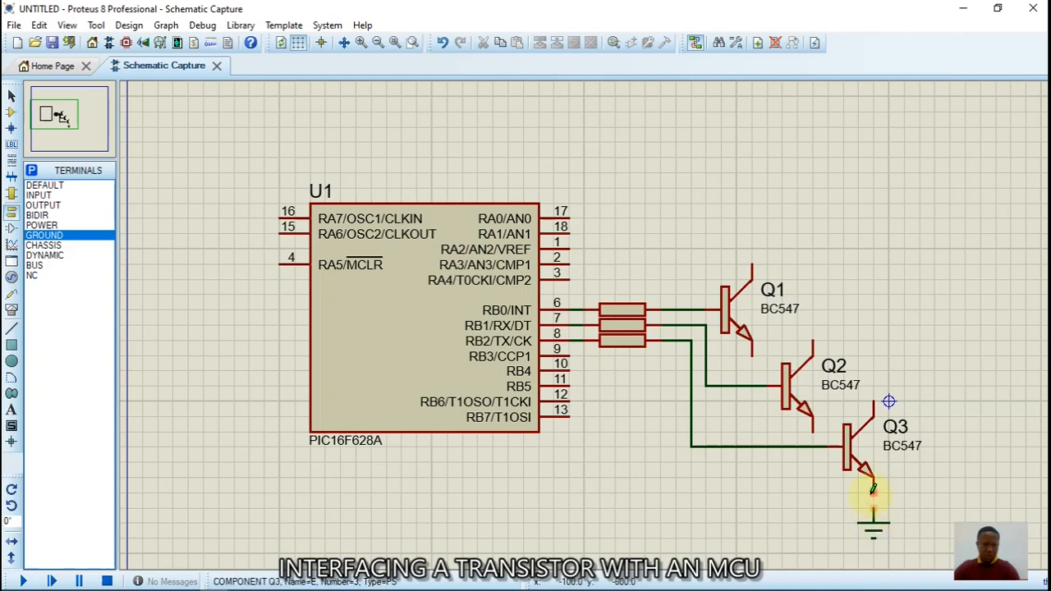
click(875, 486)
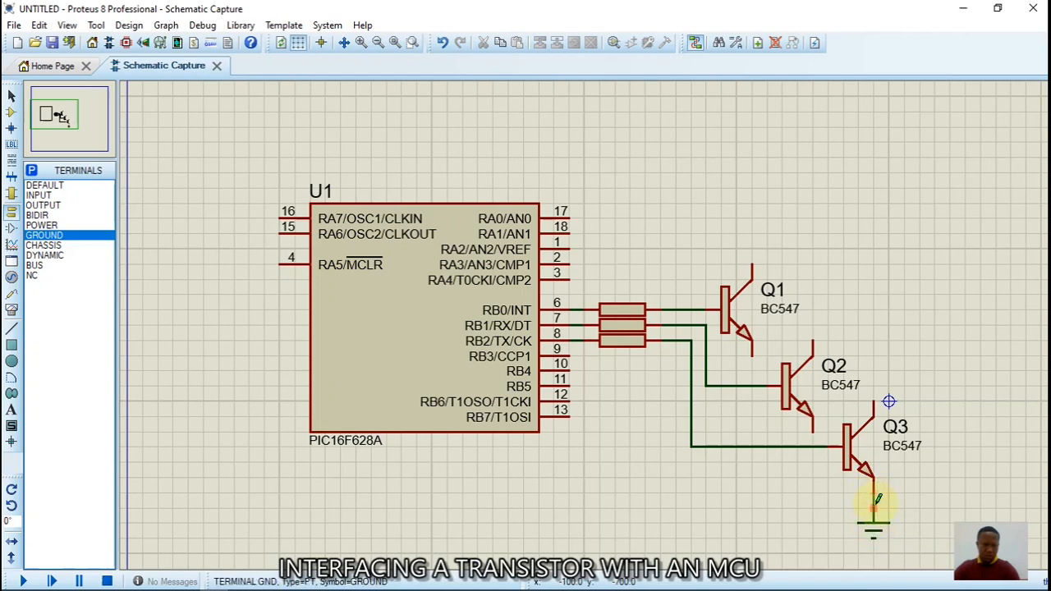
click(874, 519)
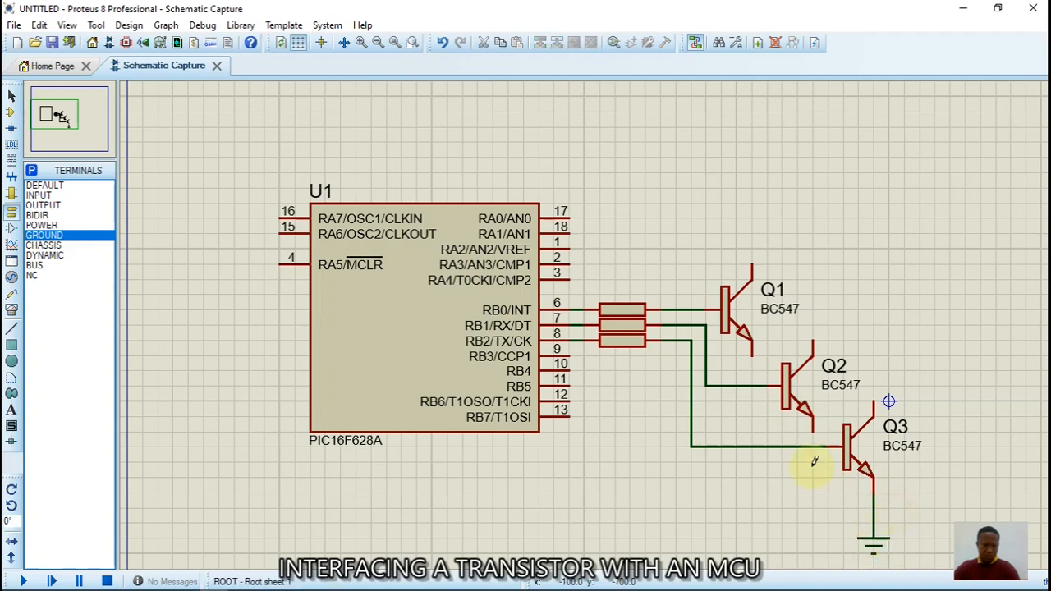
Wire the emitters of transistors Q2 and Q1 to Q3's ground connection.
click(813, 430)
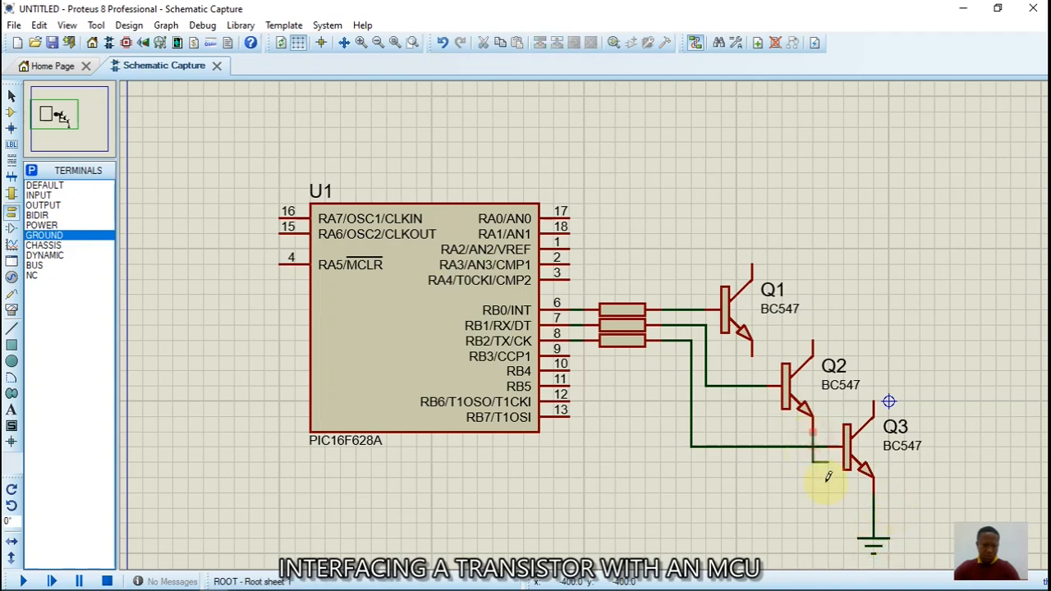
click(875, 507)
click(753, 355)
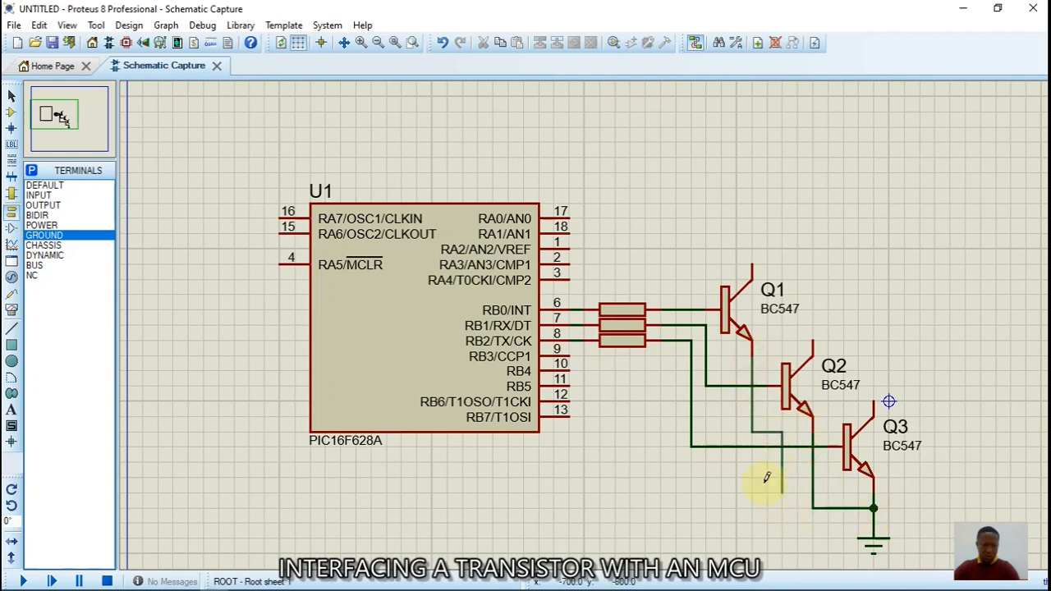
click(812, 507)
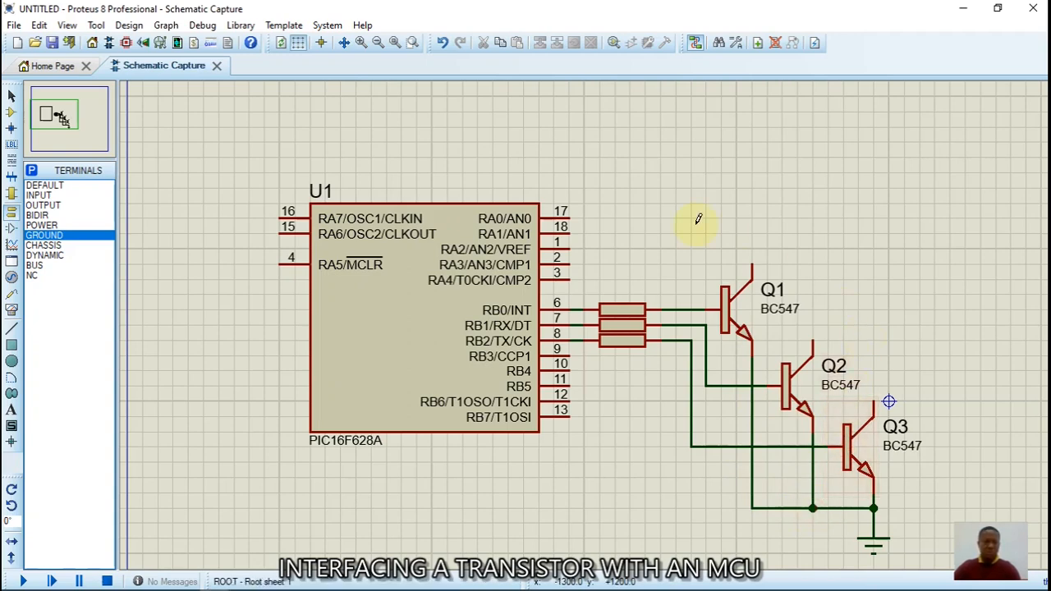
Place a POWER terminal above transistor Q1 and wire it to the collectors of Q1 and Q2.
click(45, 225)
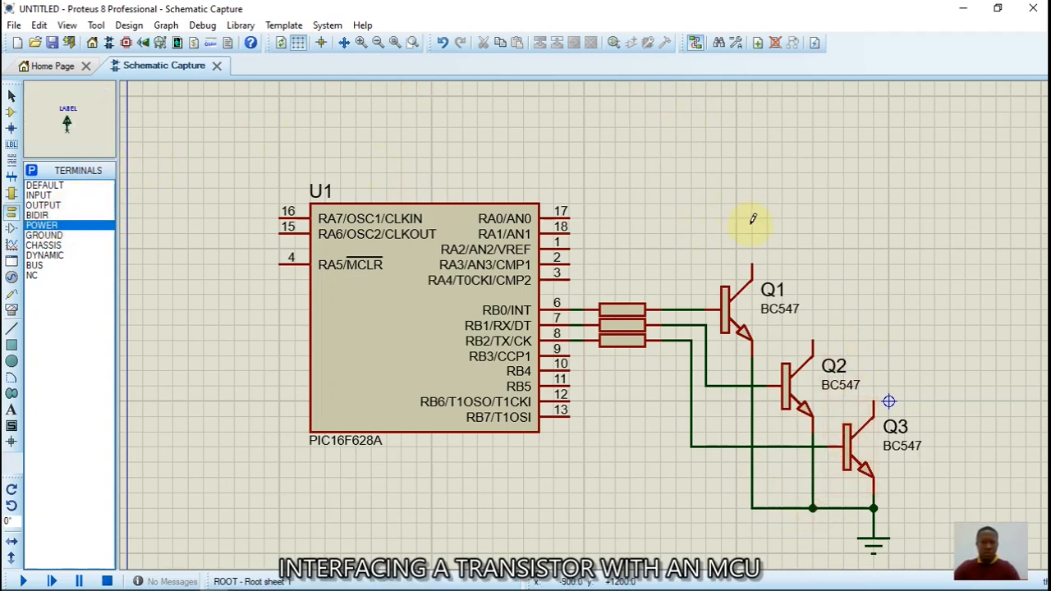
click(753, 169)
click(751, 170)
click(752, 186)
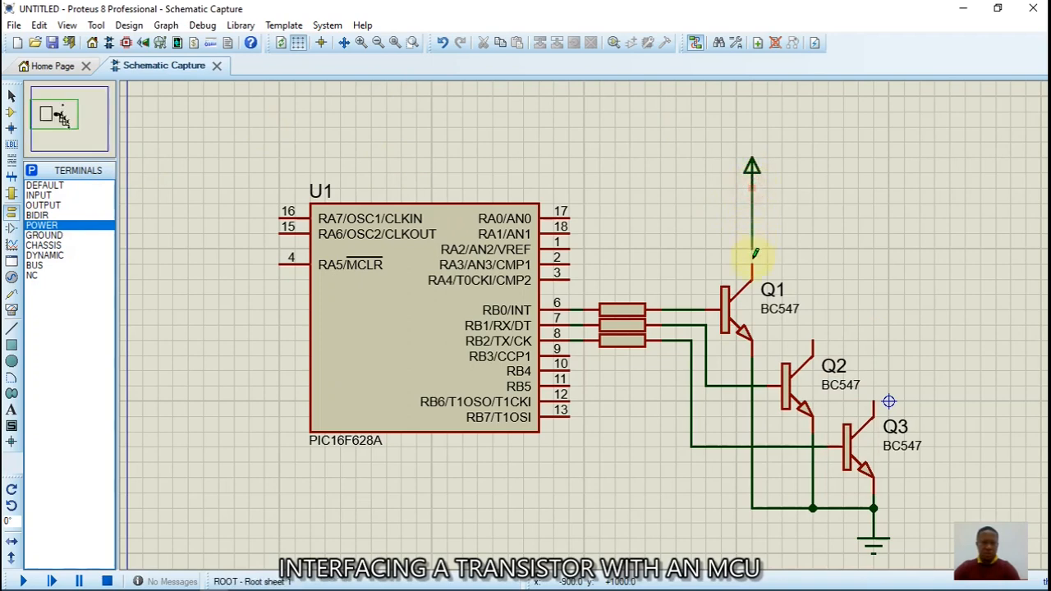
click(751, 263)
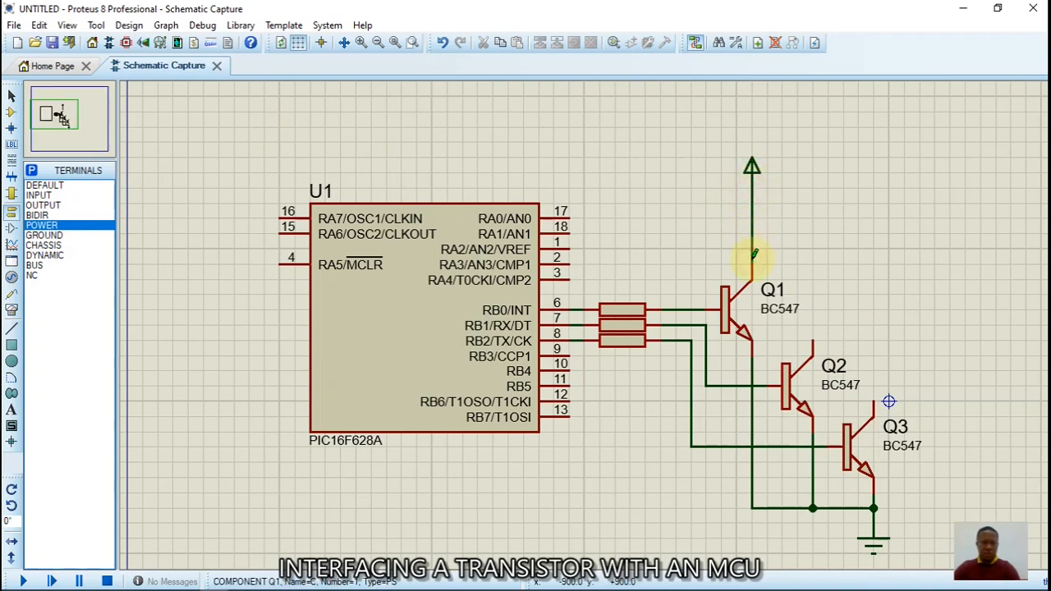
click(751, 205)
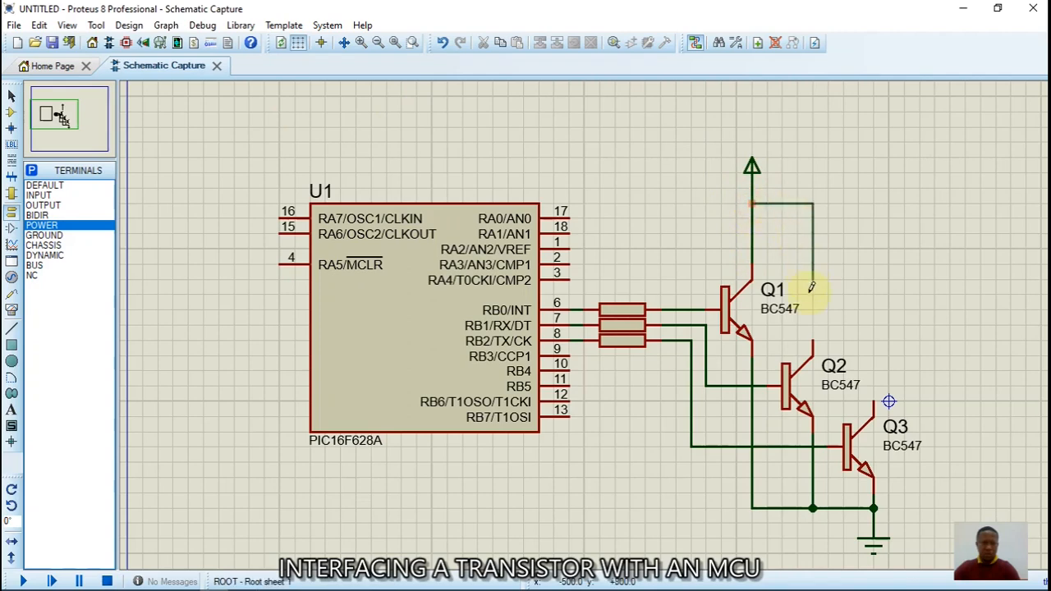
click(819, 342)
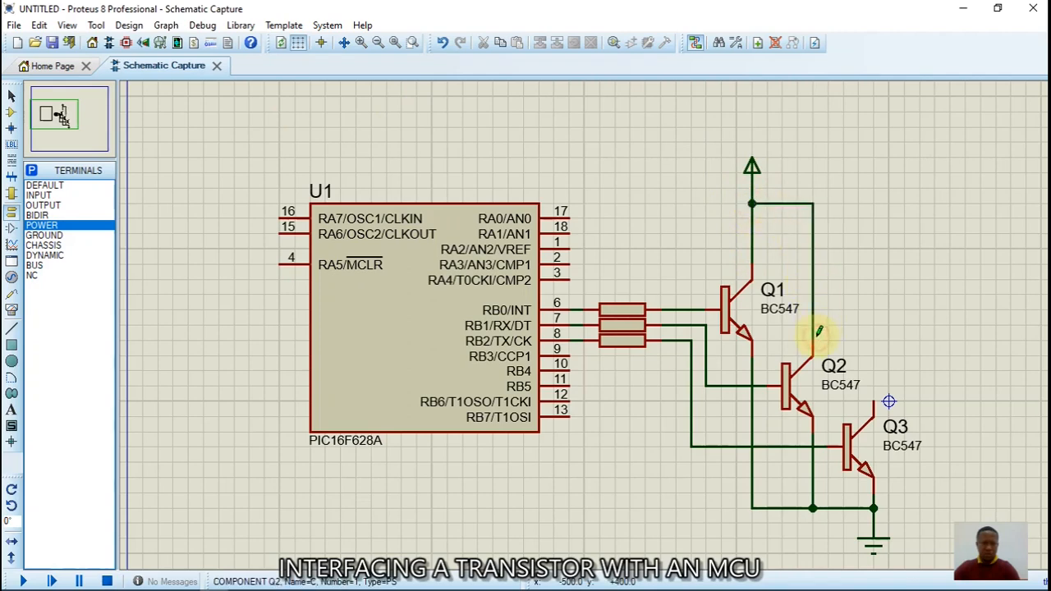
Wire transistor Q3's collector to the power line above Q2.
click(813, 204)
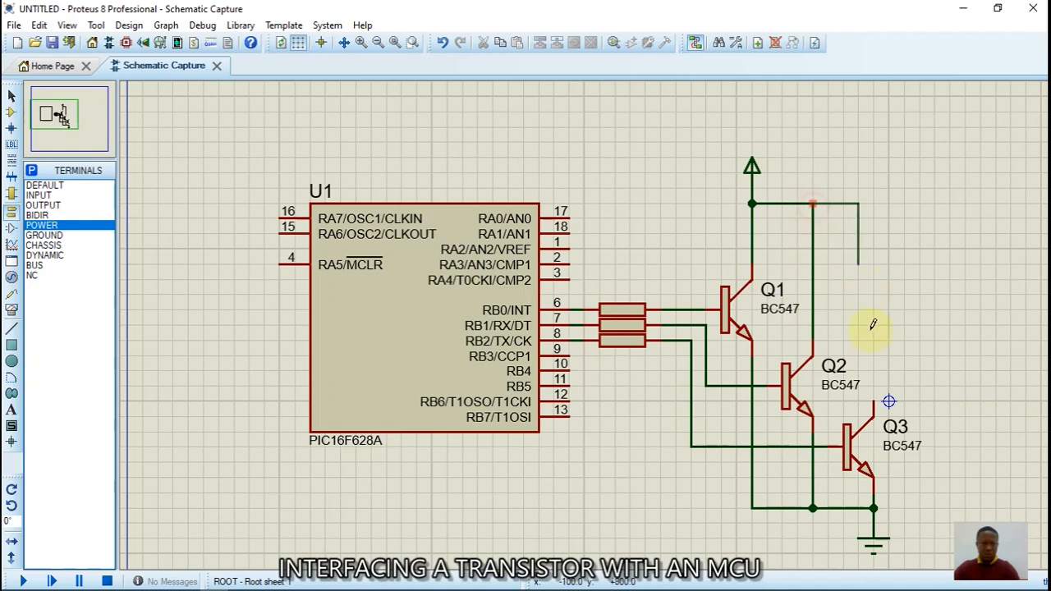
click(875, 394)
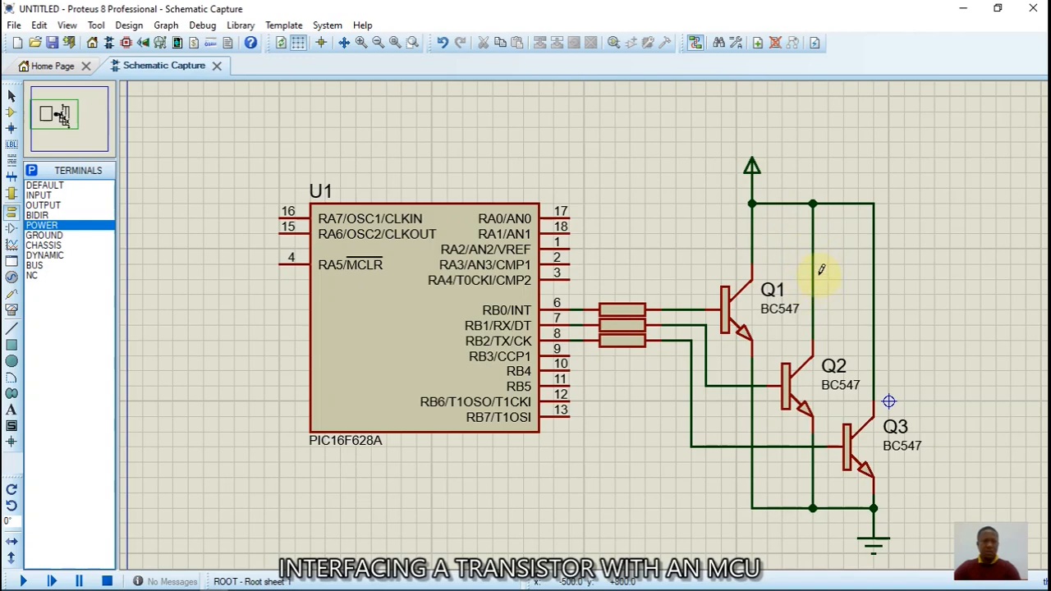
Delete the POWER terminal together with all the wires running from it to the three transistor collectors.
drag(721, 128, 901, 248)
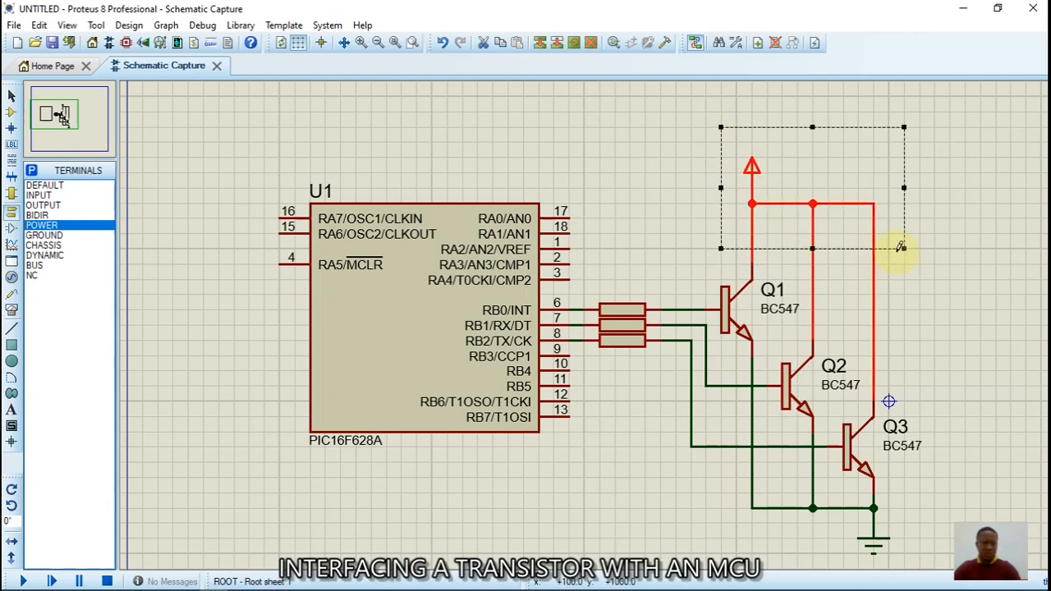
key(Delete)
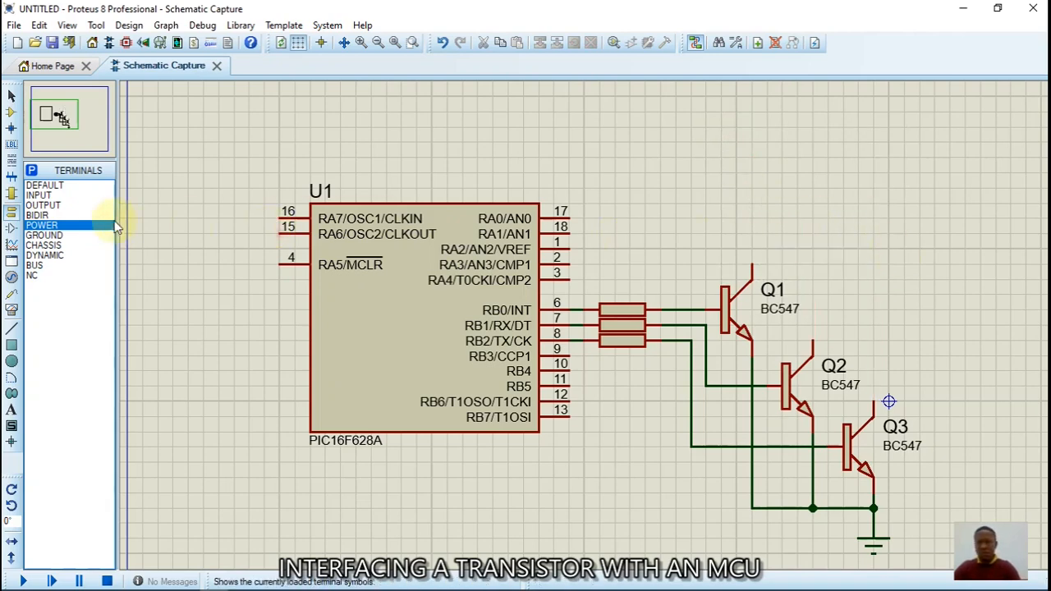
Place a LED-RED directly above transistor Q1's collector and hide its part reference and part value.
click(11, 112)
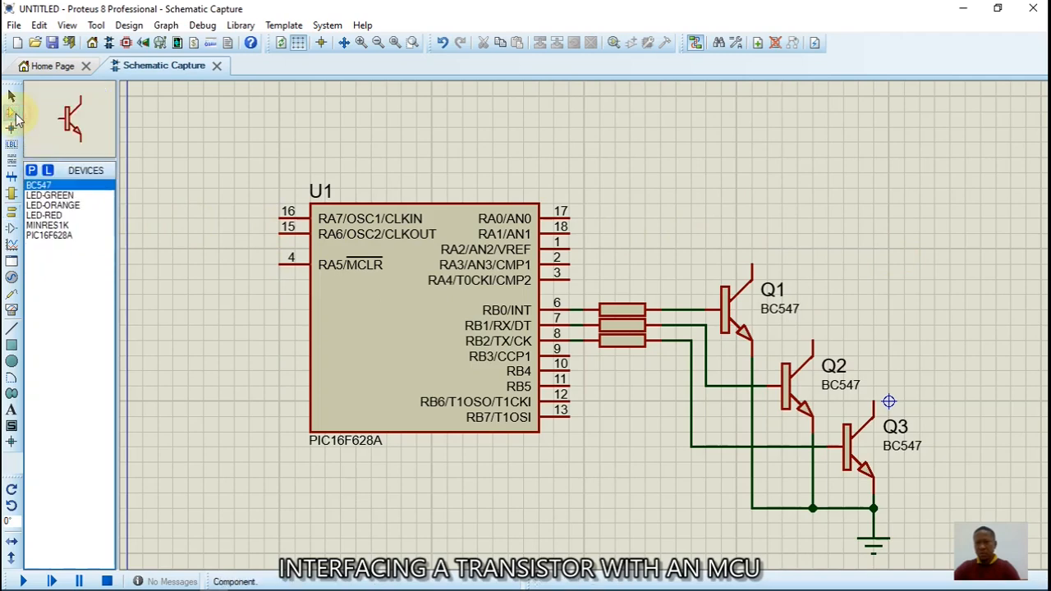
click(50, 216)
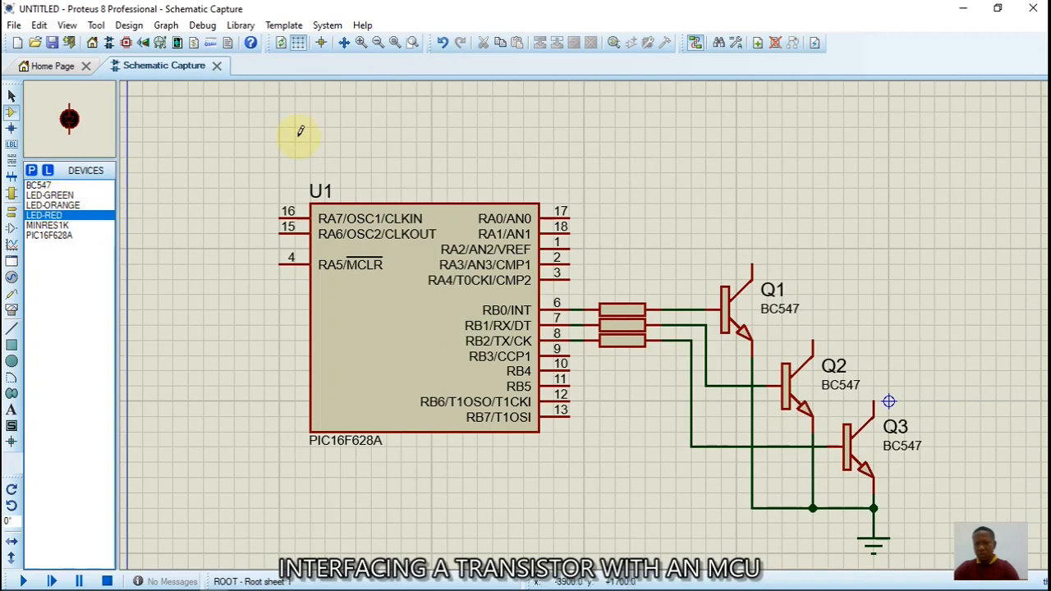
click(744, 215)
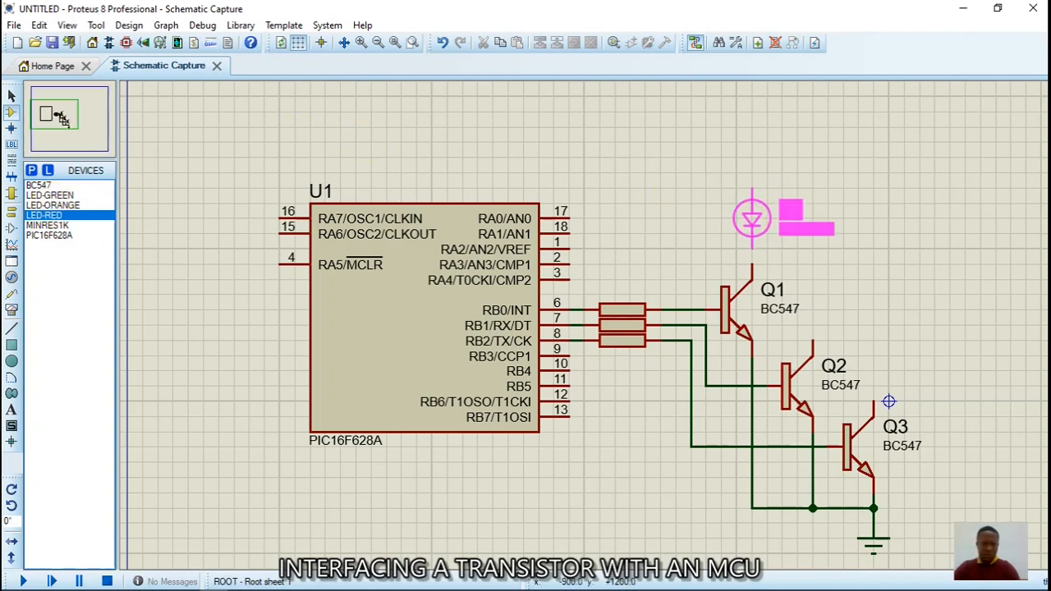
click(752, 217)
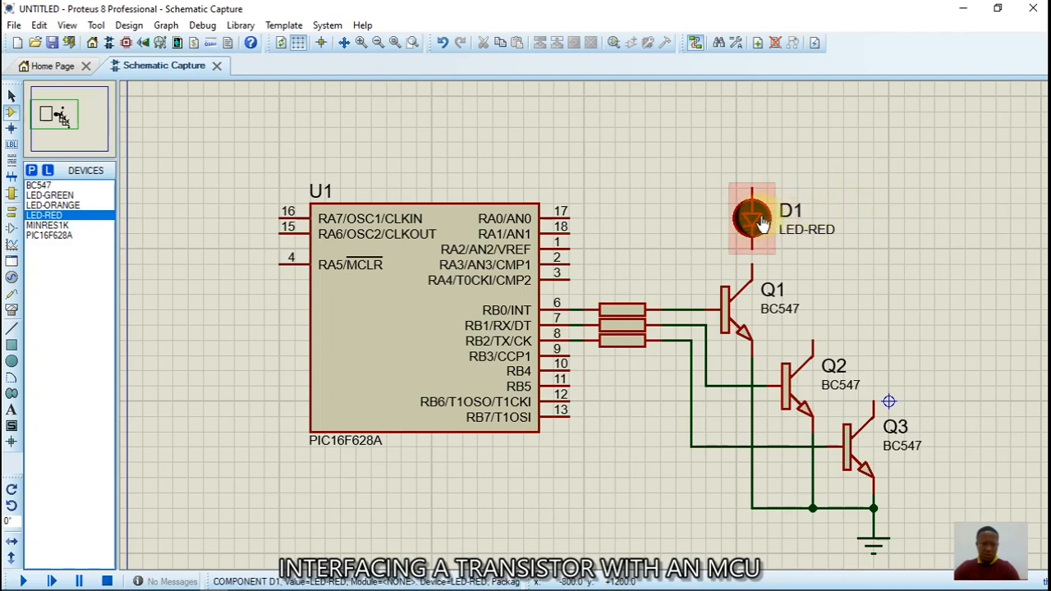
click(762, 221)
click(762, 222)
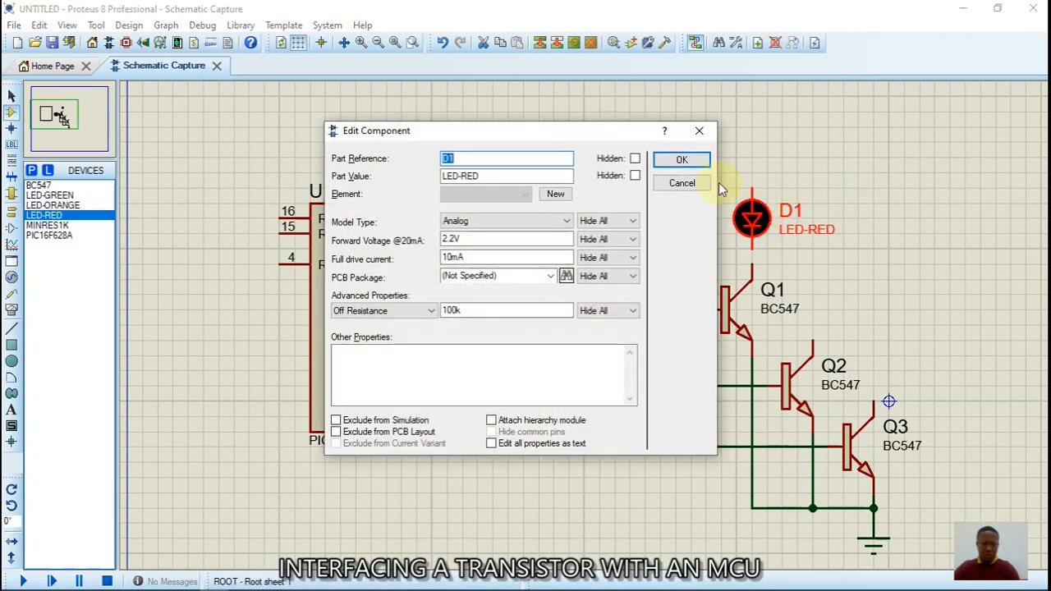
click(635, 159)
click(636, 175)
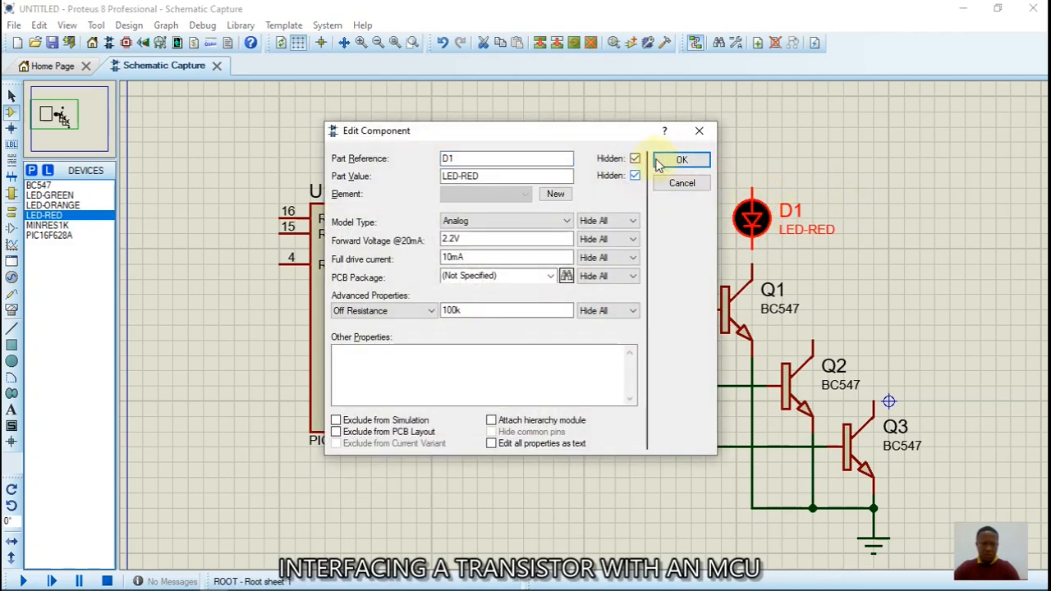
click(673, 159)
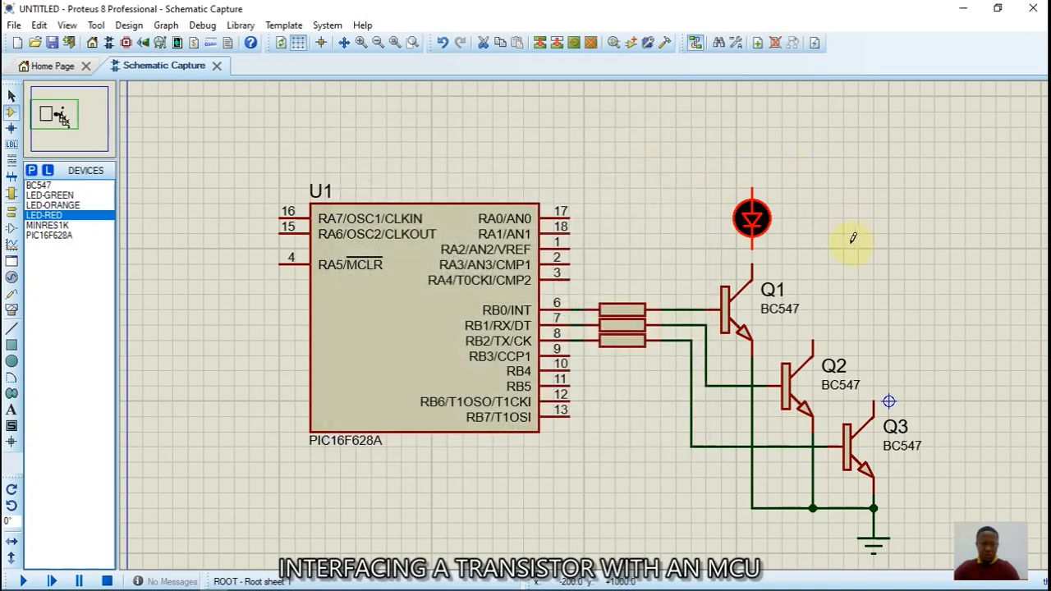
Place a LED-ORANGE directly above transistor Q2's collector and hide its part reference and part value.
click(52, 205)
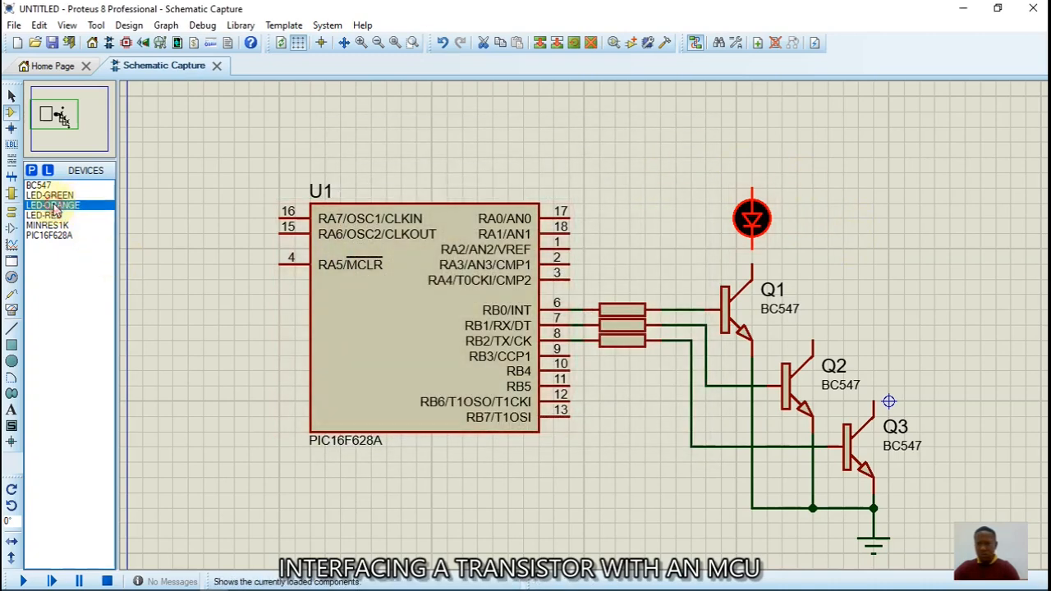
click(829, 257)
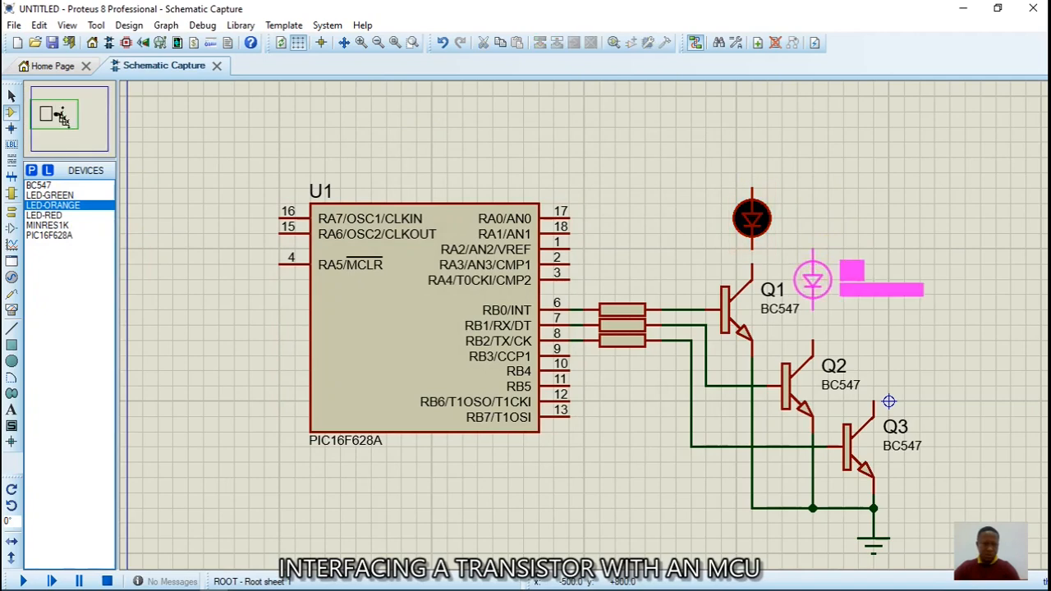
click(813, 279)
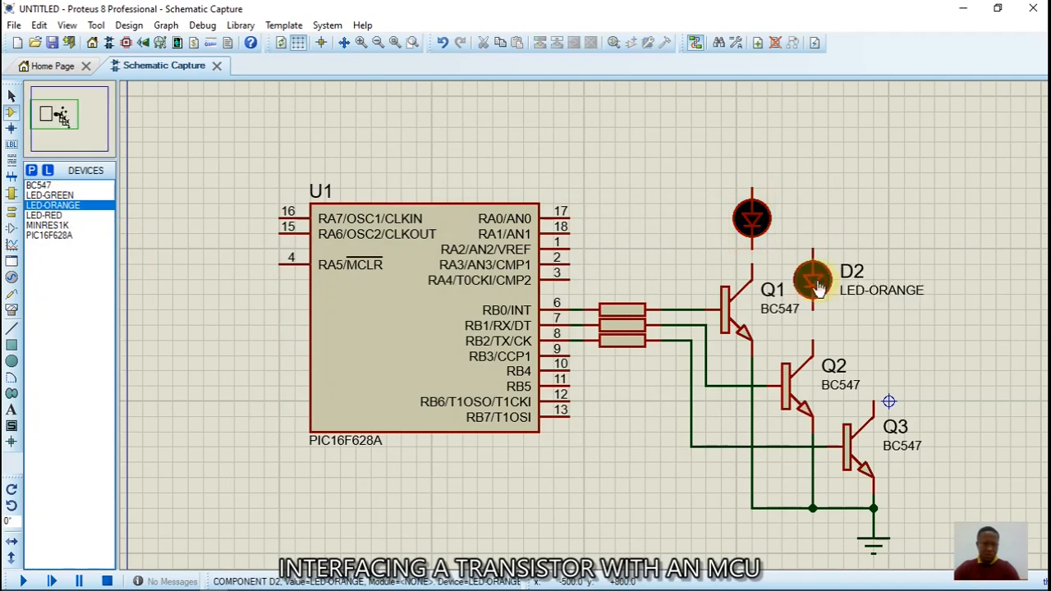
double_click(813, 279)
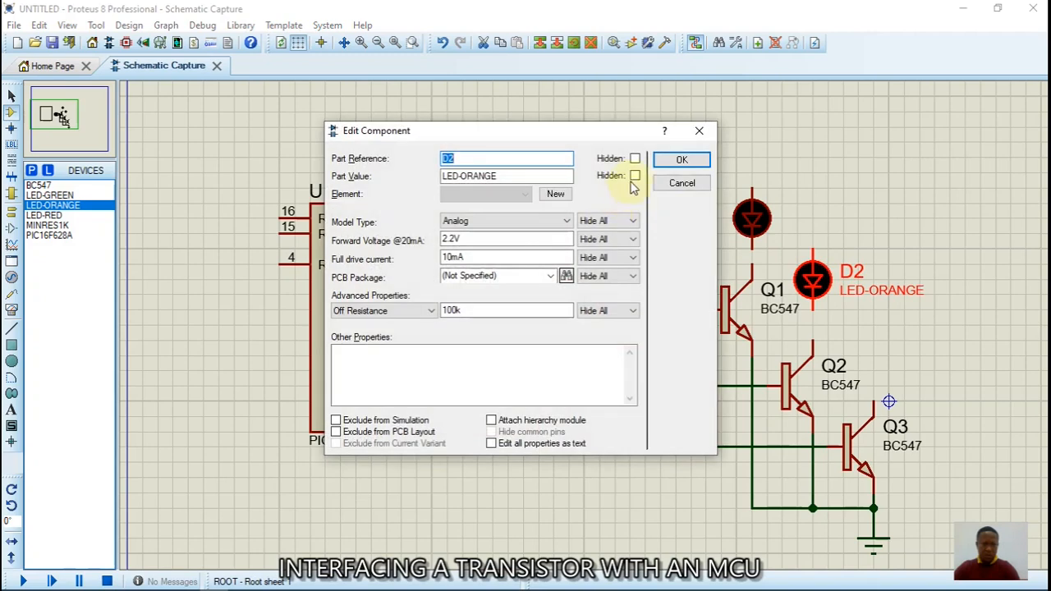
click(634, 177)
click(637, 158)
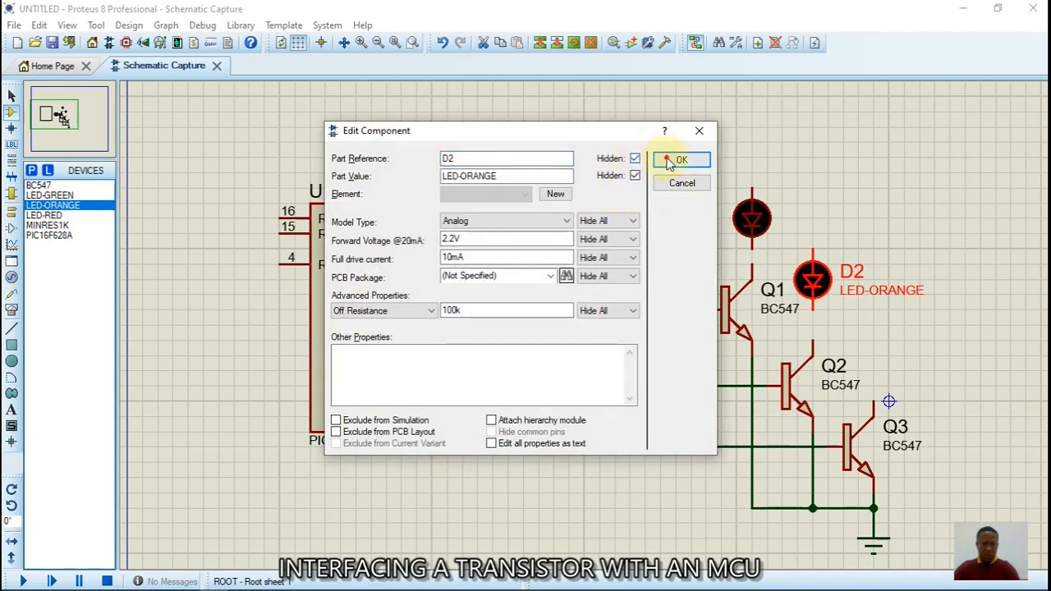
click(680, 160)
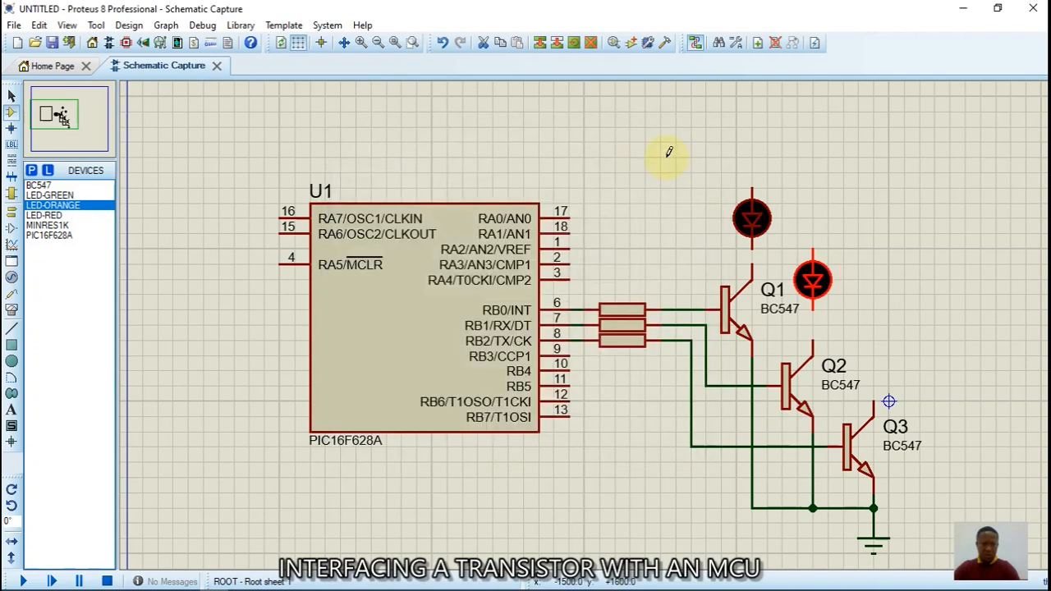
Place a LED-GREEN directly above transistor Q3's collector and hide its part reference and part value.
click(54, 215)
click(56, 197)
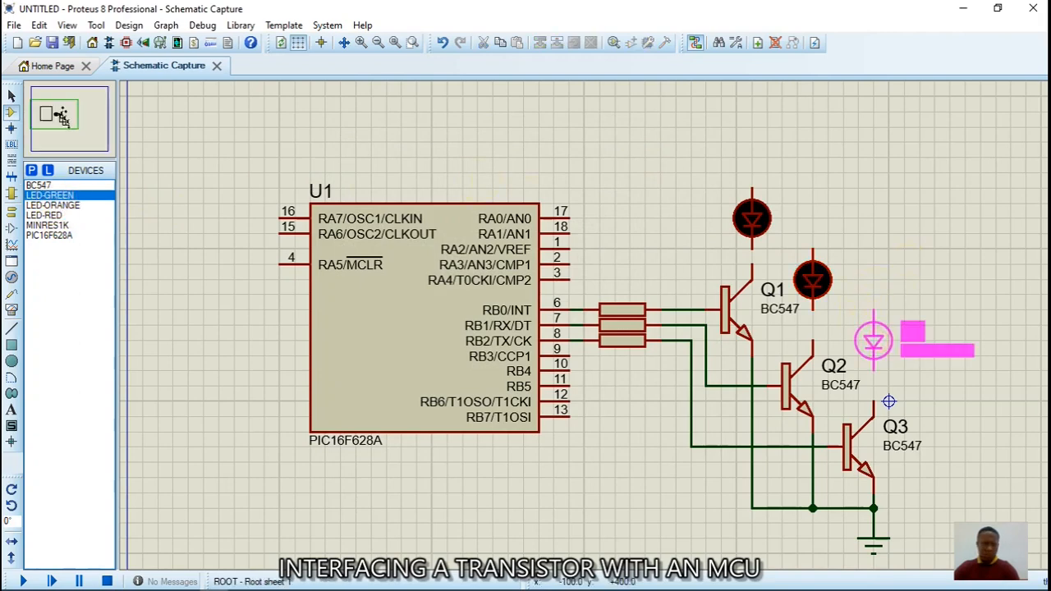
click(874, 340)
double_click(875, 343)
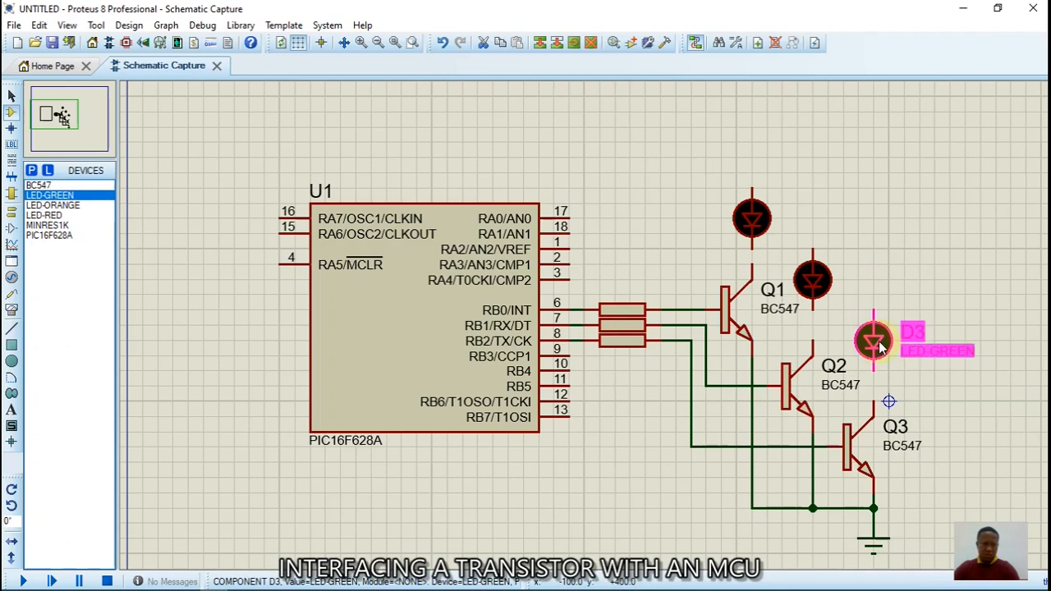
click(634, 176)
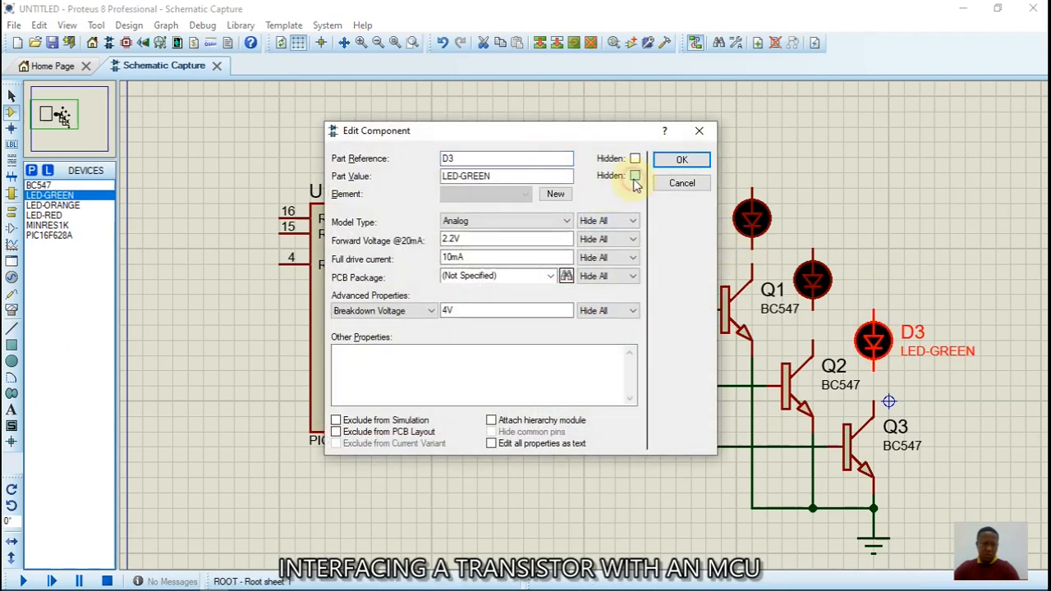
click(634, 158)
click(668, 159)
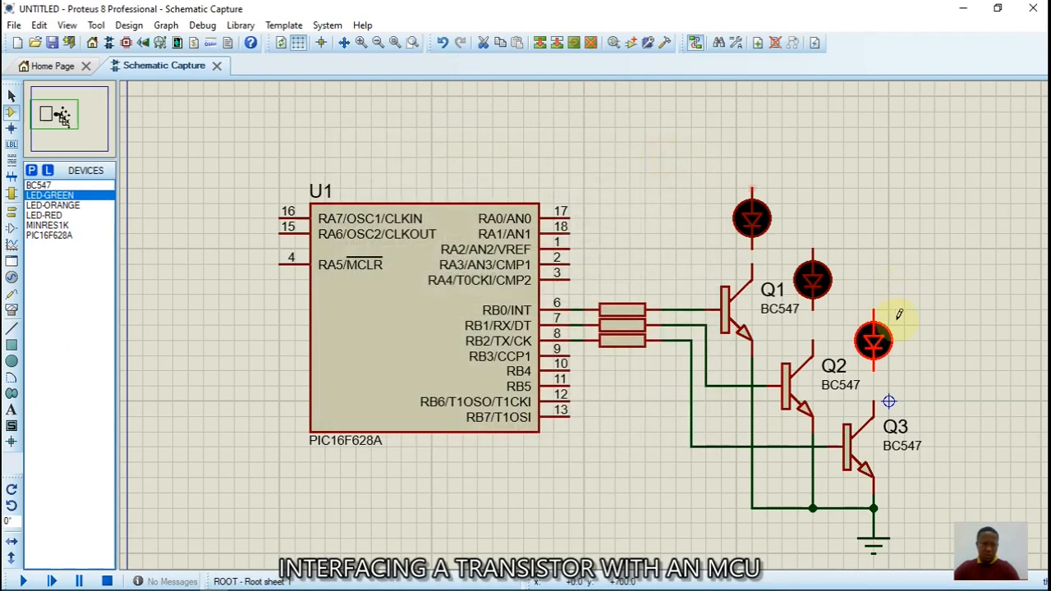
Wire the lower pin of each of the three LEDs to the collector of the transistor beneath it.
click(910, 372)
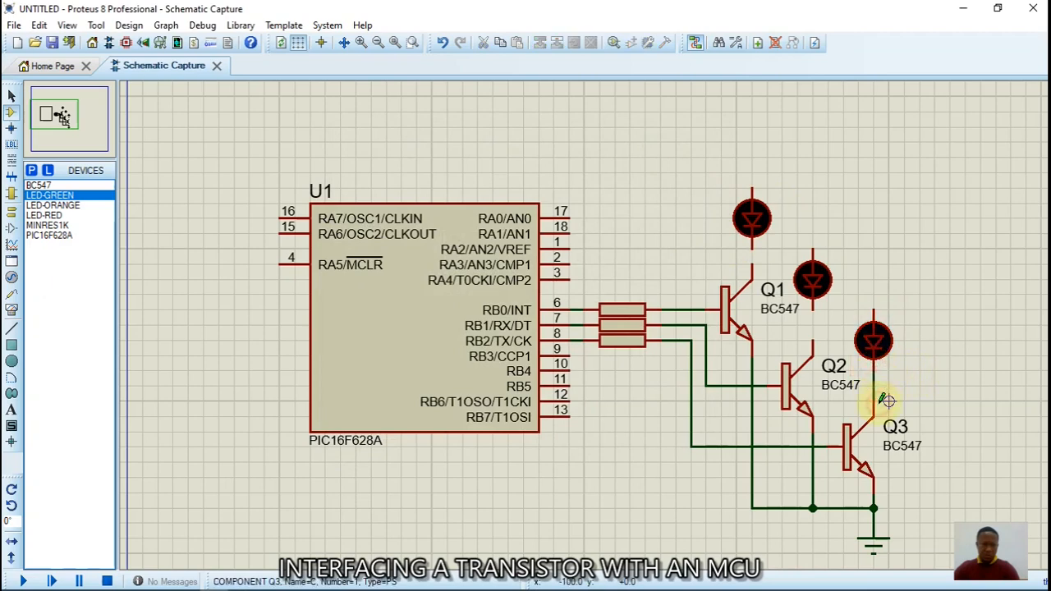
click(813, 336)
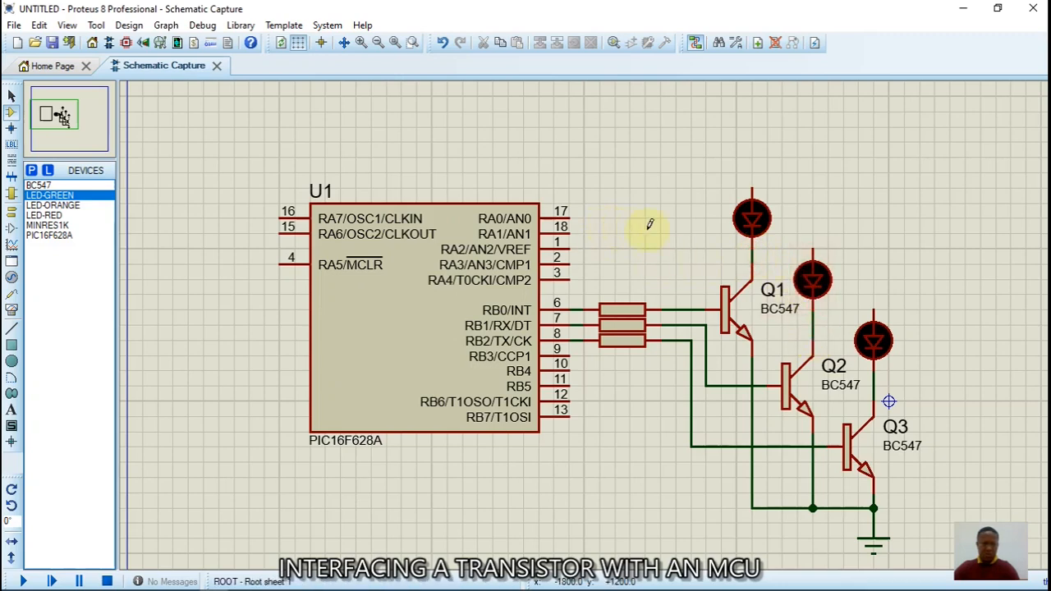
click(821, 281)
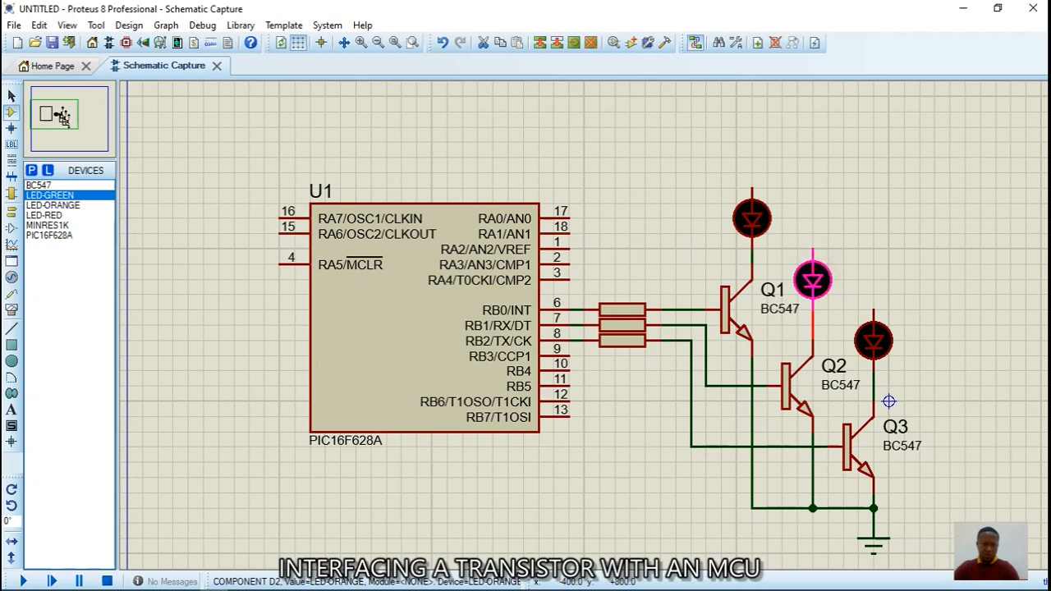
click(821, 279)
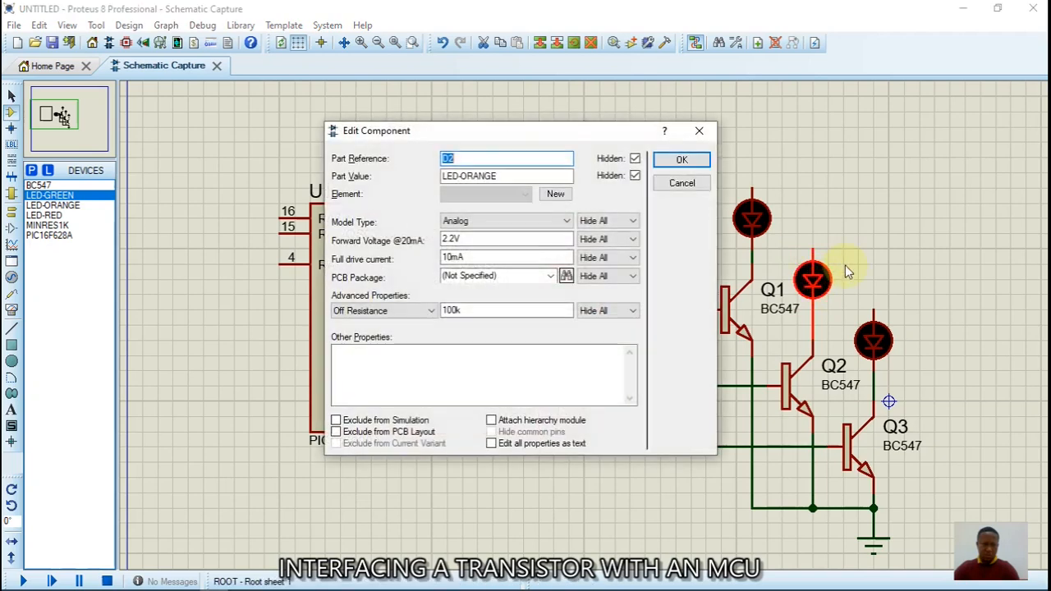
click(681, 184)
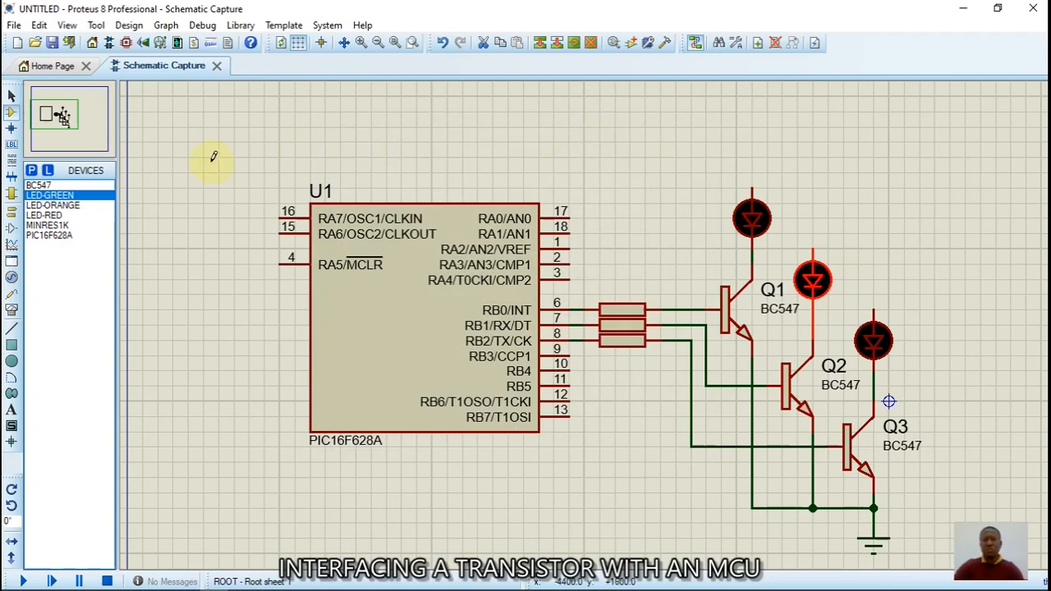
Place three MINRES1K resistors rotated 90°, one above each of the red, orange and green LEDs.
click(49, 225)
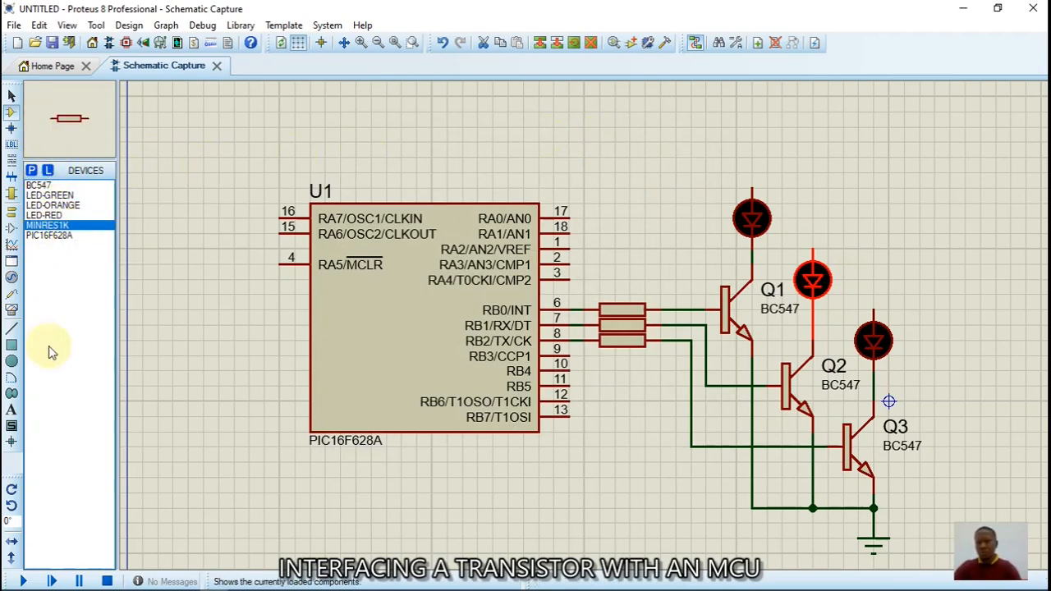
click(12, 505)
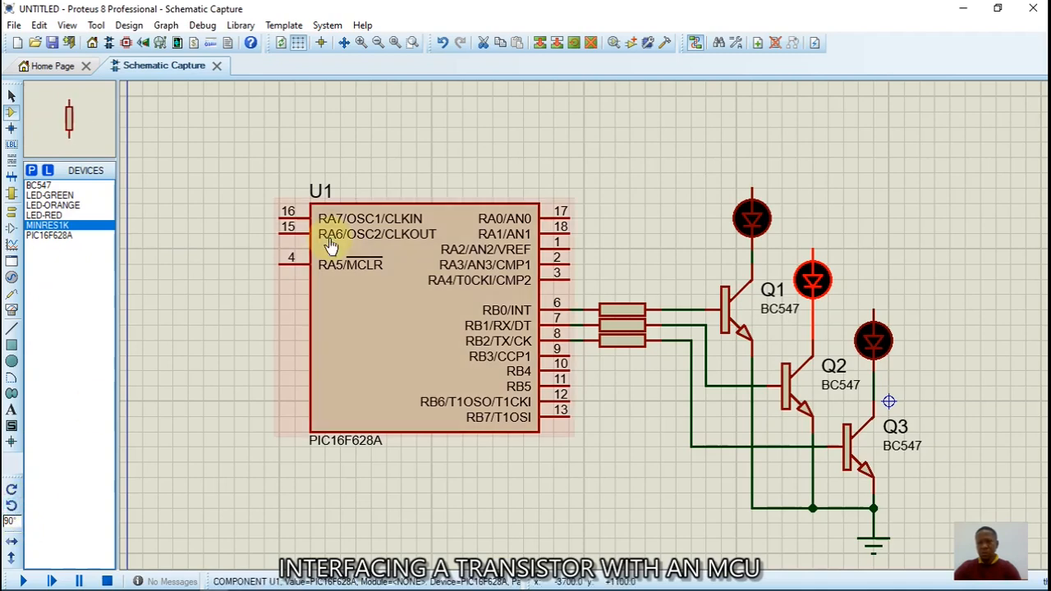
click(767, 140)
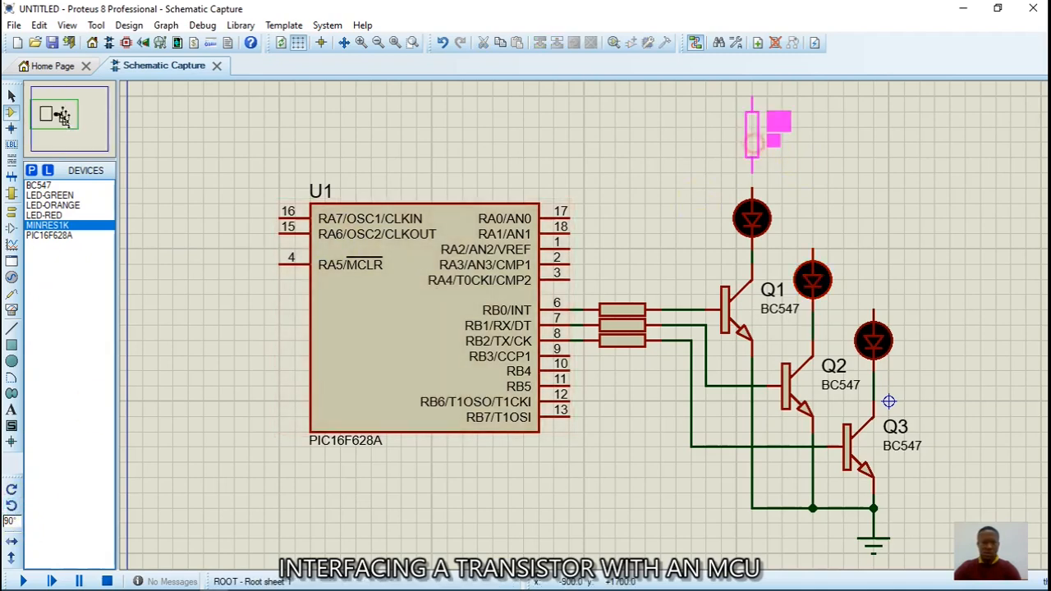
click(768, 136)
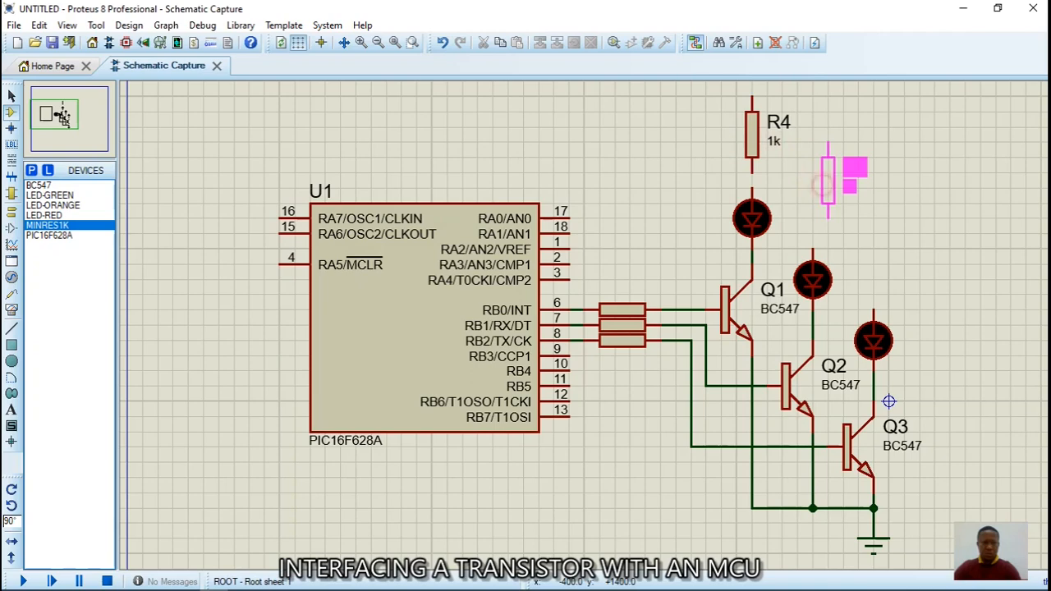
click(829, 195)
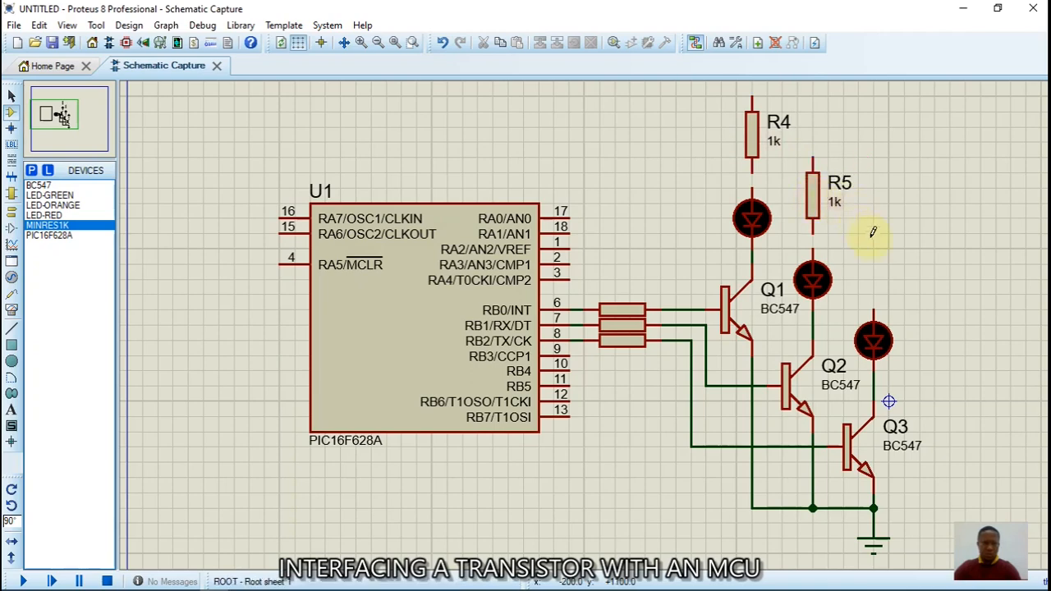
click(881, 275)
Wire the lower pins of resistors R6, R5 and R4 to the LEDs directly below them.
click(876, 290)
click(876, 306)
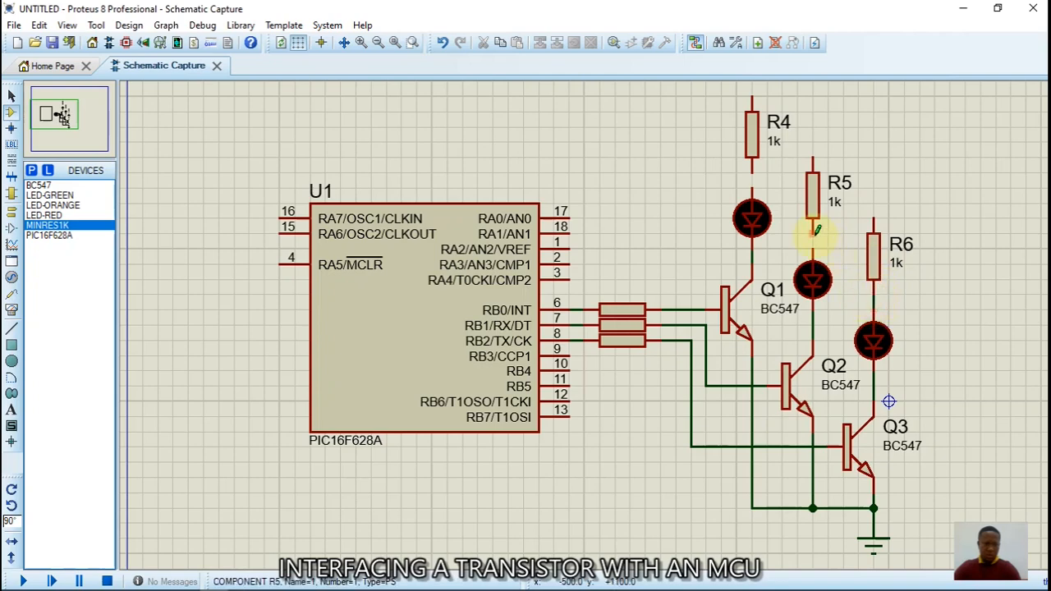
click(817, 243)
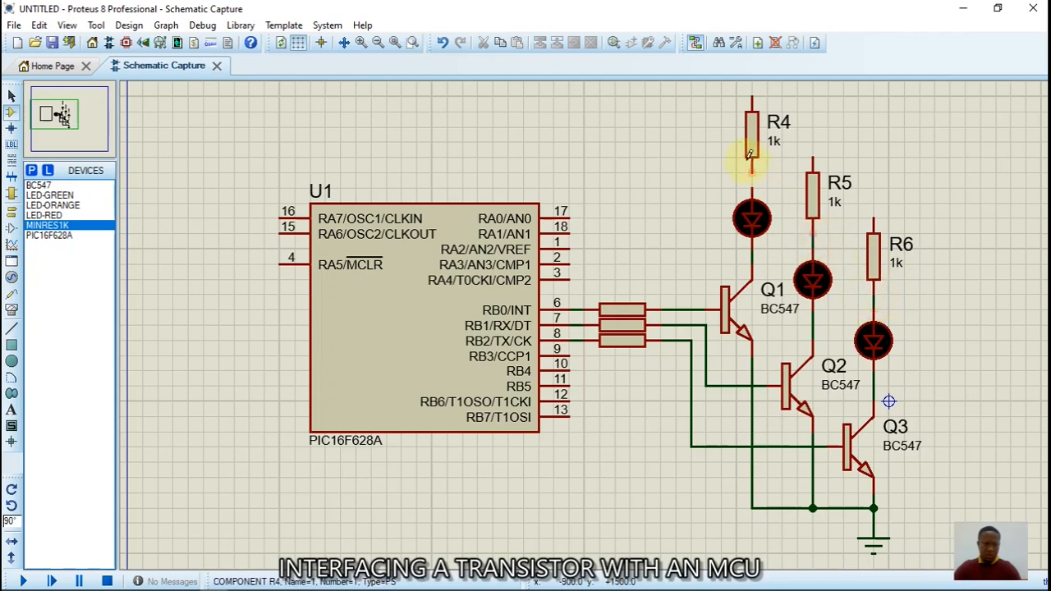
click(754, 177)
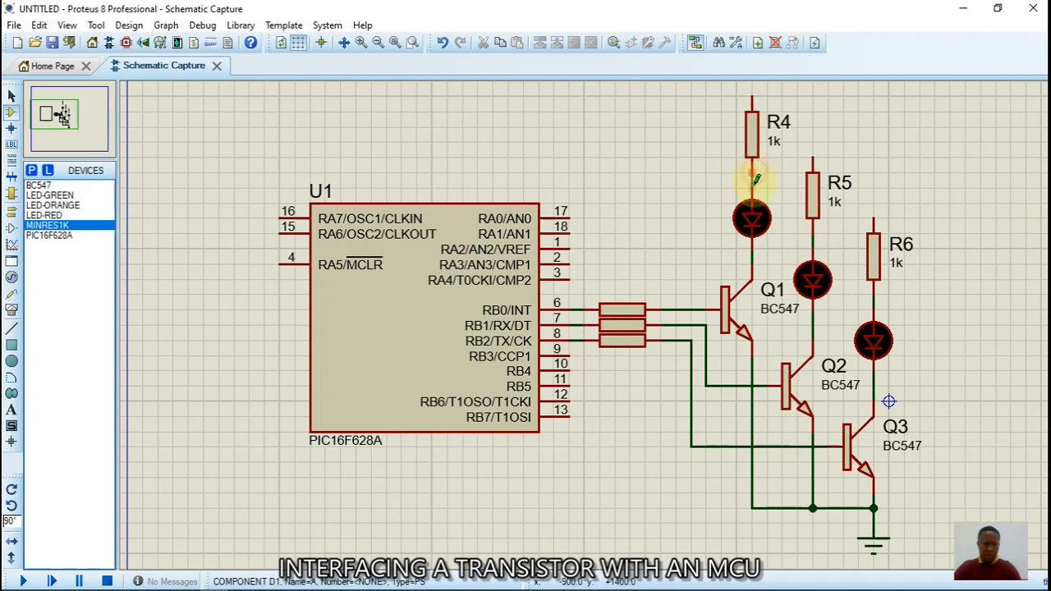
Set the part values of resistors R4, R5 and R6 to 330R.
double_click(774, 142)
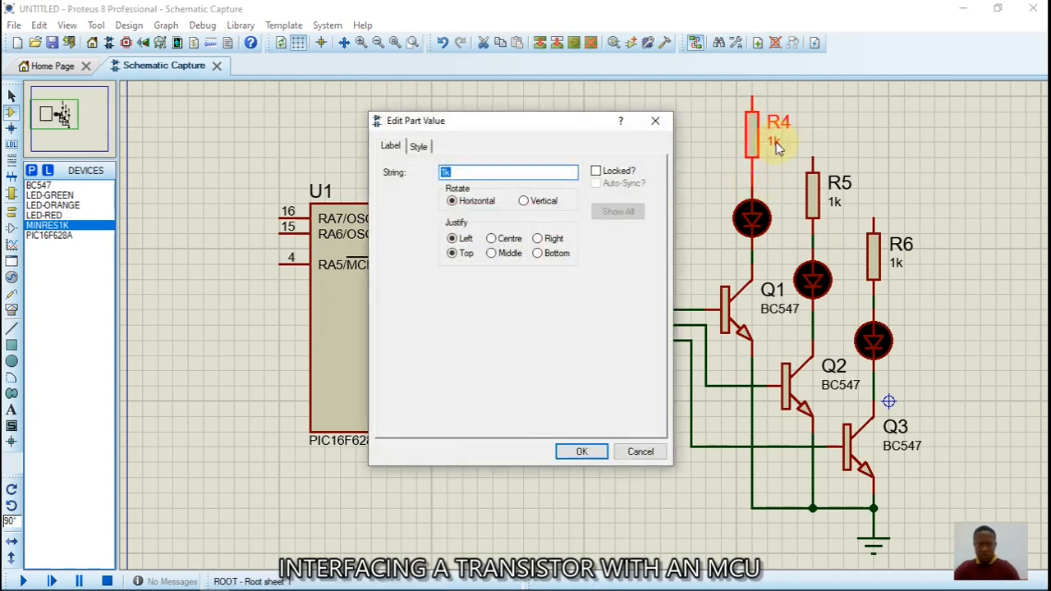
text(330R)
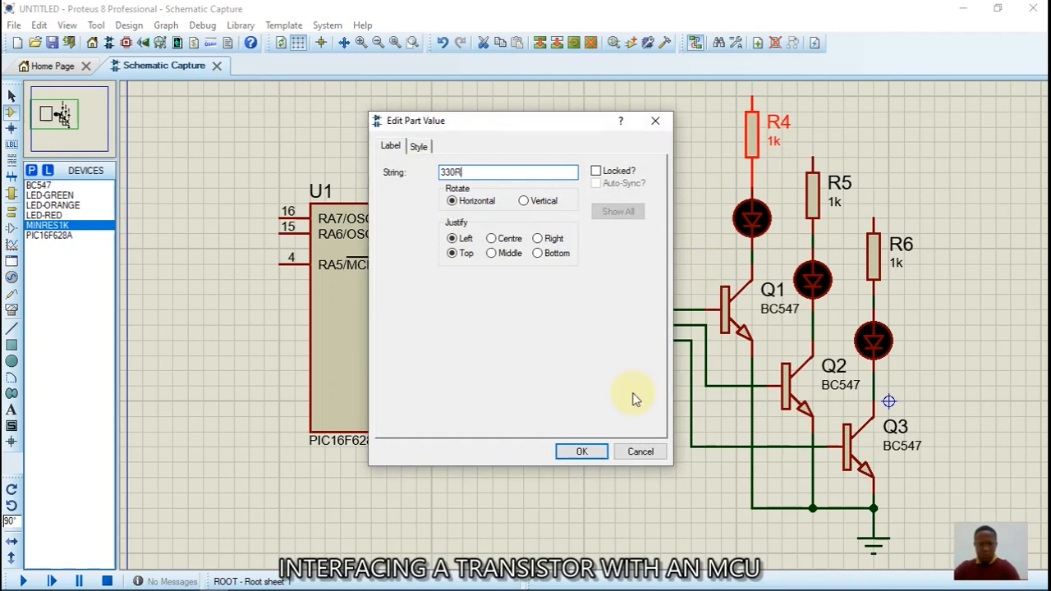
click(589, 448)
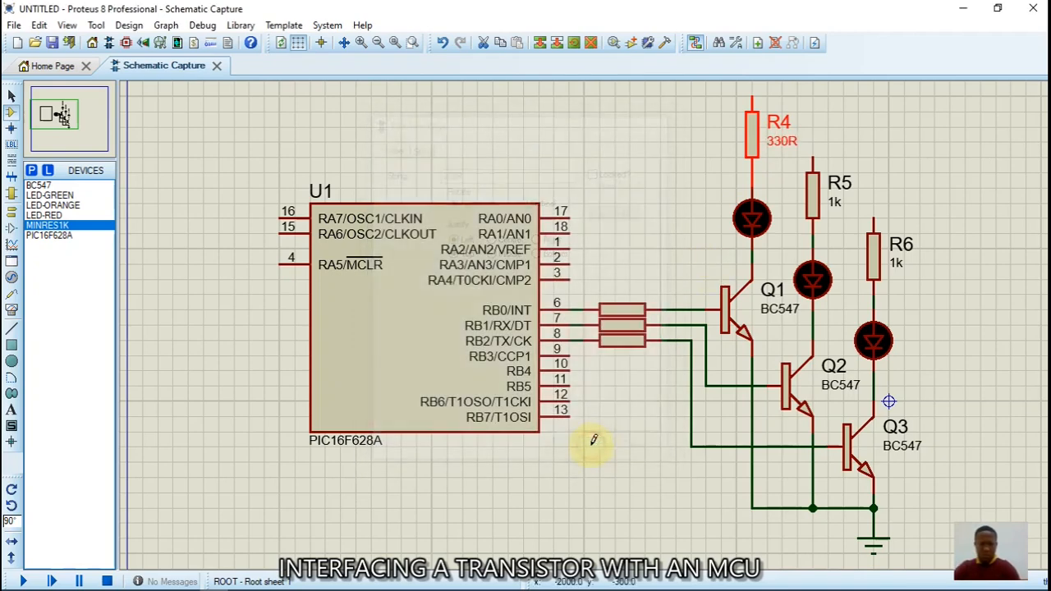
double_click(831, 217)
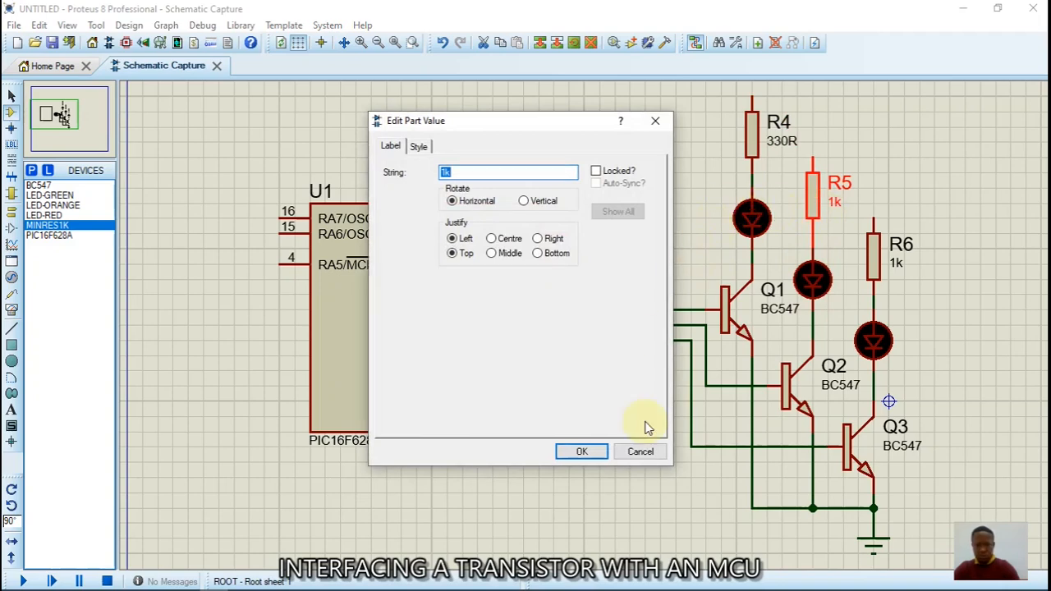
text(330R)
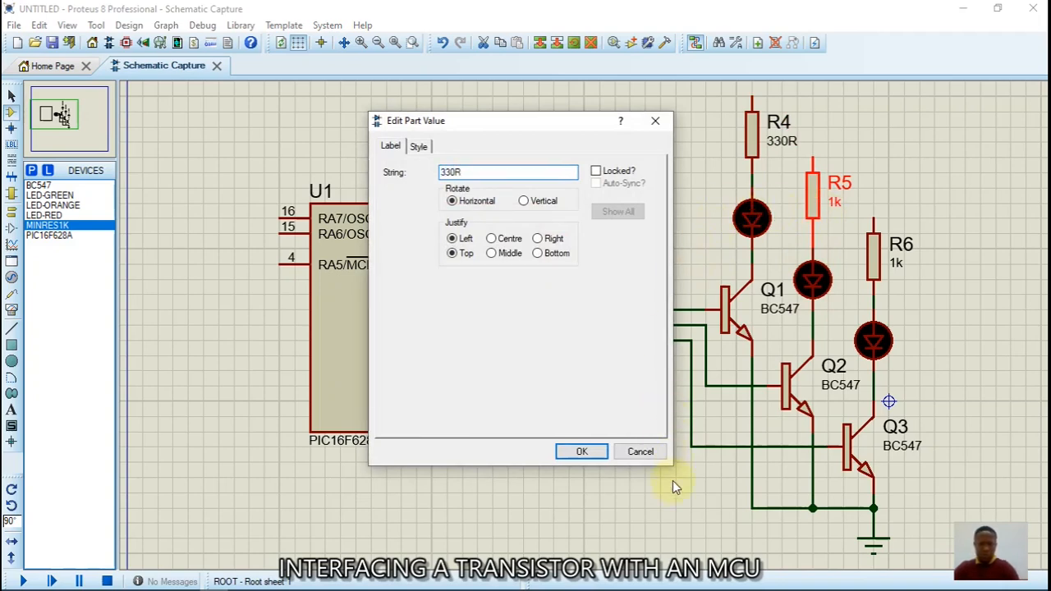
click(600, 459)
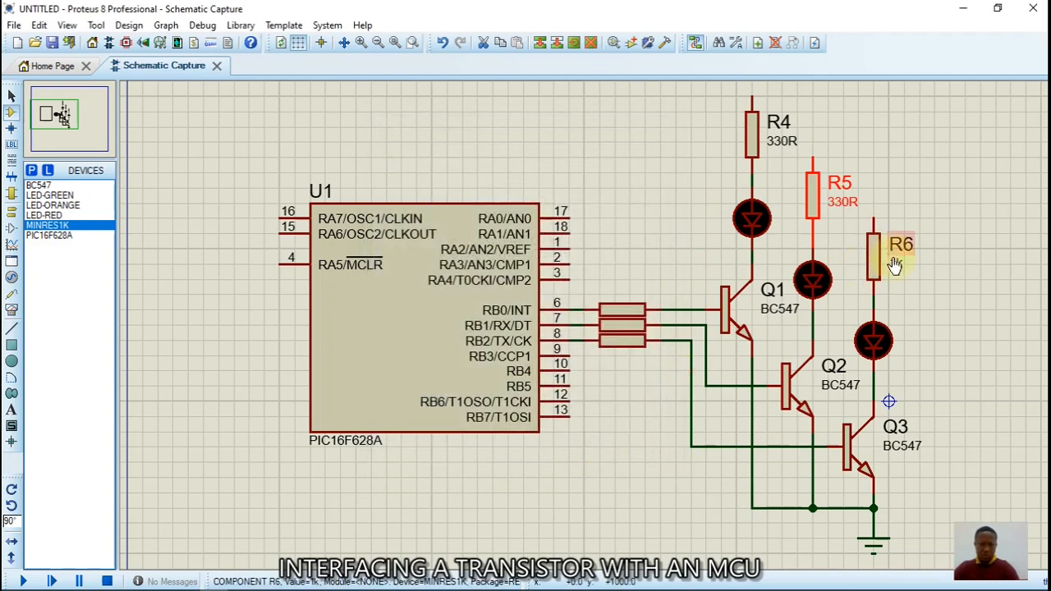
double_click(895, 265)
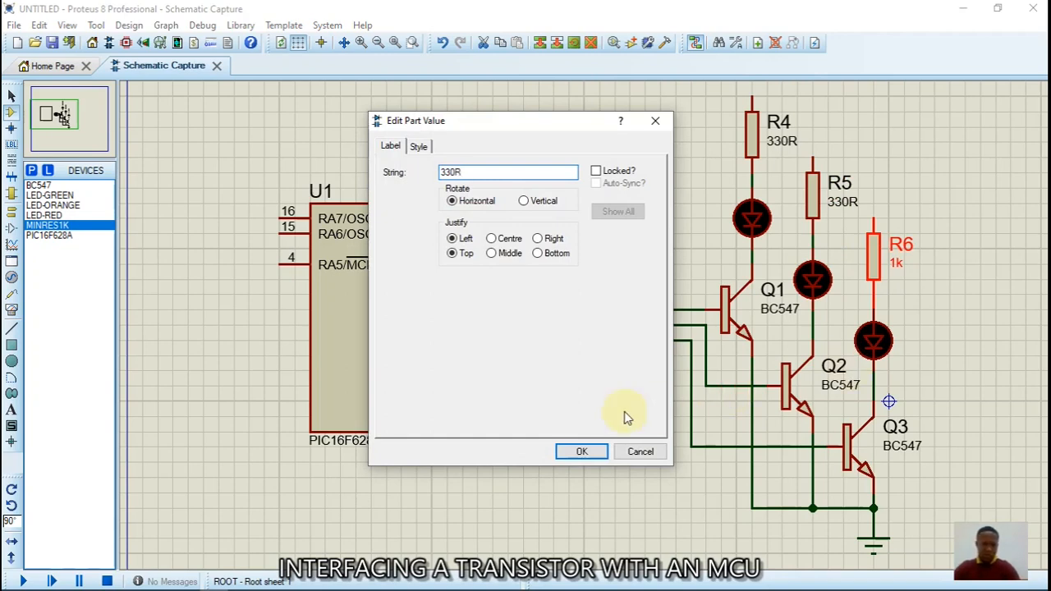
click(604, 455)
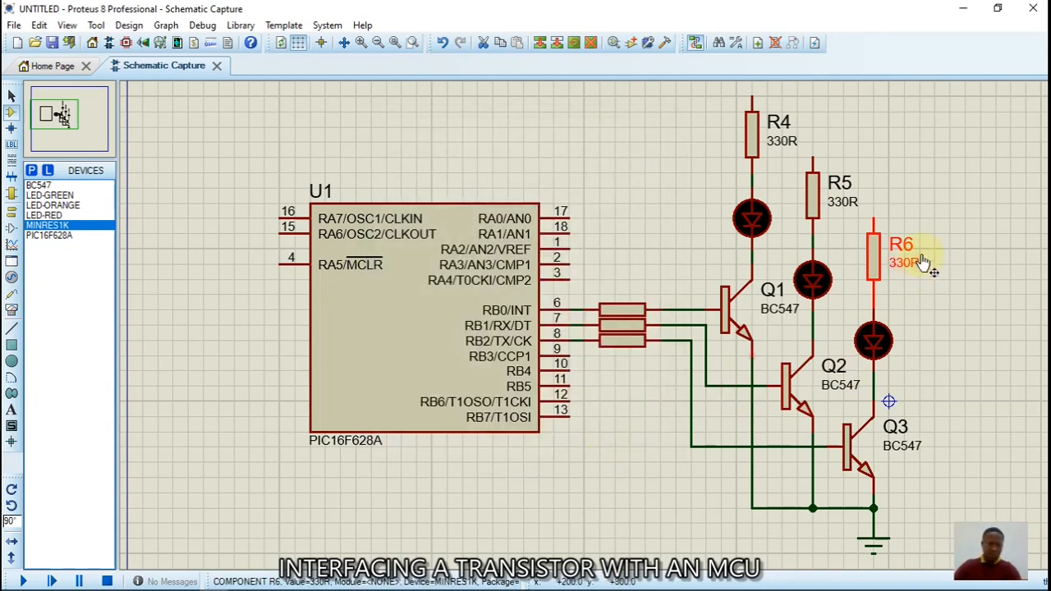
Place a POWER terminal above resistor R5, higher than the top pin of R4.
click(378, 46)
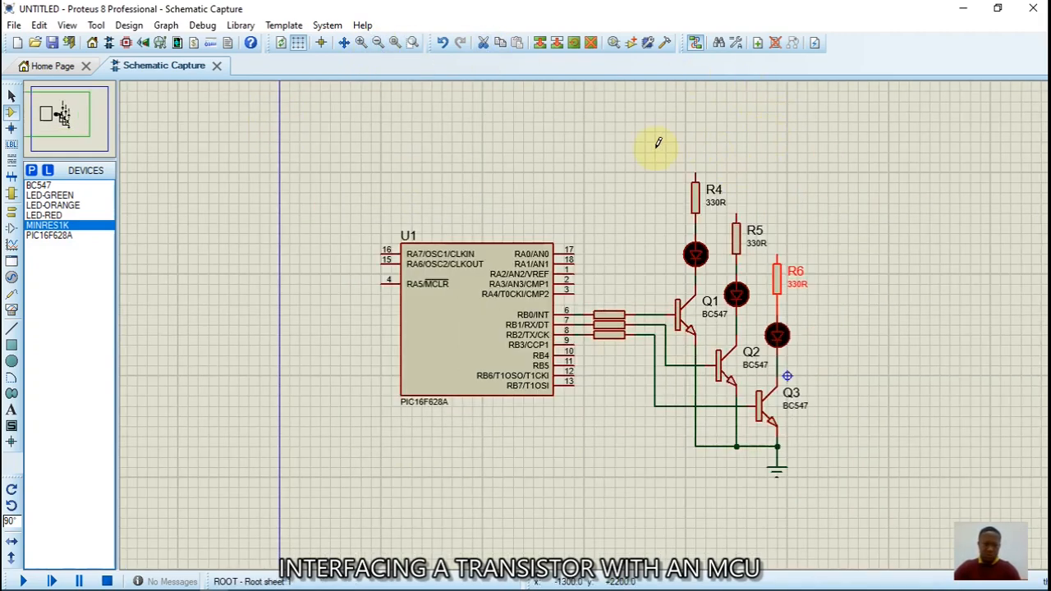
click(362, 46)
click(59, 113)
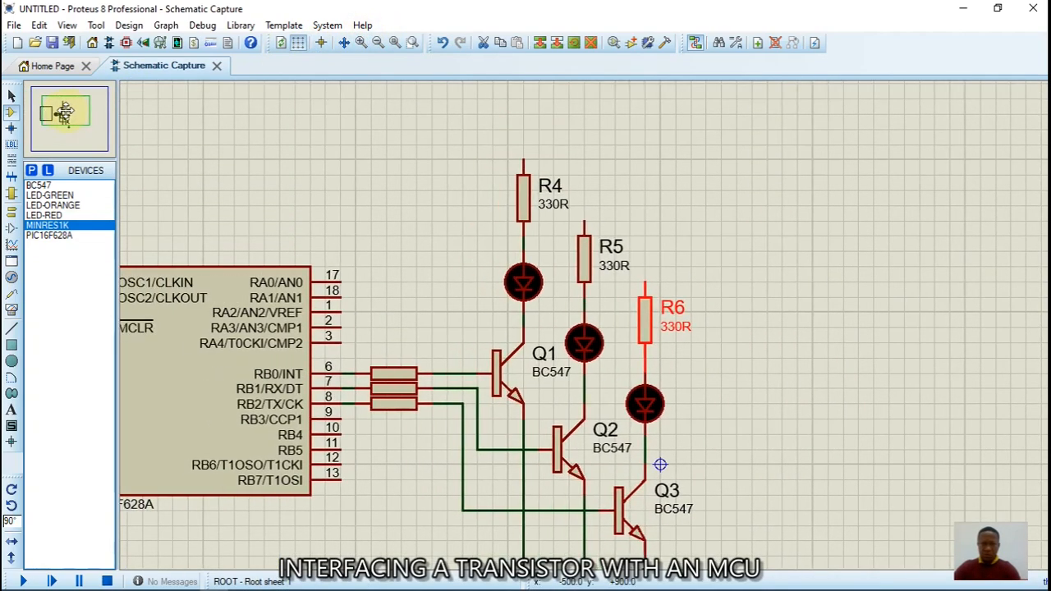
click(62, 115)
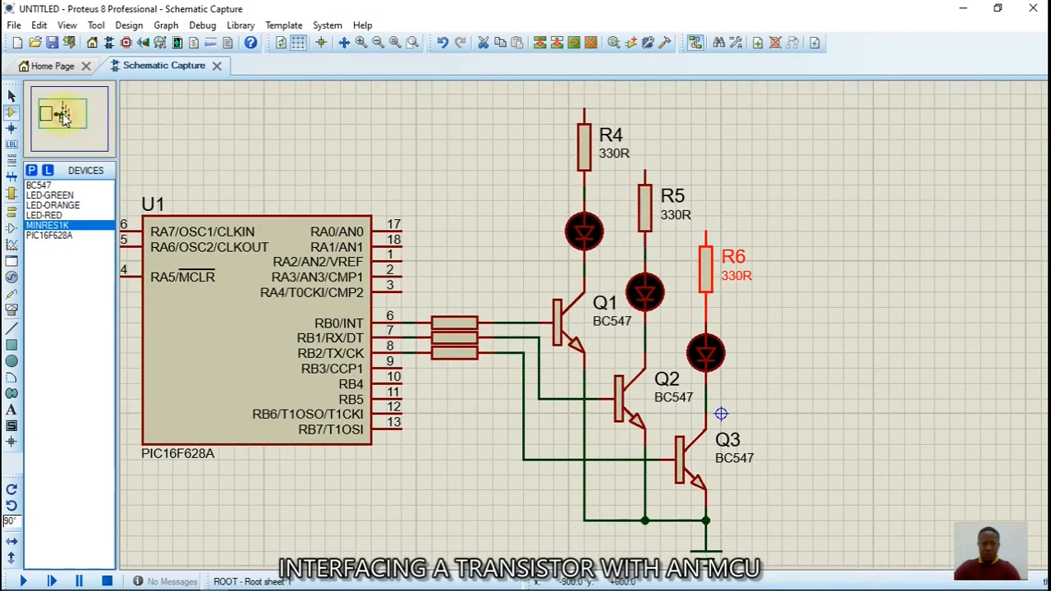
click(64, 114)
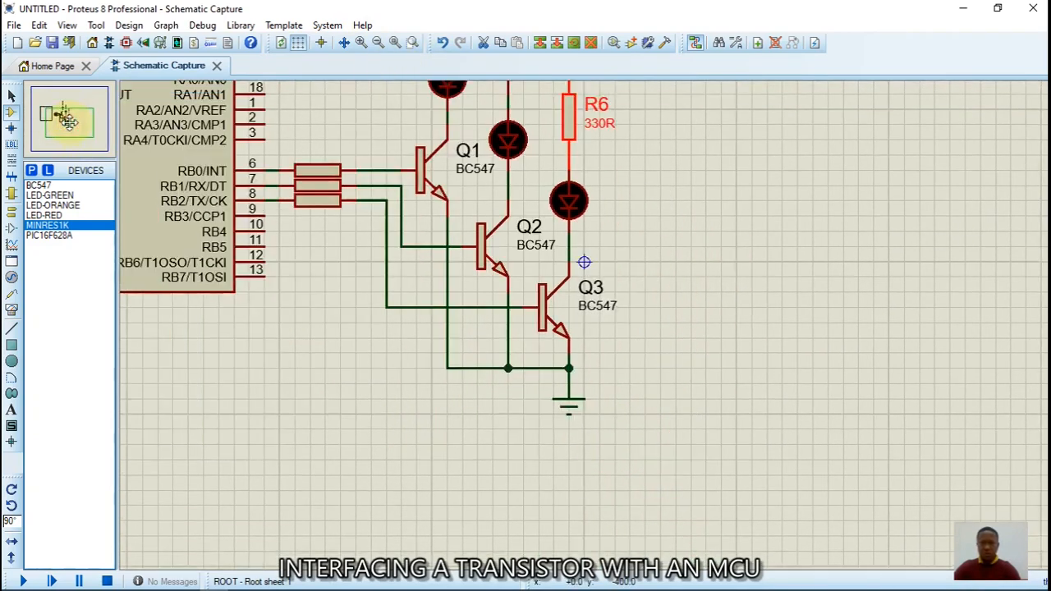
click(64, 115)
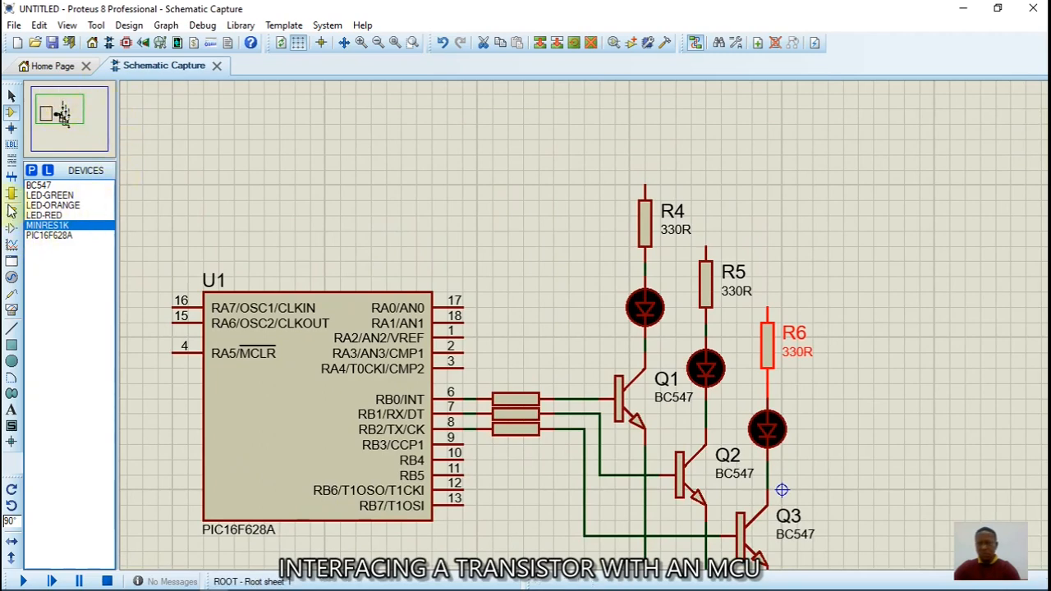
click(12, 211)
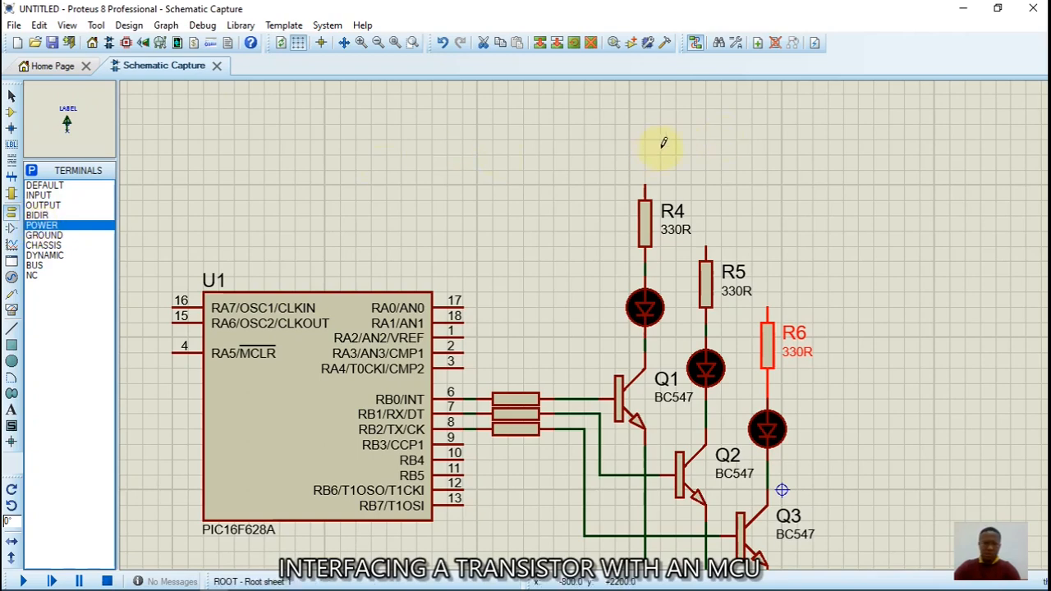
click(711, 158)
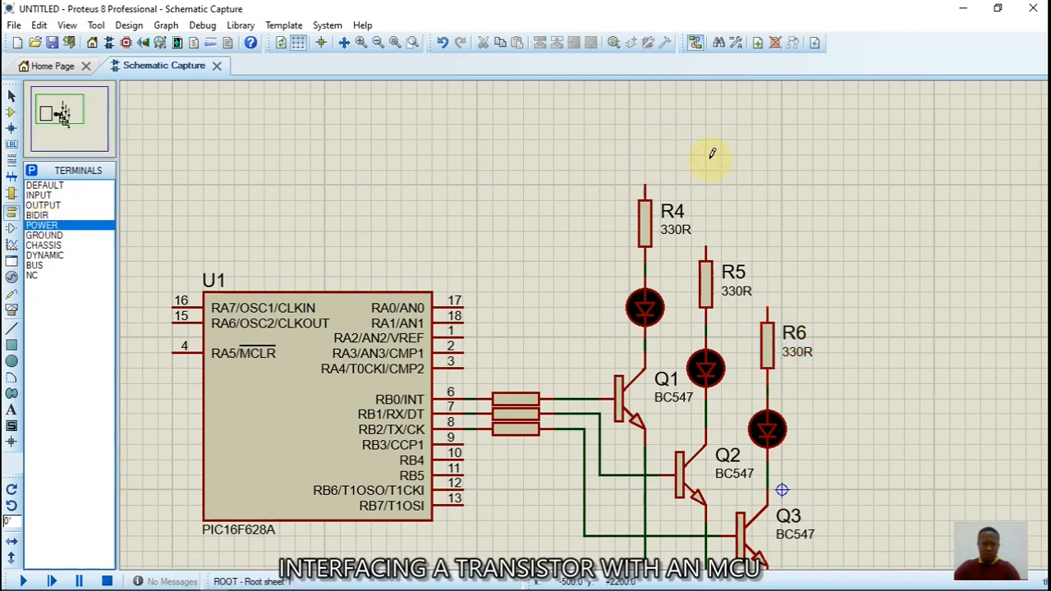
click(706, 168)
Wire the power terminal to the upper pins of resistors R4, R5 and R6.
click(706, 170)
click(646, 186)
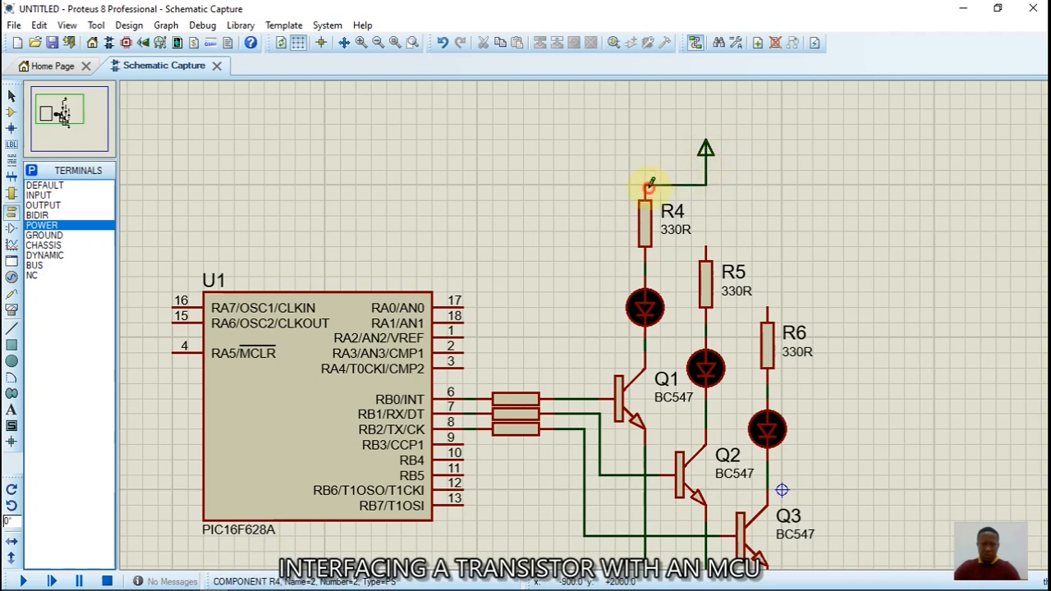
click(707, 184)
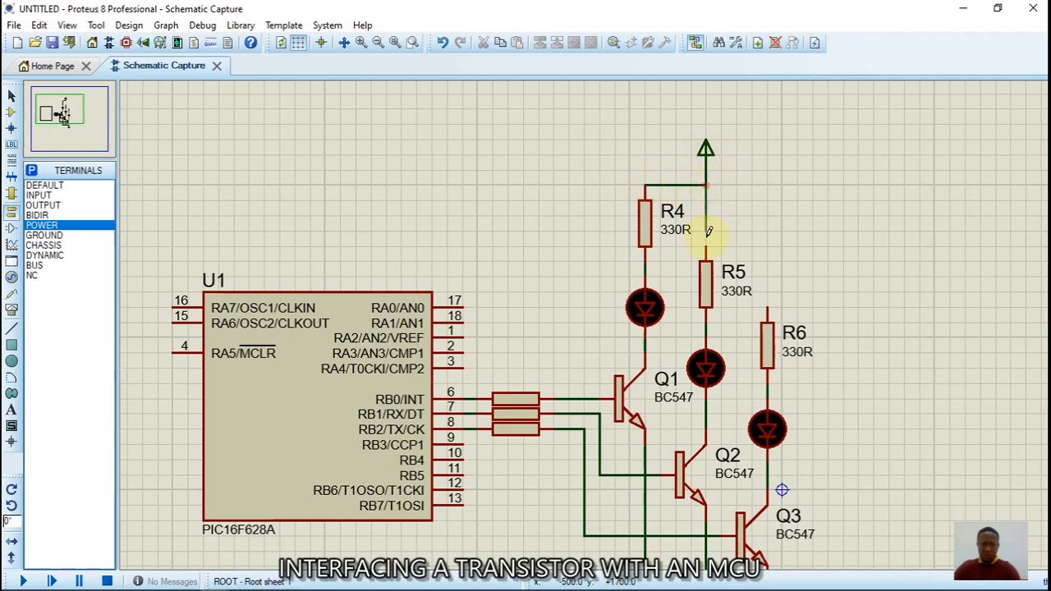
click(707, 248)
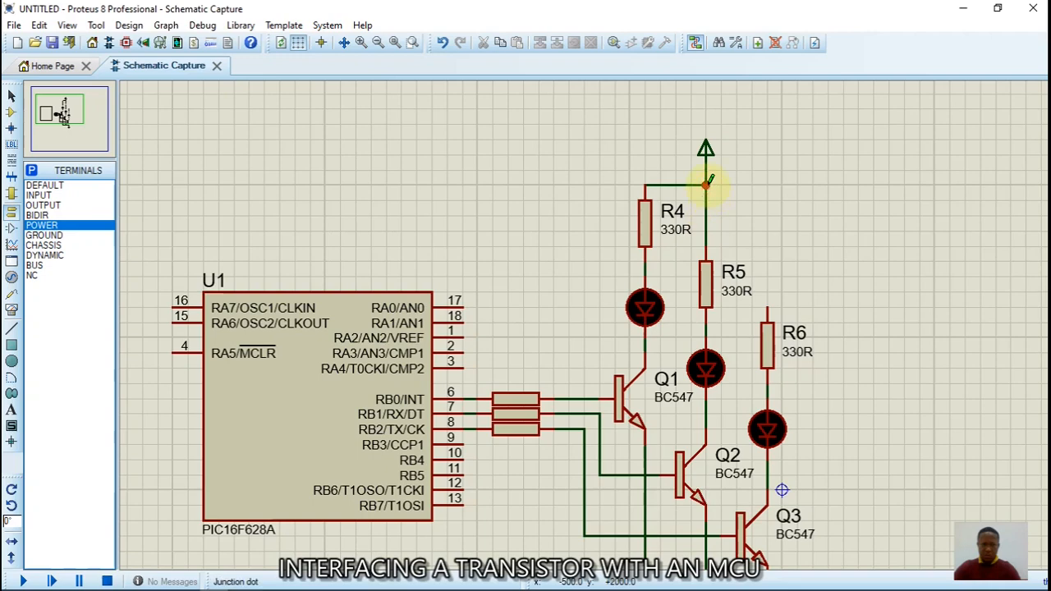
click(706, 184)
click(771, 299)
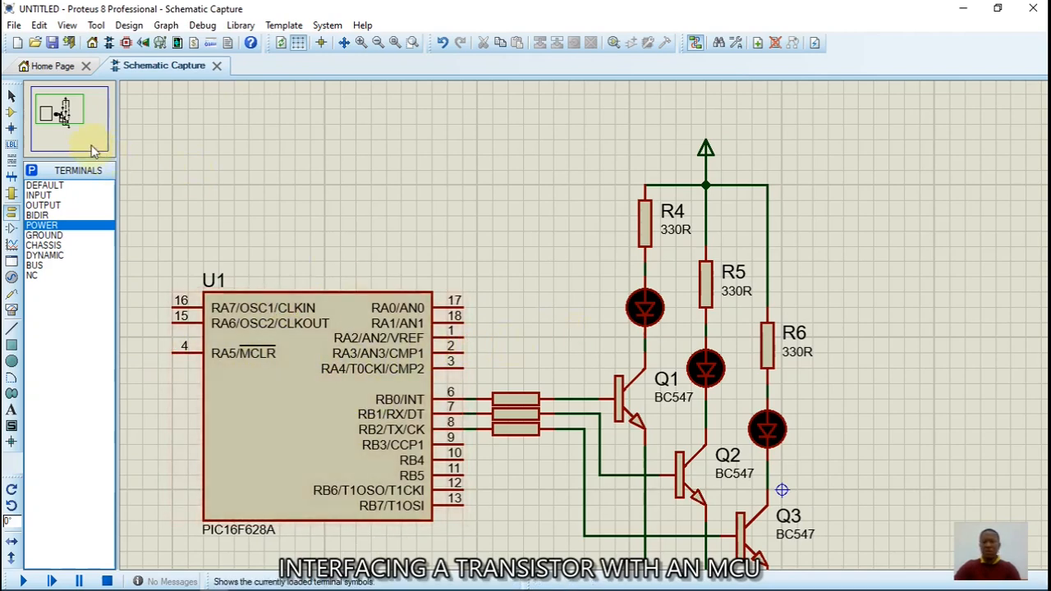
click(72, 106)
drag(493, 540, 721, 402)
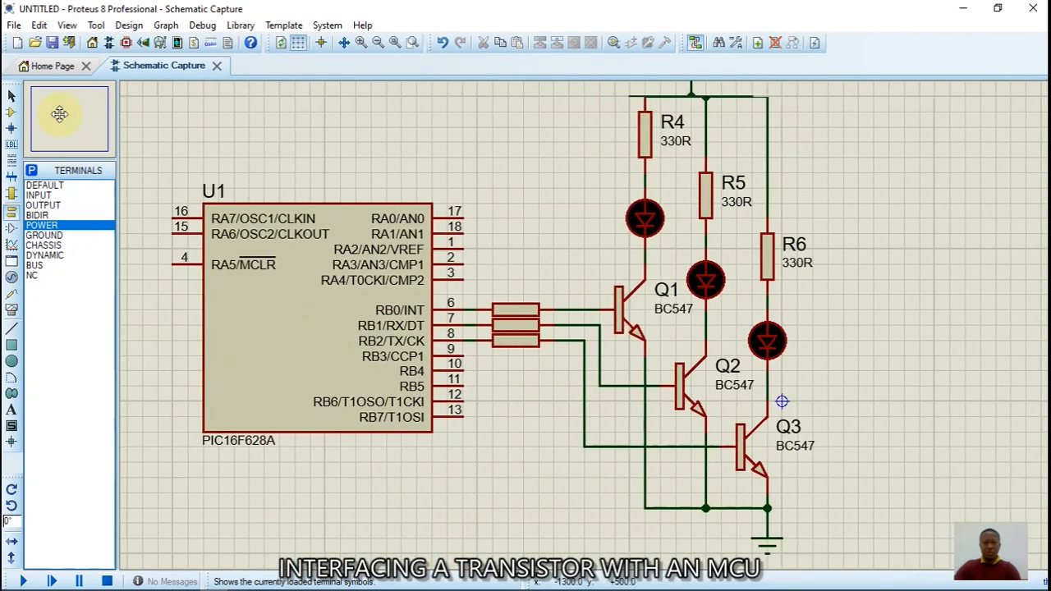
click(58, 114)
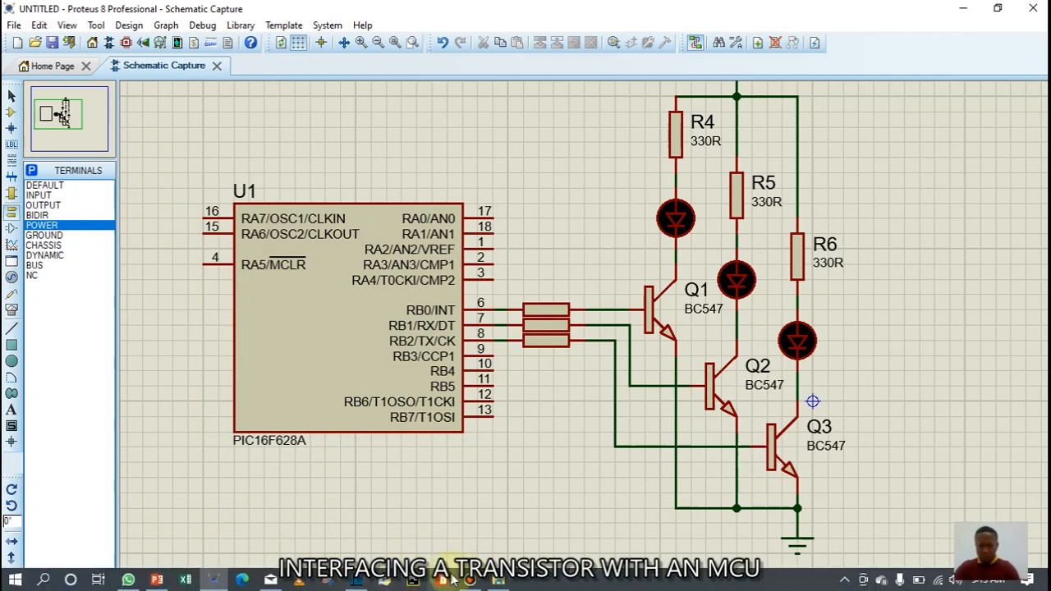
Switch to mikroBasic PRO for PIC and start a new standard project named CTE205_LAB4.
click(445, 580)
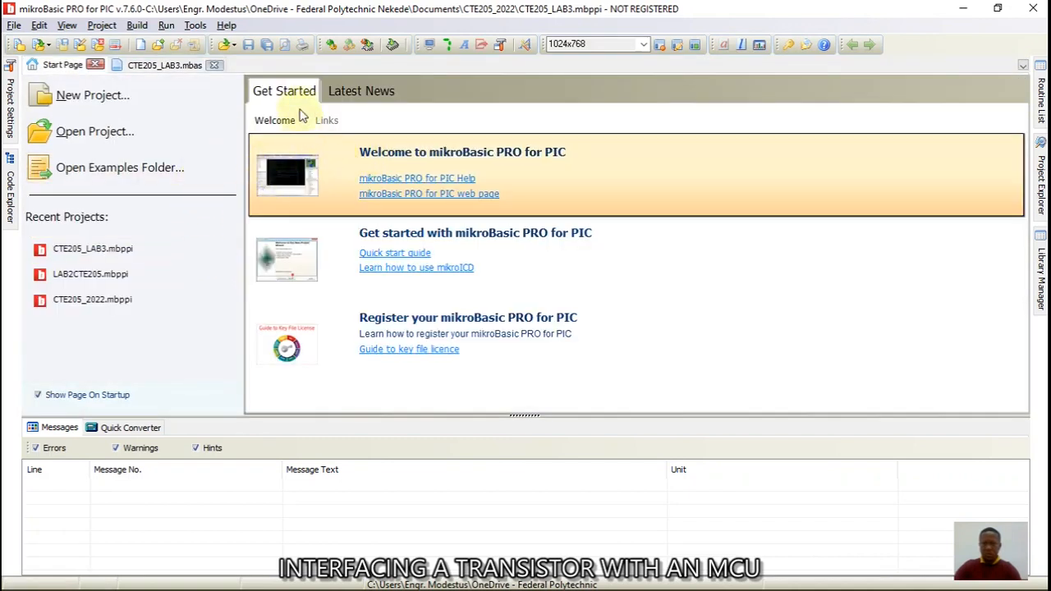
click(99, 96)
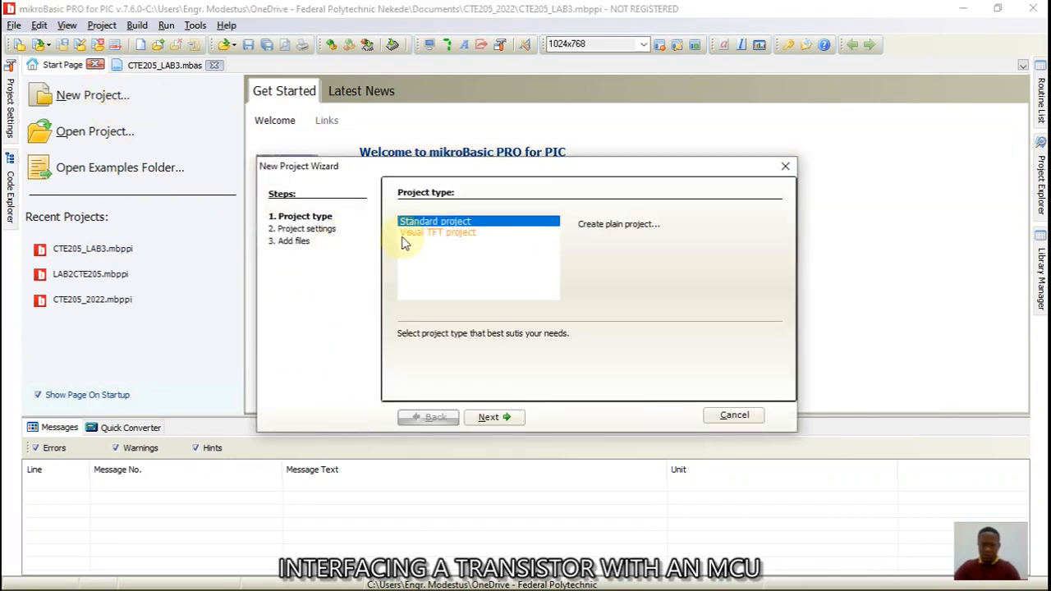
click(490, 419)
click(516, 225)
double_click(515, 225)
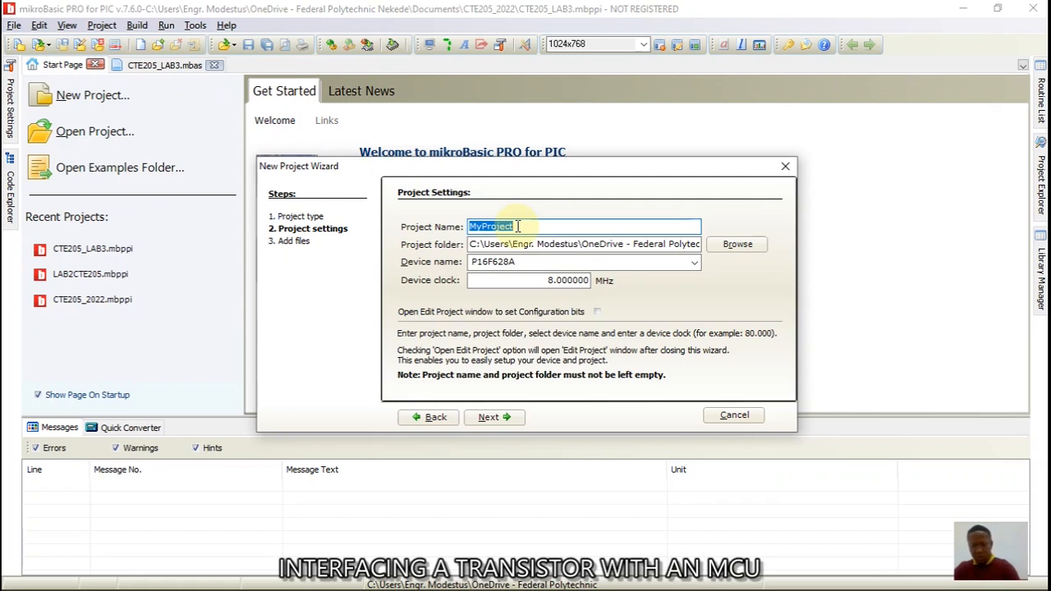
text(CTE)
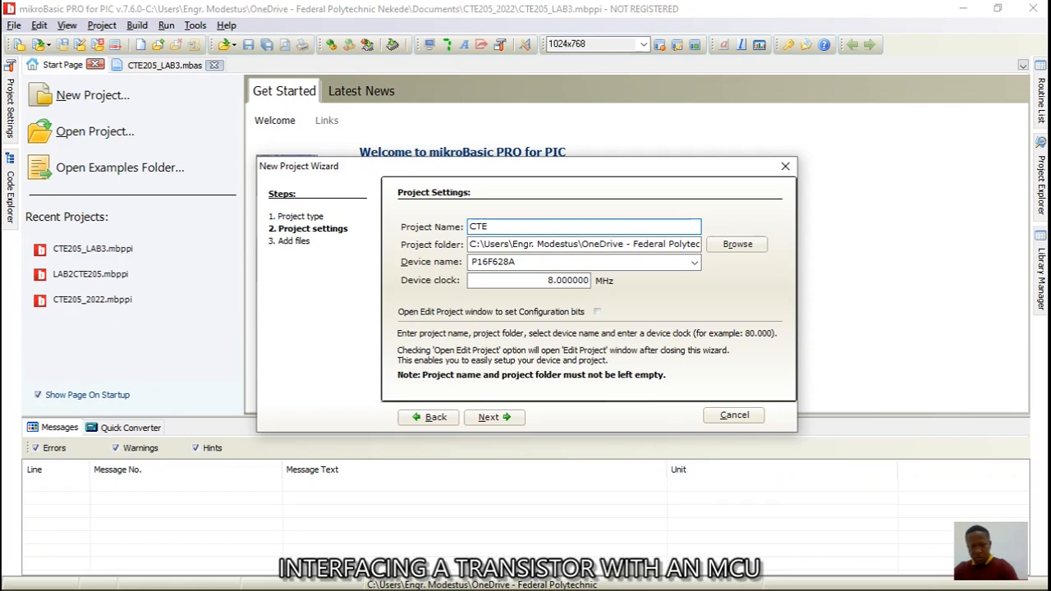
text(205_LAB4)
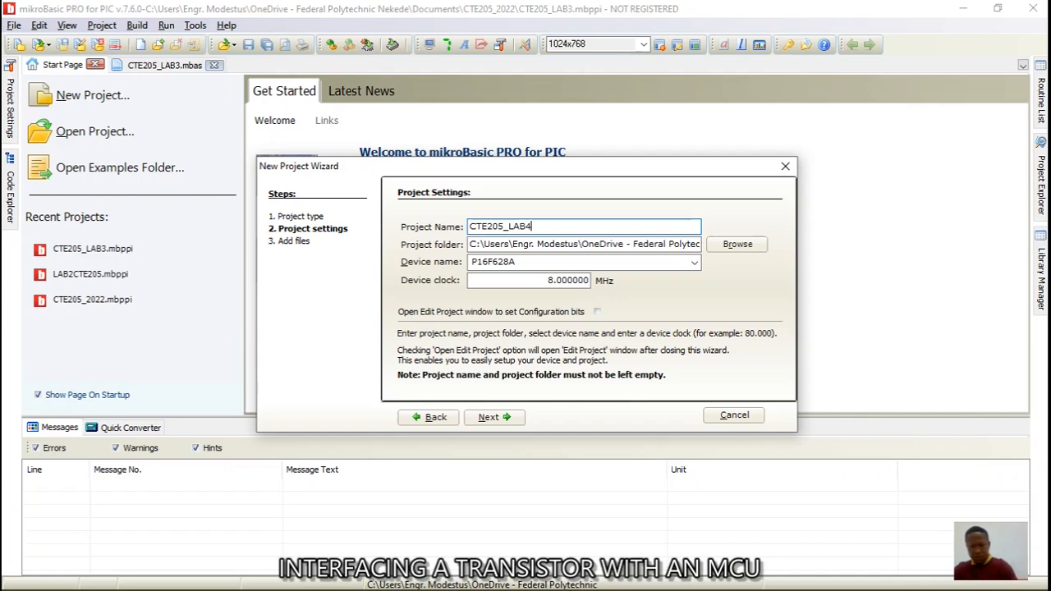
Choose the CTE205_2022 folder inside Documents as the project folder.
click(732, 244)
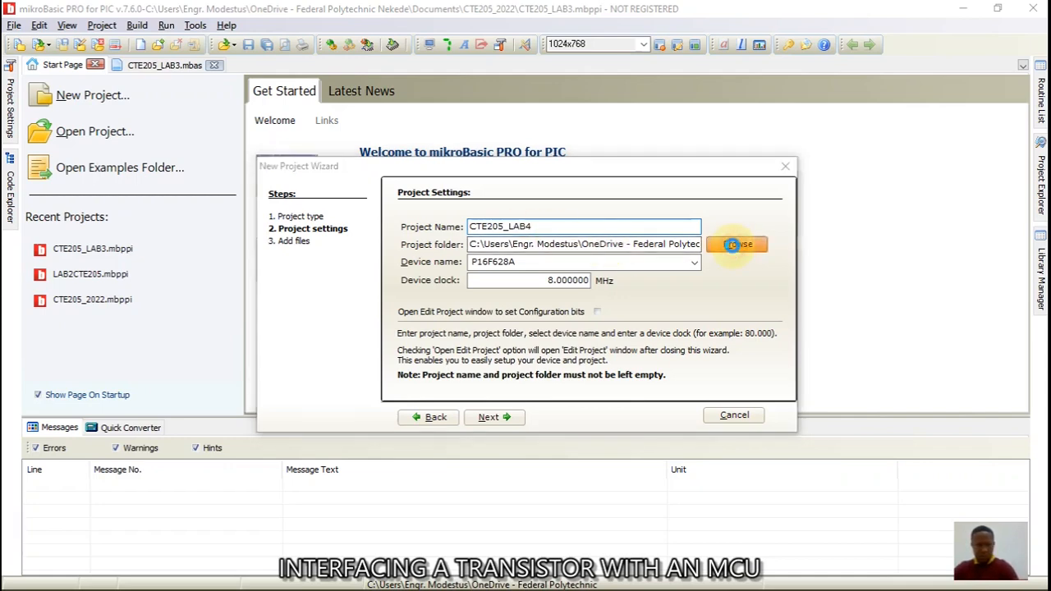
scroll(634, 280, down, 2)
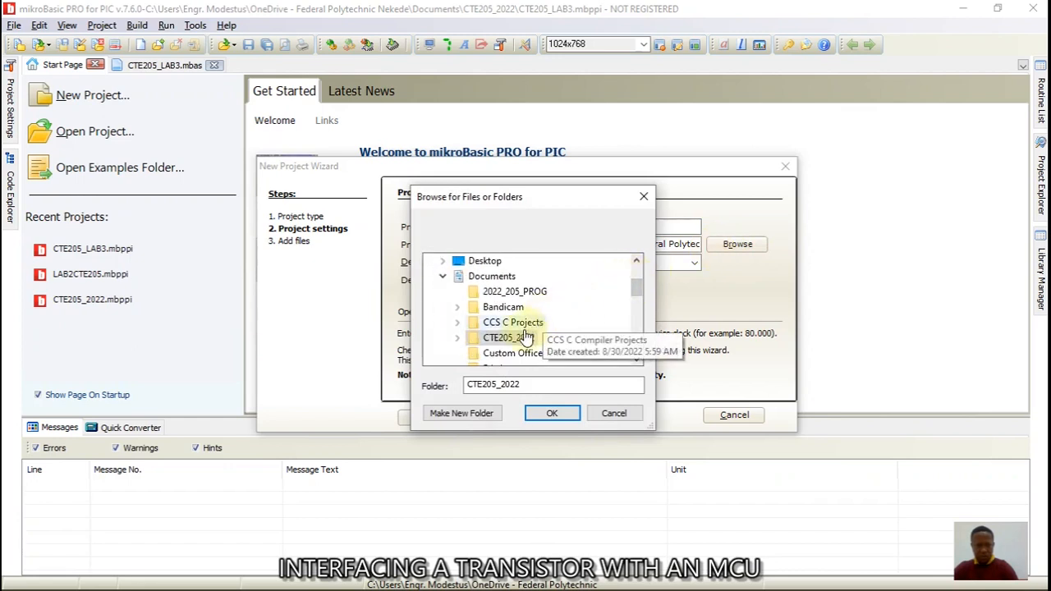
double_click(525, 337)
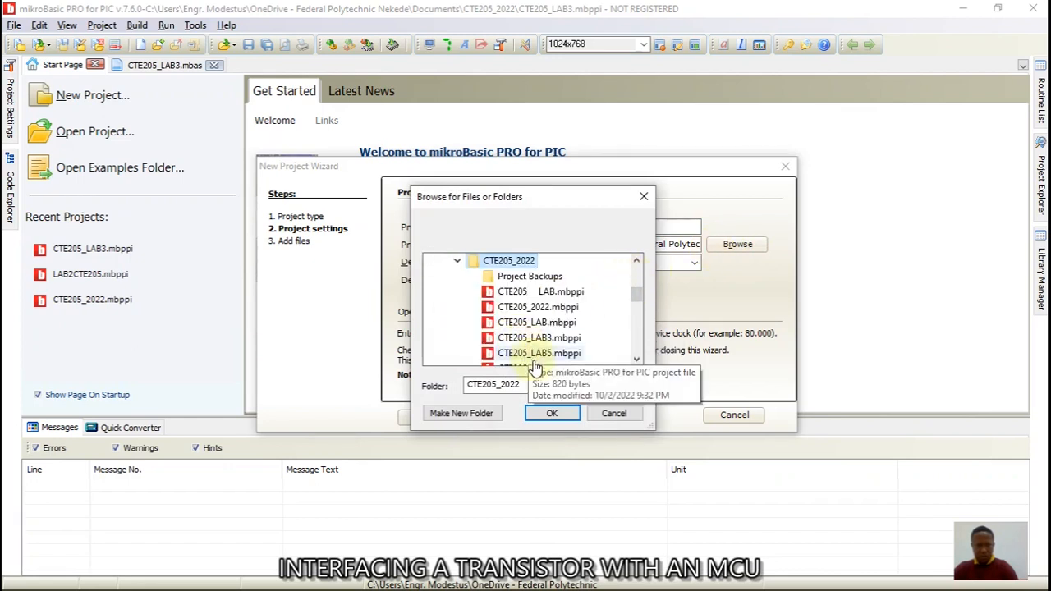
click(552, 413)
Set the device clock to 10 MHz and finish creating the project without adding files.
click(554, 278)
text(10)
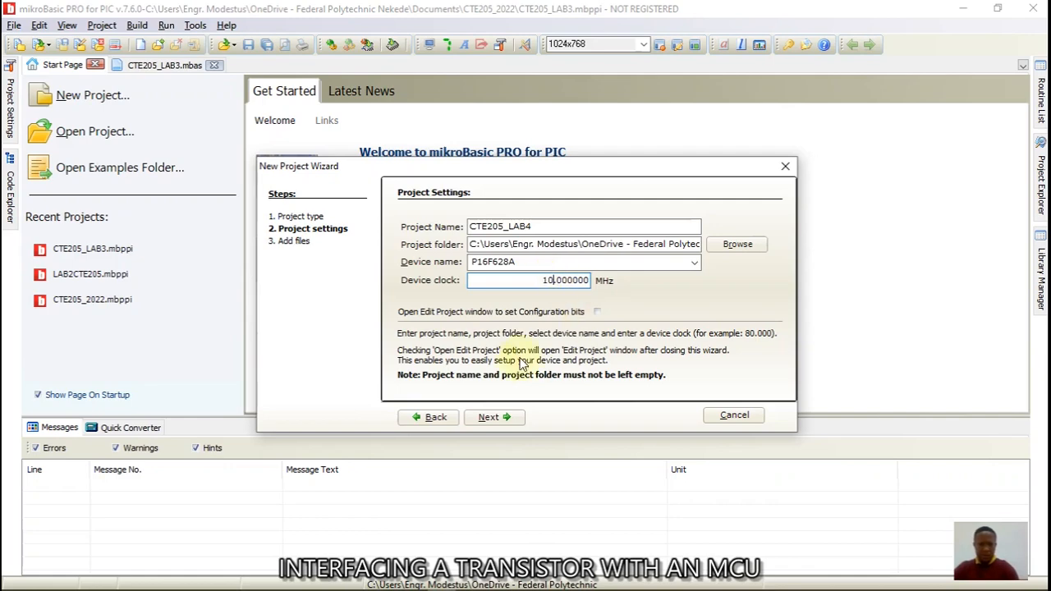
click(487, 420)
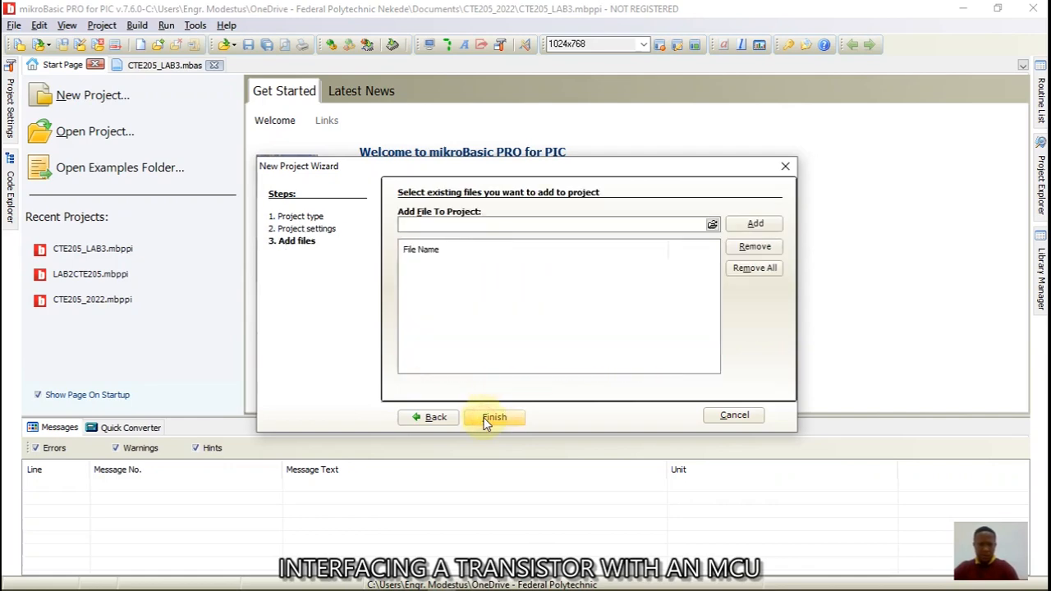
click(491, 419)
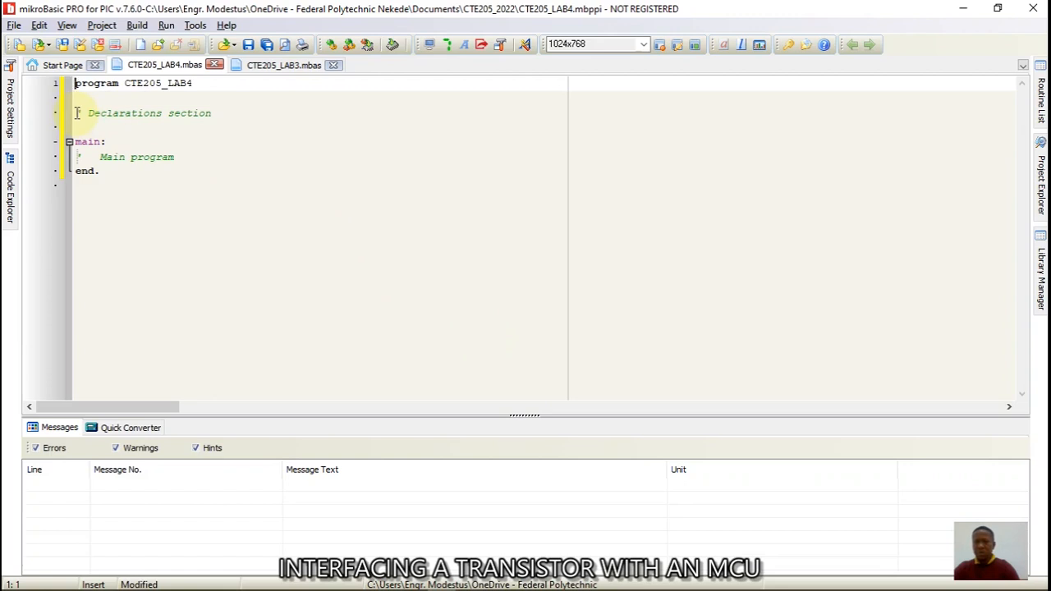
Replace the template code below the program line with the first code block, from program CTE205_2022 to cmcon = 7, copied from the PowerPoint PROGRAM slide.
drag(76, 113, 123, 171)
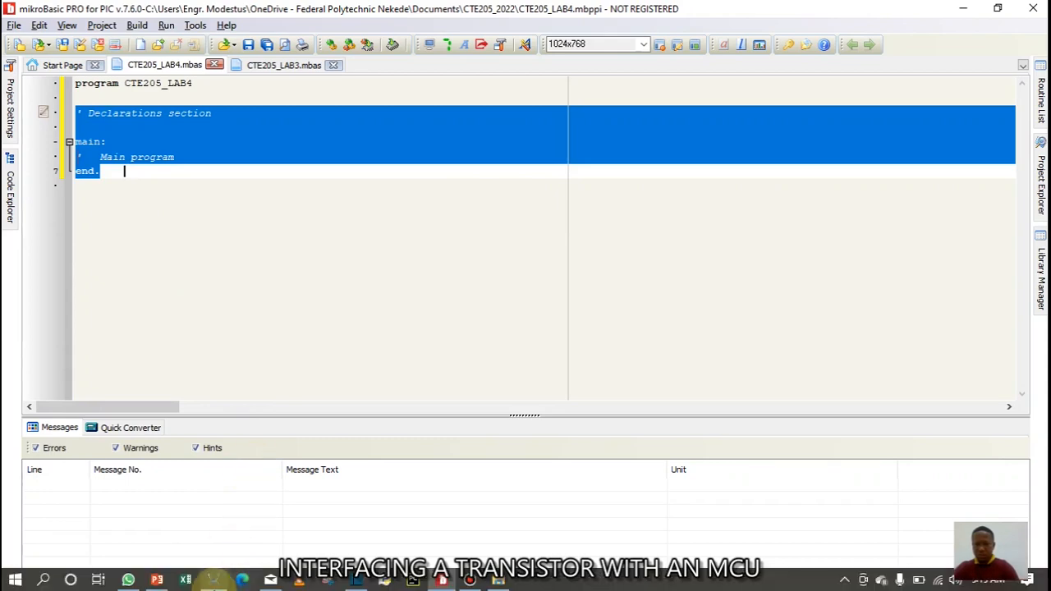
click(157, 580)
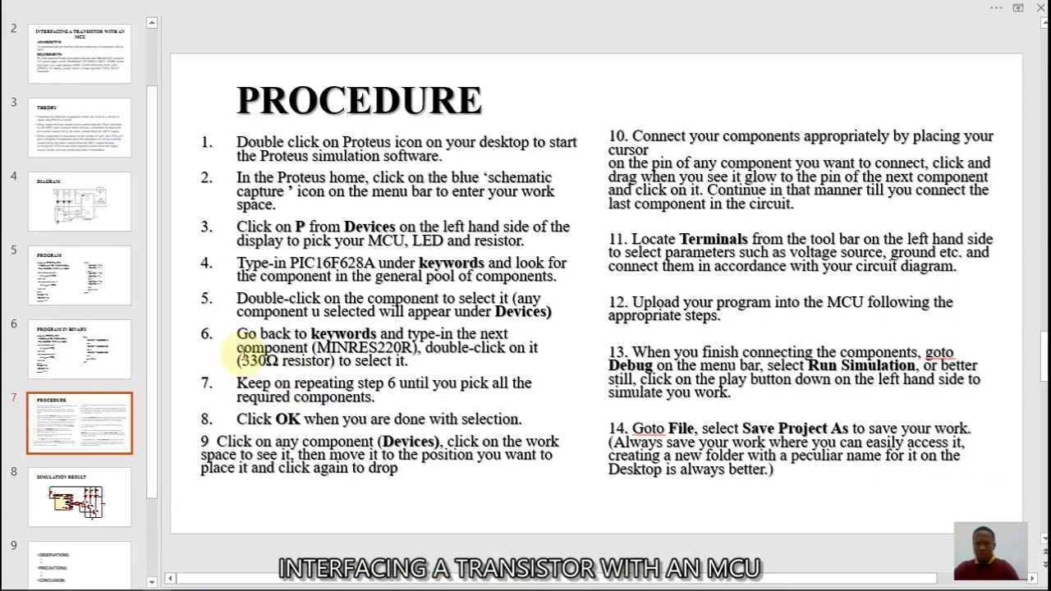
click(109, 275)
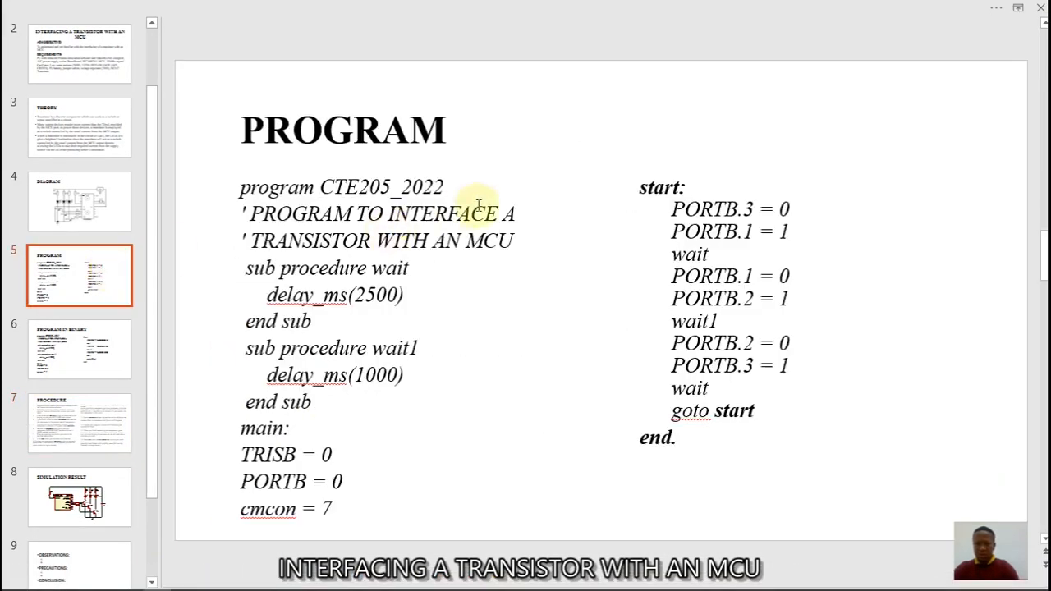
click(365, 424)
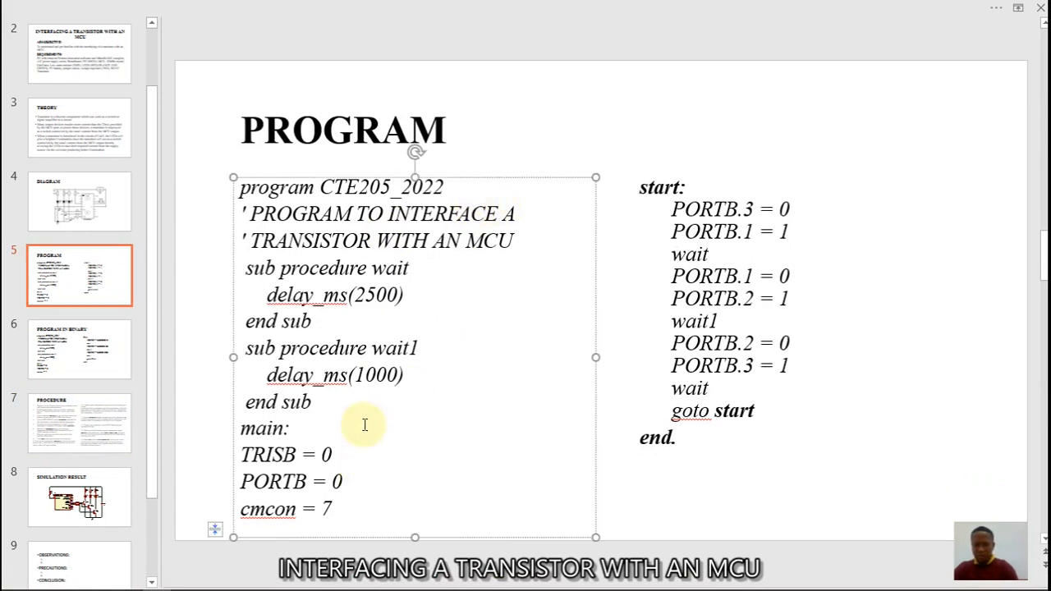
key(ctrl+a)
key(ctrl+c)
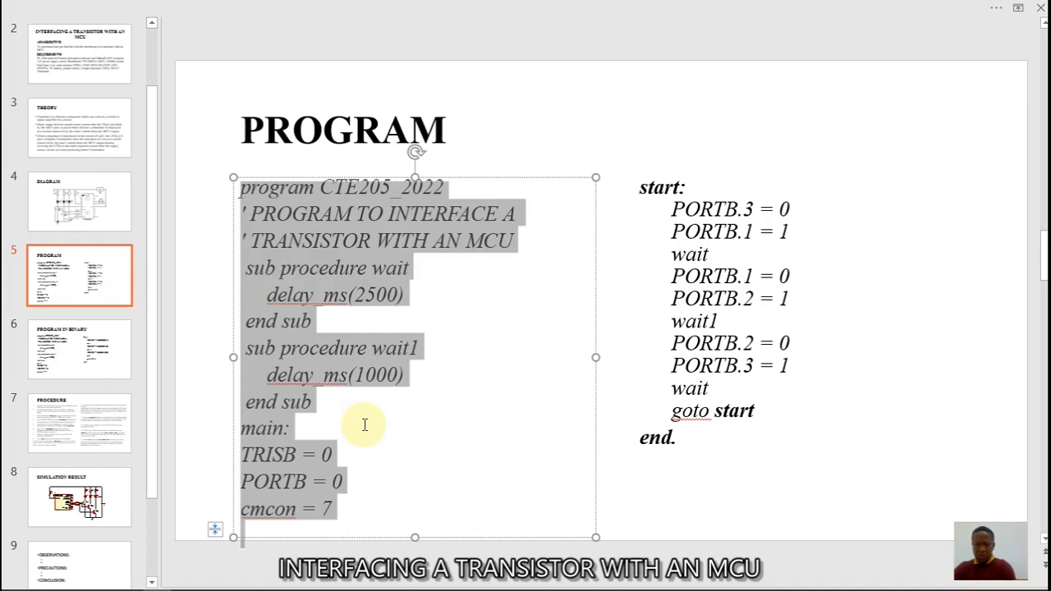
mouse_move(334, 589)
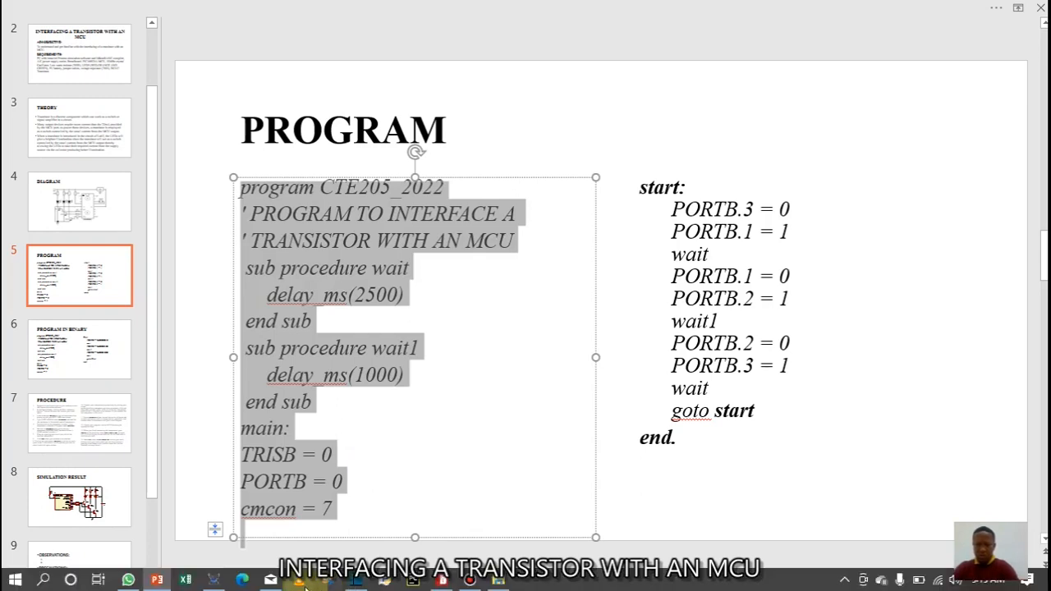
click(438, 581)
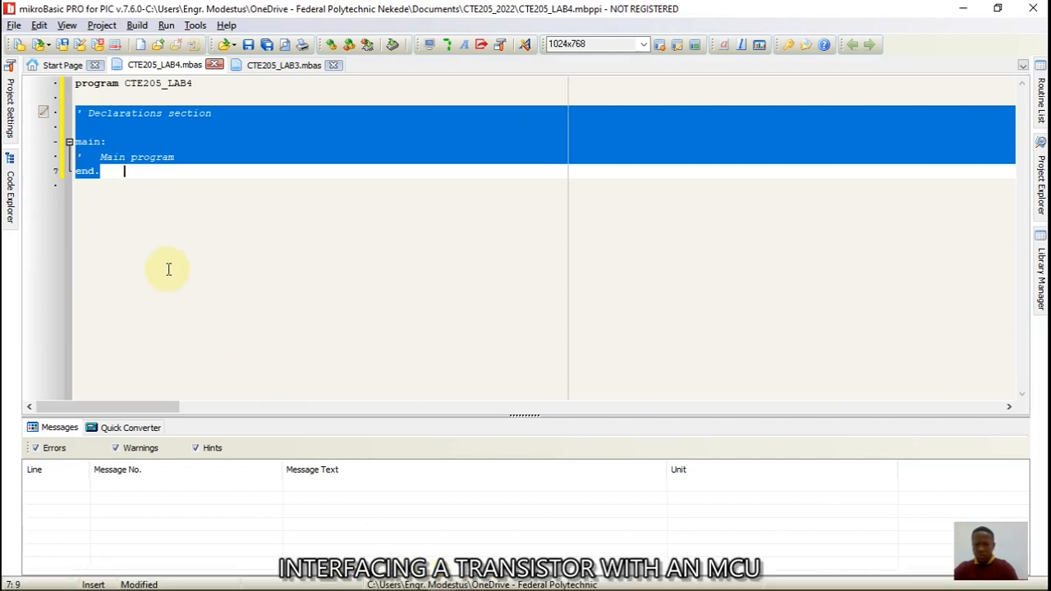
key(ctrl+v)
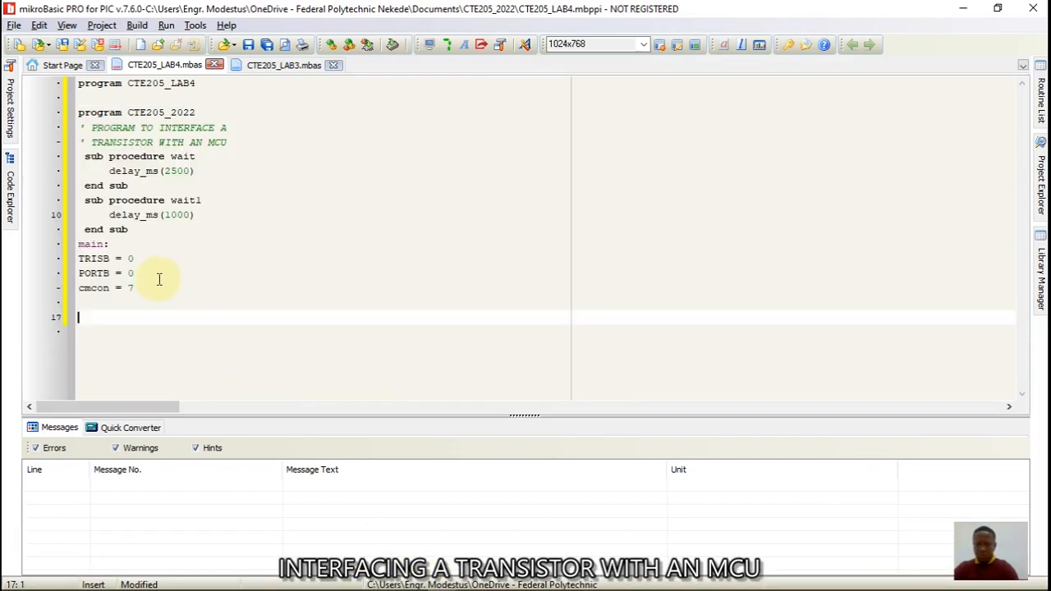
Copy the second code block, from start: to end., from the PowerPoint PROGRAM slide and append it to the mikroBasic program.
mouse_move(296, 588)
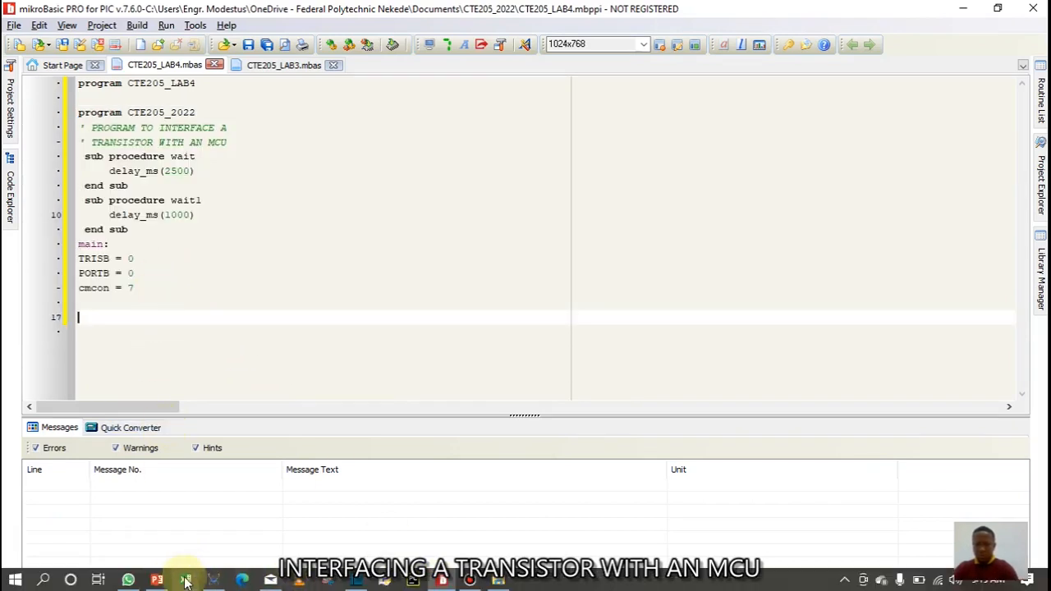
click(157, 580)
click(661, 412)
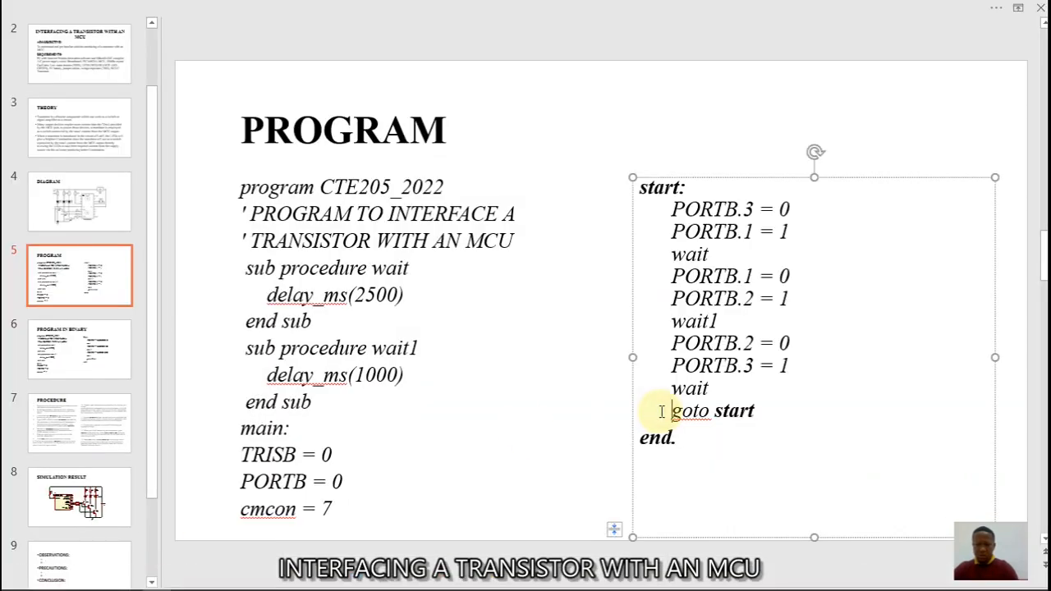
key(ctrl+a)
key(ctrl+c)
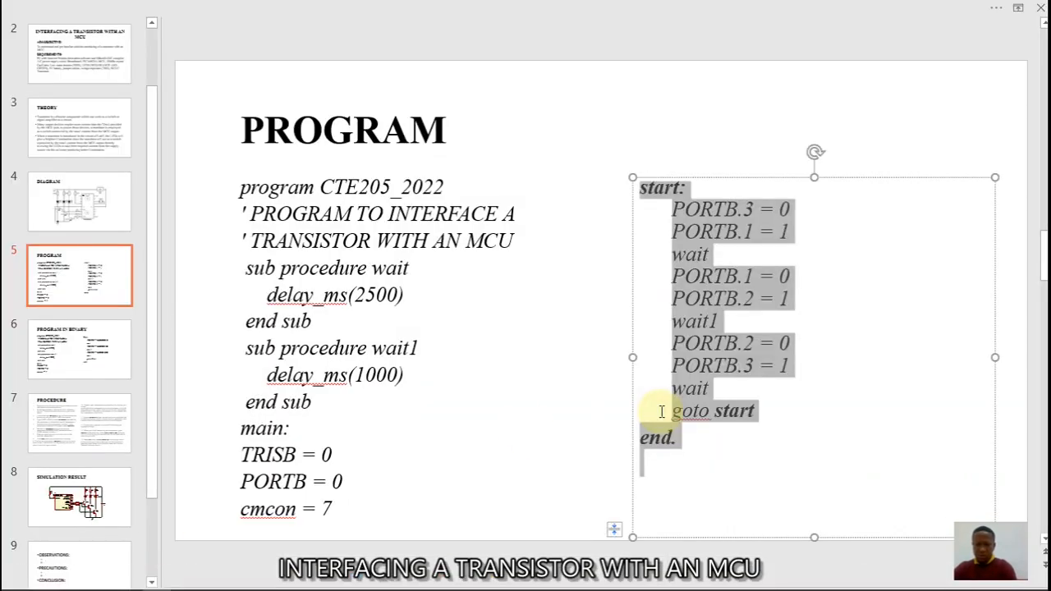
mouse_move(410, 588)
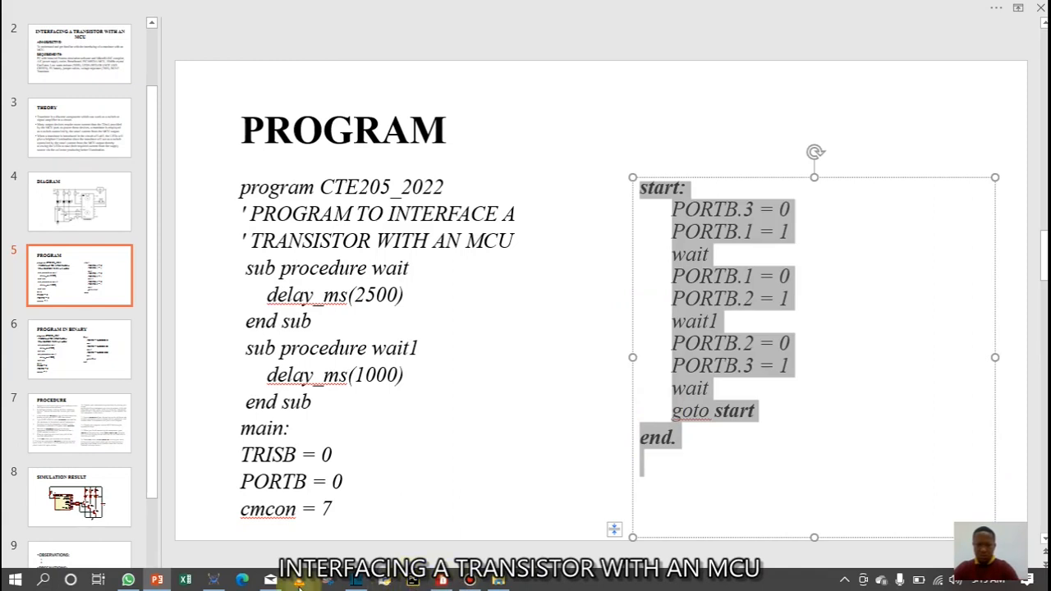
click(441, 581)
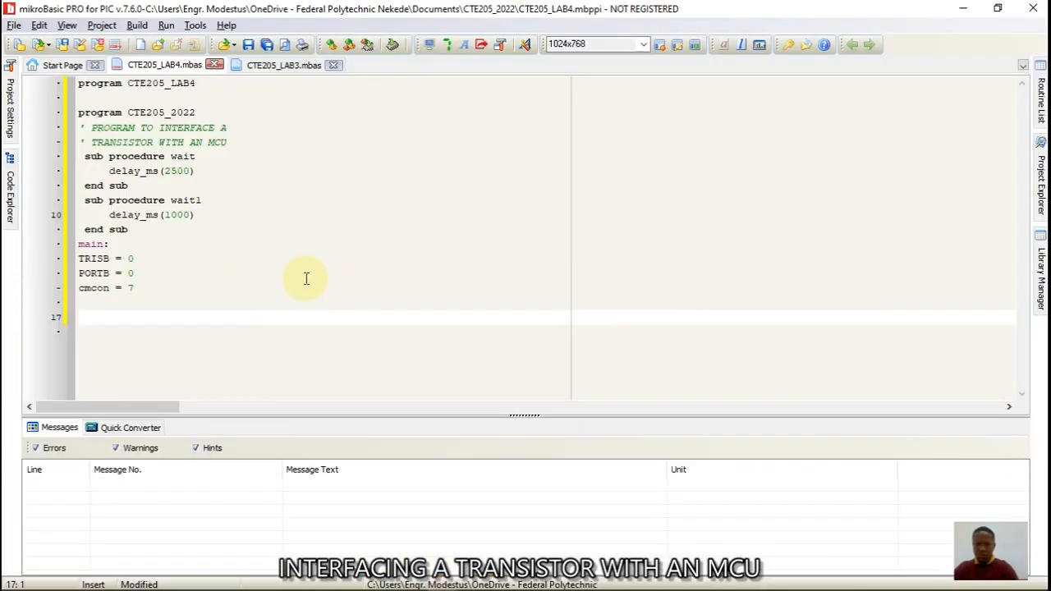
key(ctrl+v)
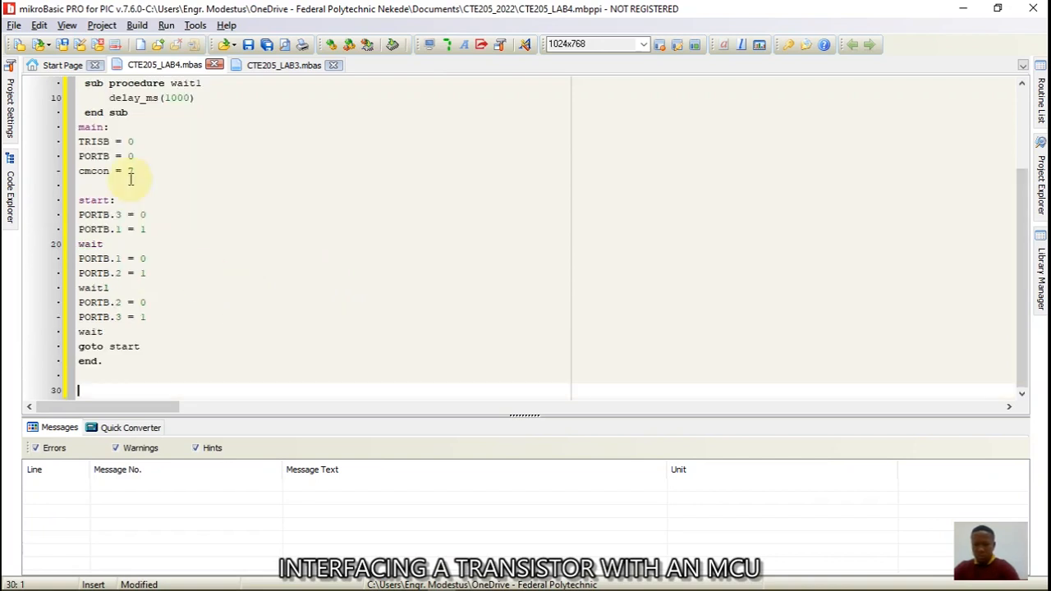
Remove the blank line above the start label and the duplicate program CTE205_2022 line with the empty line above it.
click(82, 185)
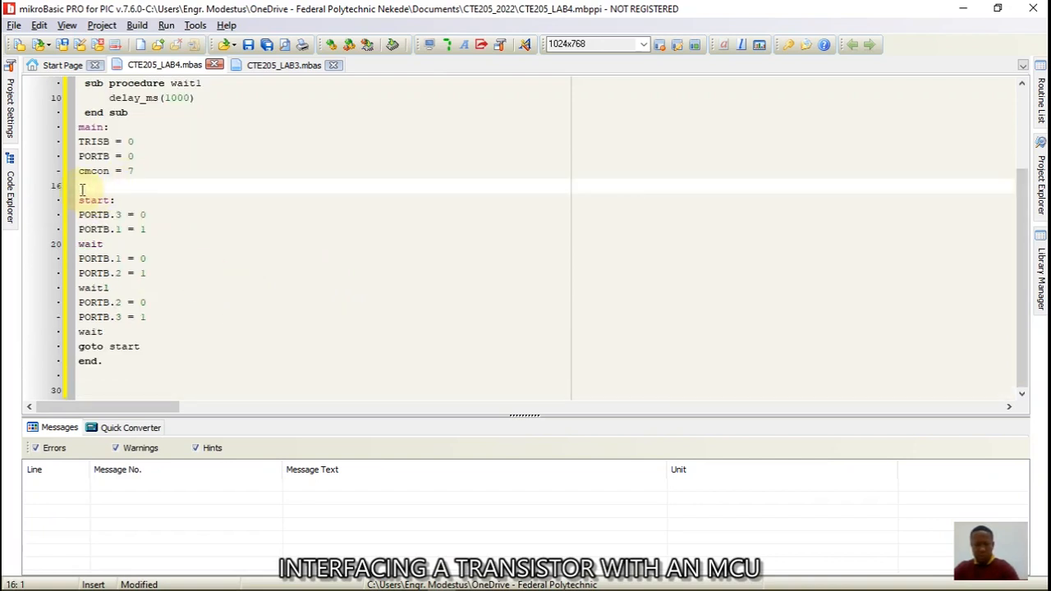
key(BackSpace)
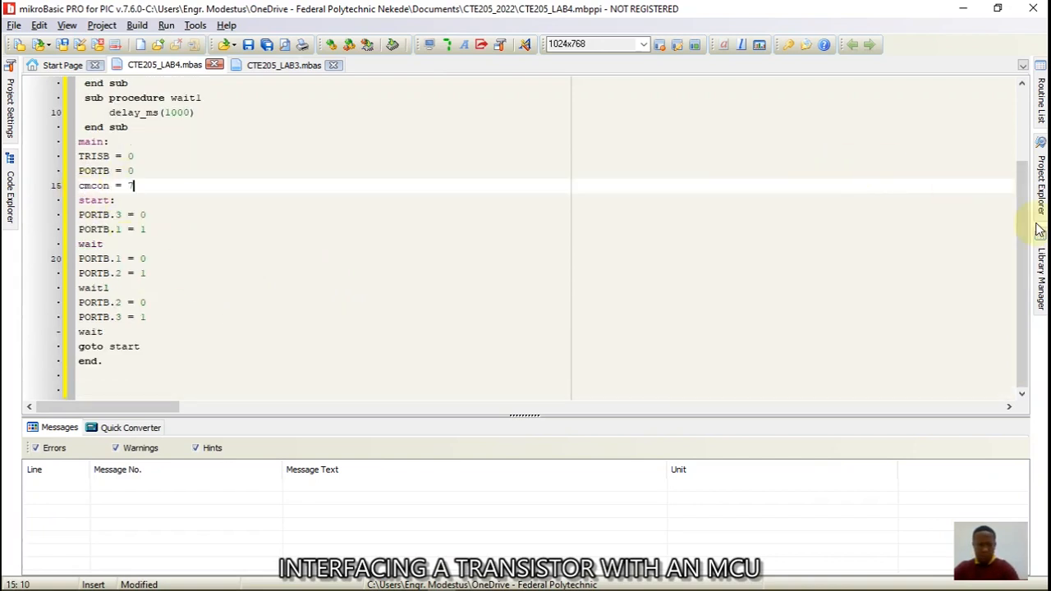
click(1022, 255)
drag(1022, 255, 1015, 182)
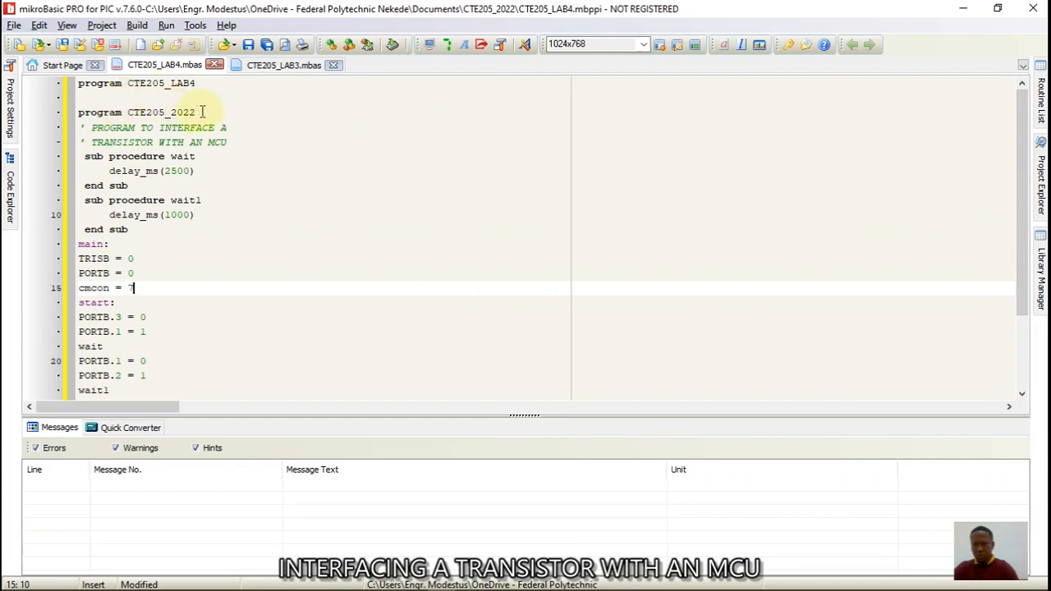
drag(202, 111, 104, 99)
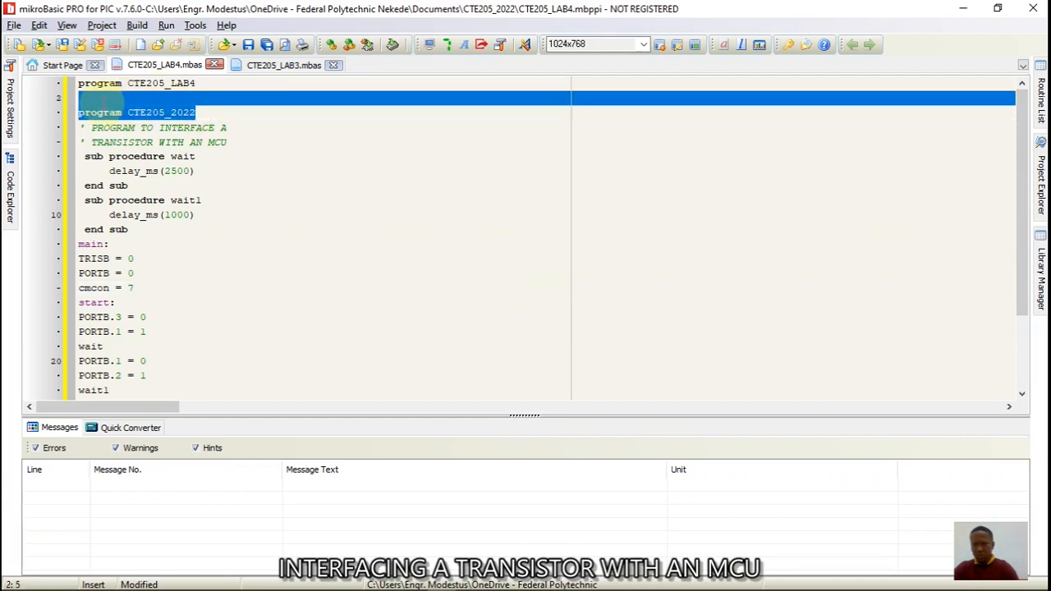
key(Delete)
key(BackSpace)
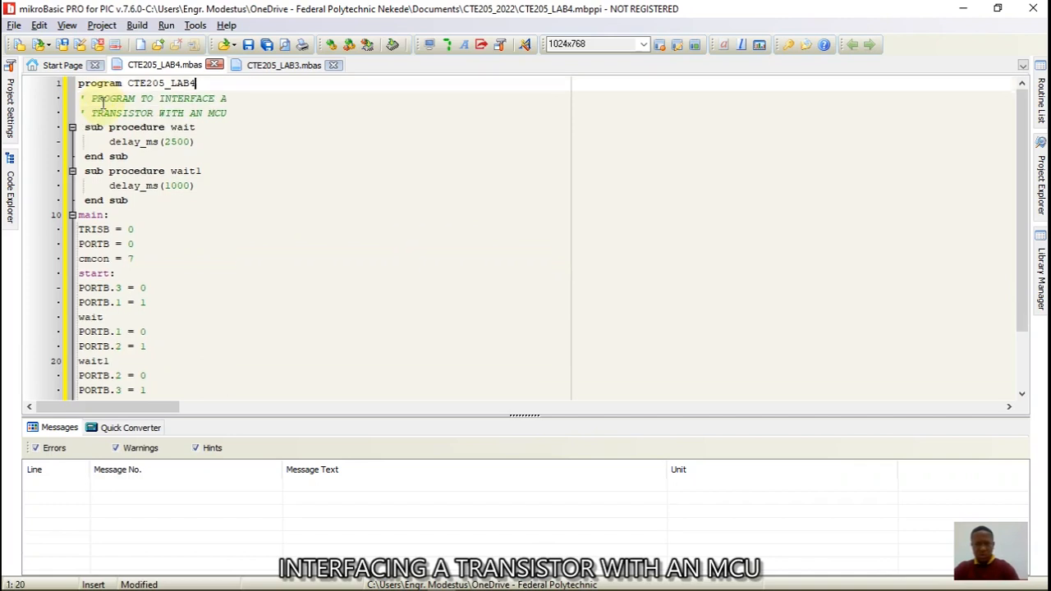
Save the source file as CTE205_LAB4 in the CTE205_2022 folder and build the project.
click(251, 46)
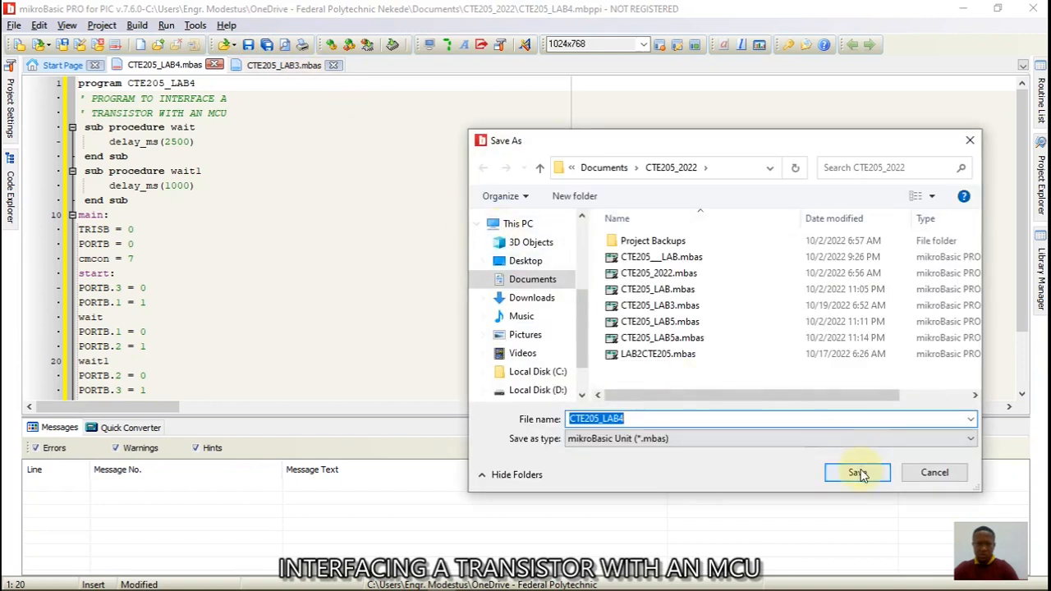
click(858, 473)
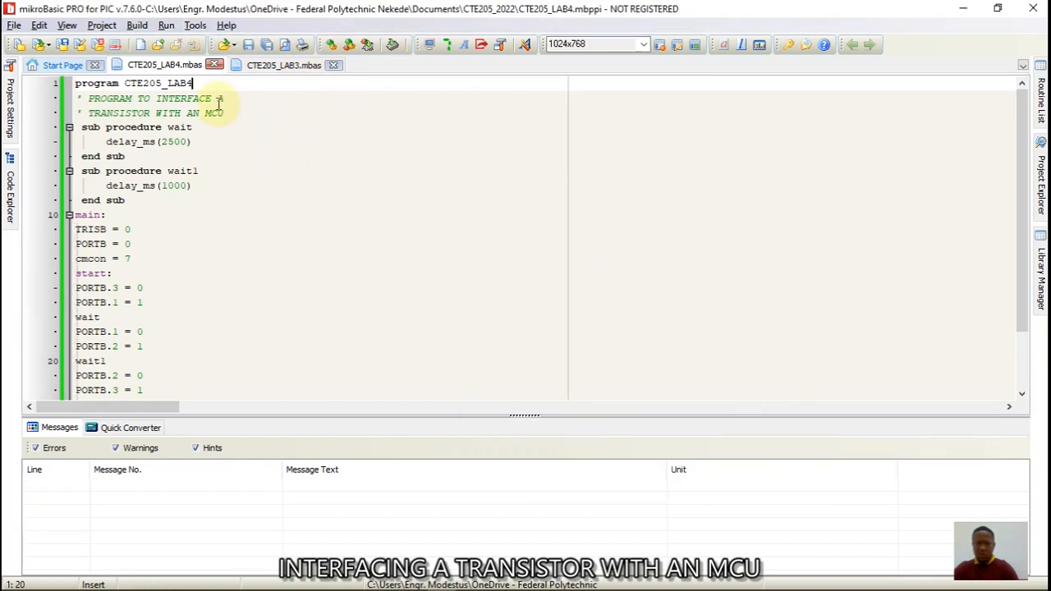
click(332, 47)
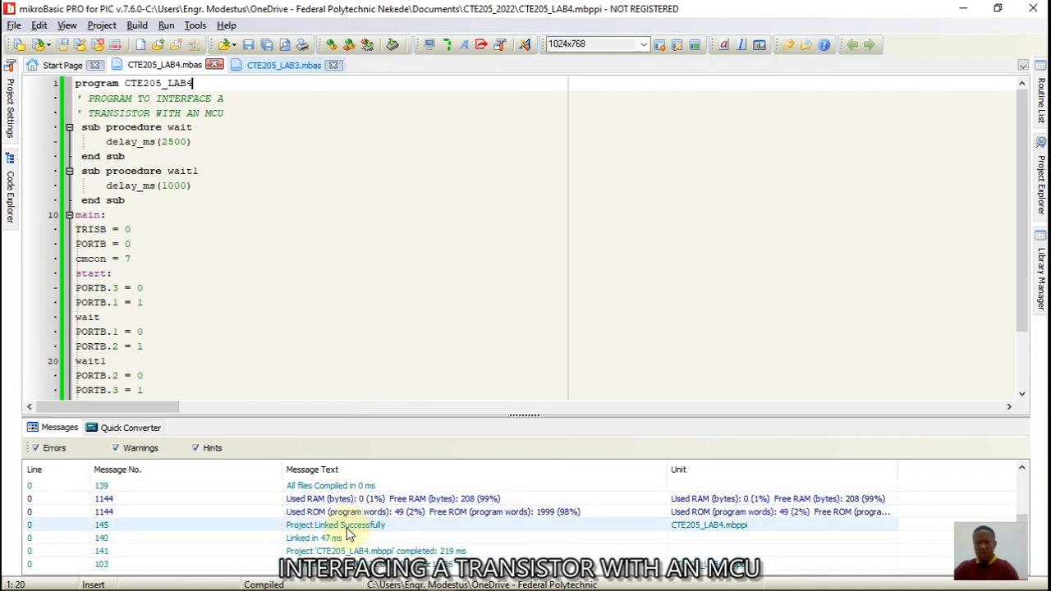
Switch to Proteus and load CTE205_LAB4.hex from the CTE205_2022 folder in Documents as the program file of microcontroller U1.
mouse_move(394, 589)
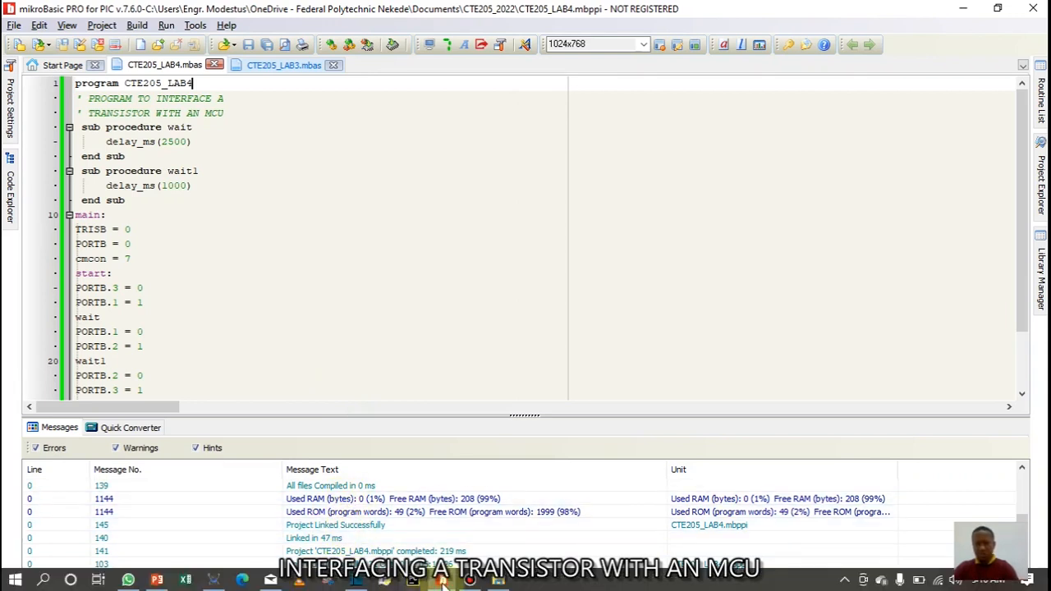
click(216, 579)
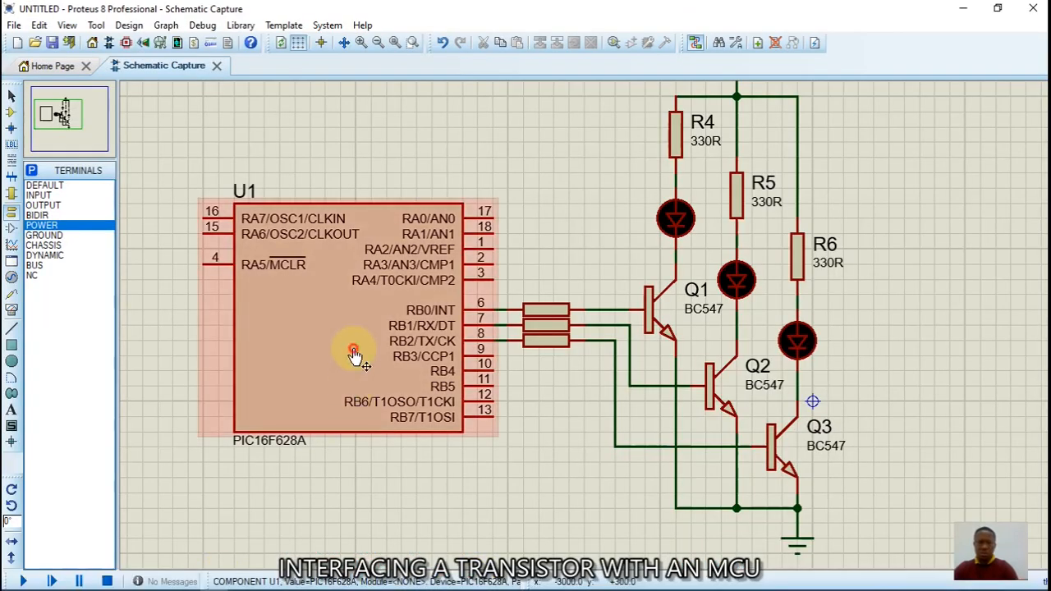
click(356, 343)
click(356, 343)
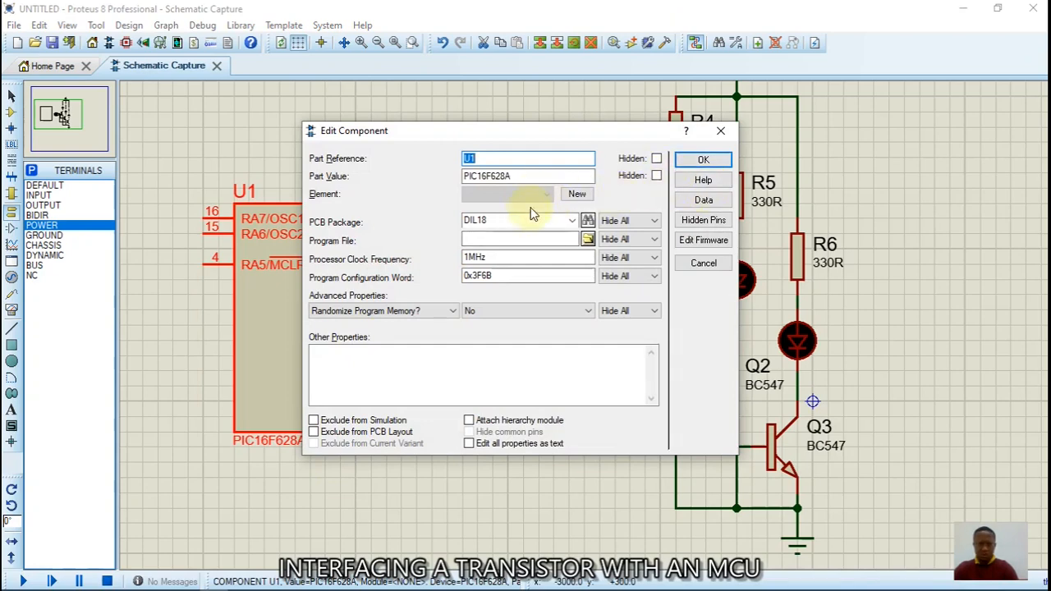
click(588, 239)
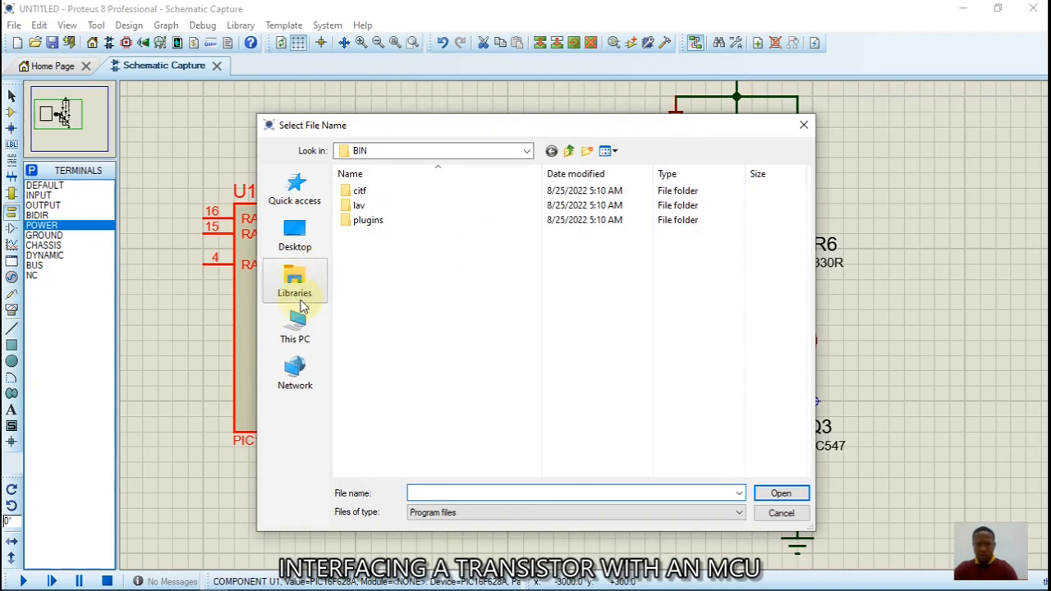
click(297, 283)
click(567, 195)
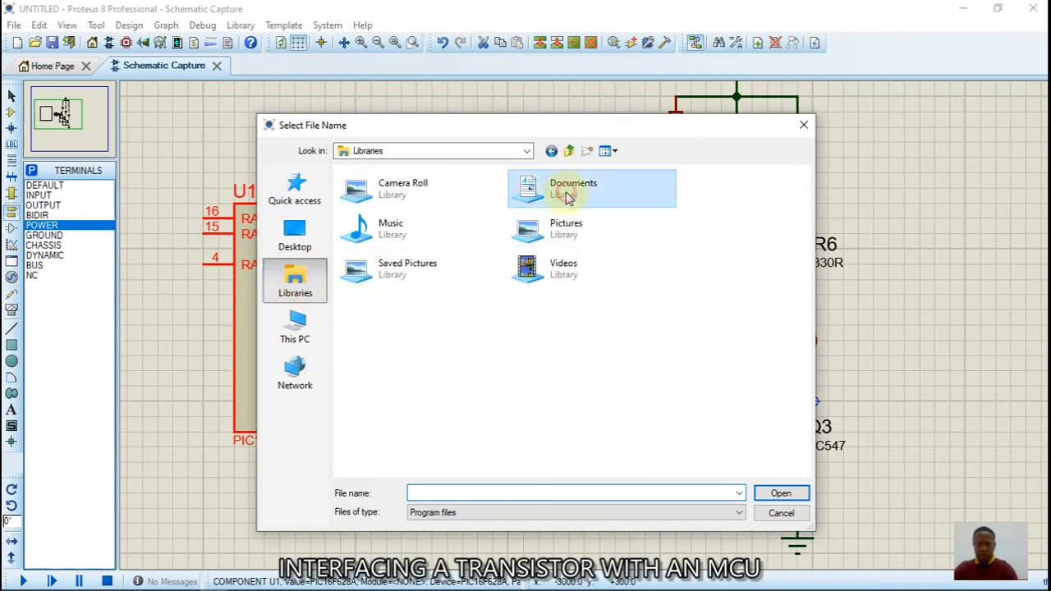
double_click(566, 195)
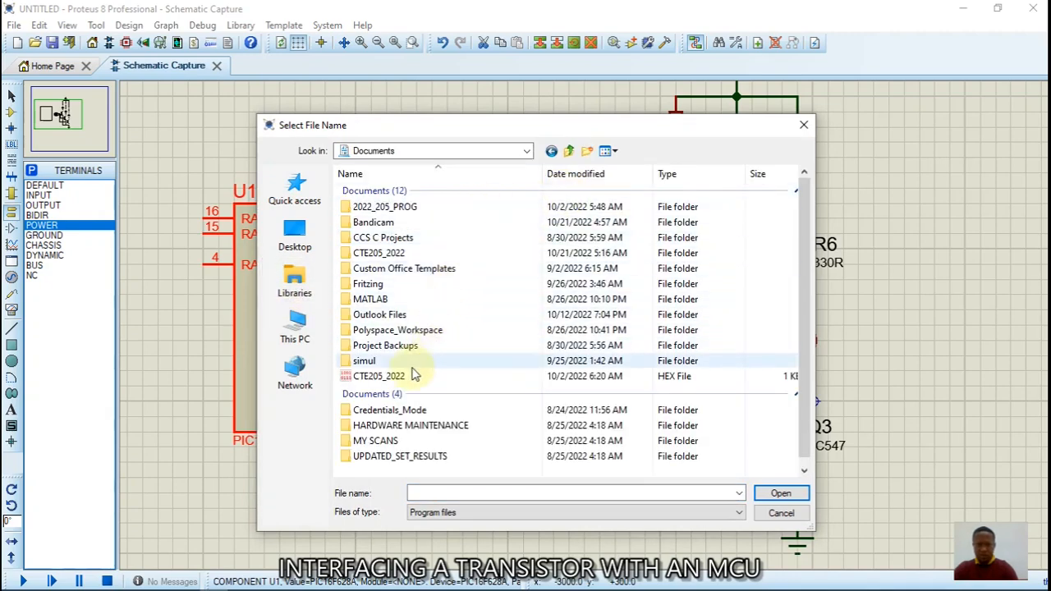
double_click(378, 253)
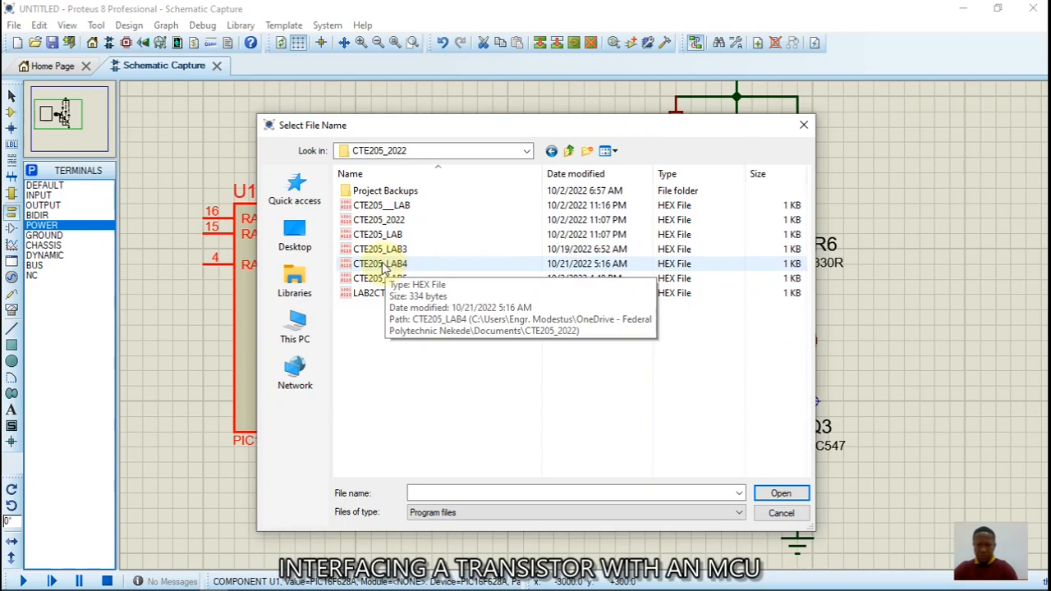
click(381, 267)
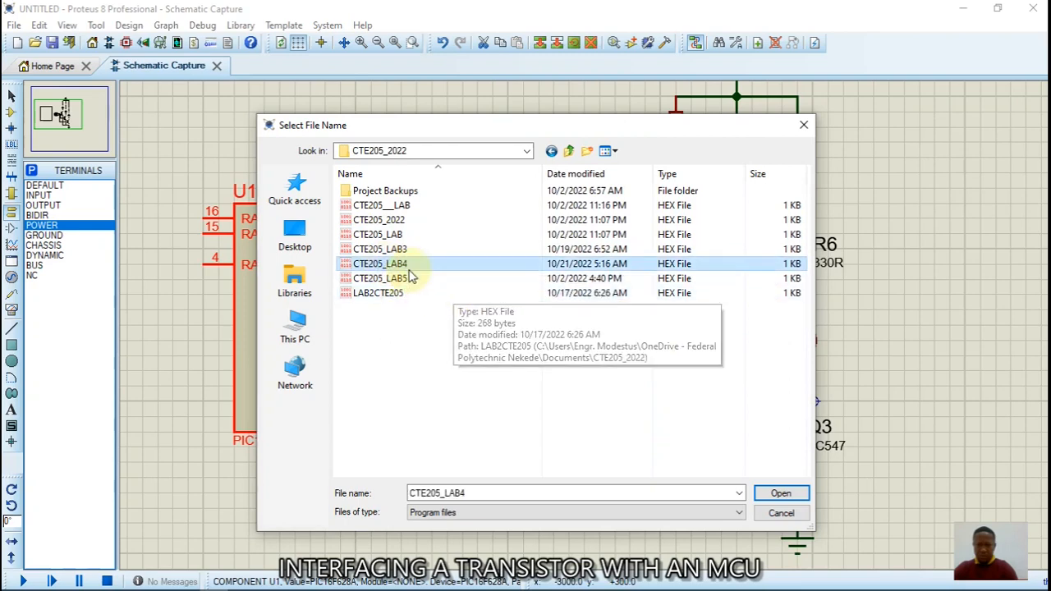
click(780, 493)
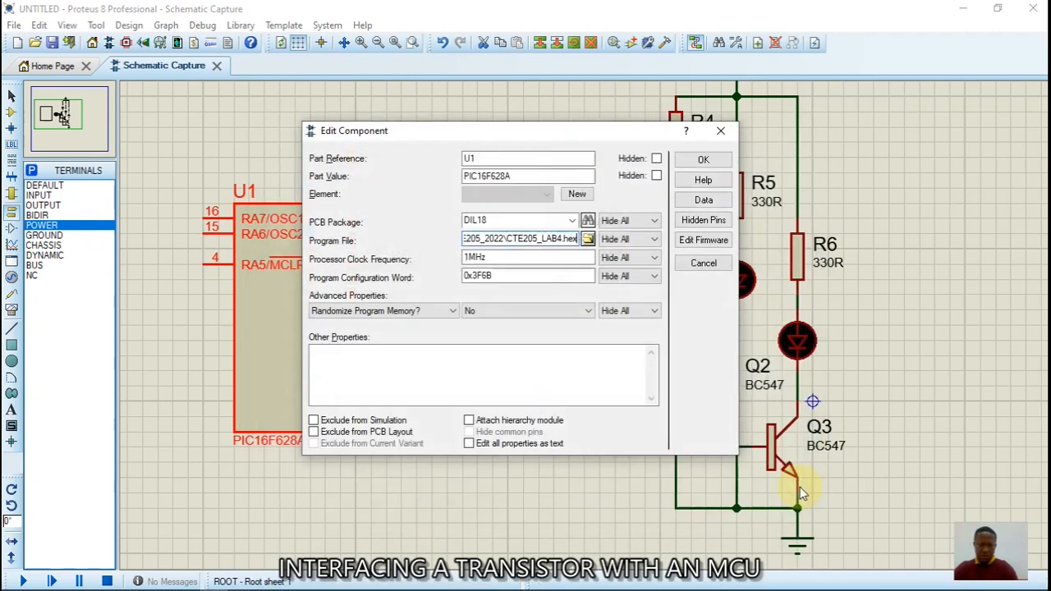
Set U1's processor clock frequency to 10MHz and accept the component settings.
click(465, 257)
text(0)
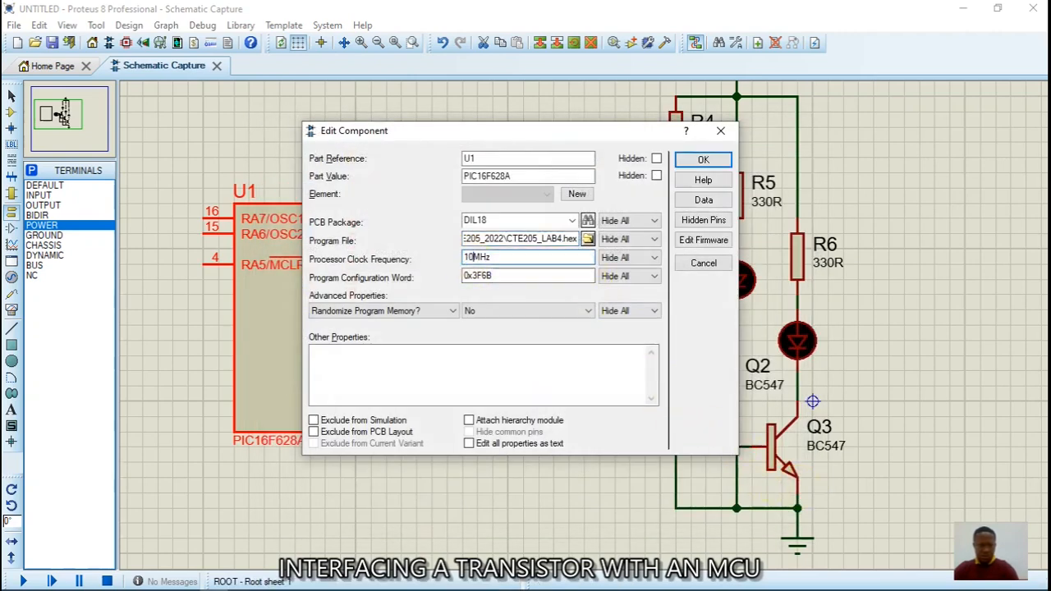
click(704, 161)
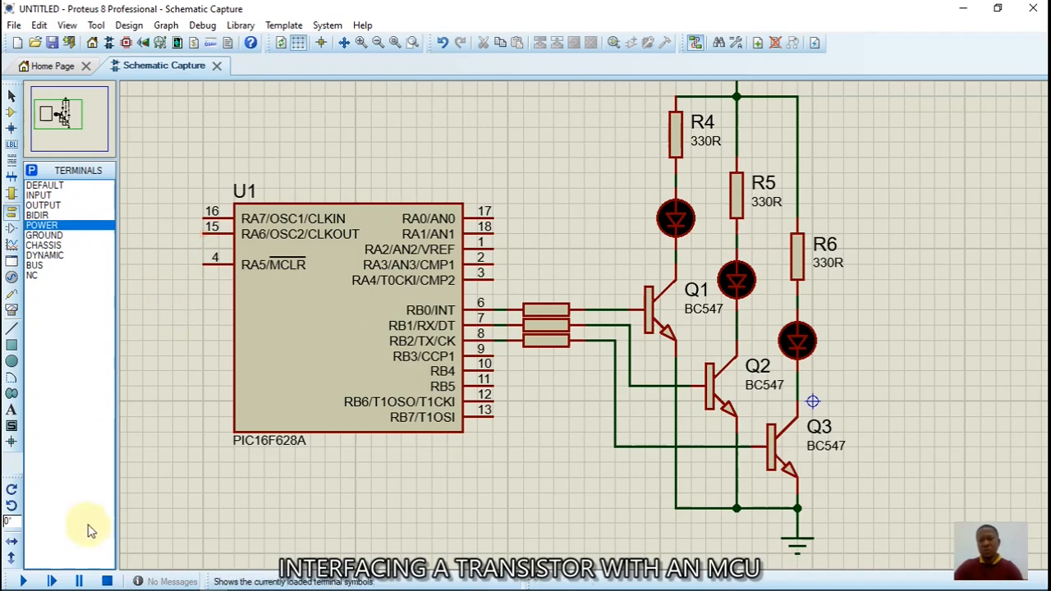
Run the circuit simulation to check the LED switching sequence, and stop it.
click(23, 581)
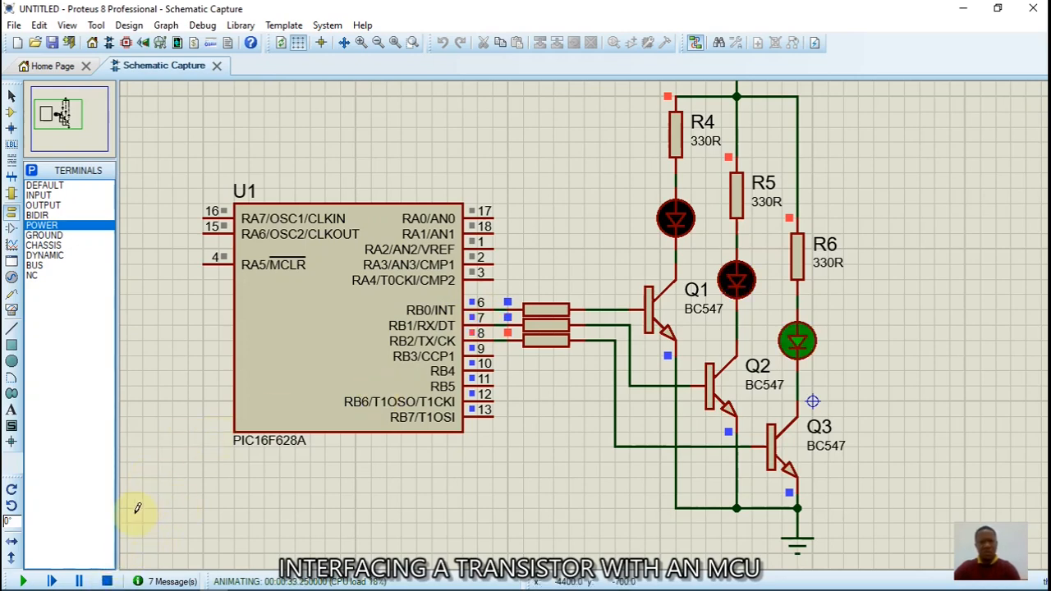
click(108, 581)
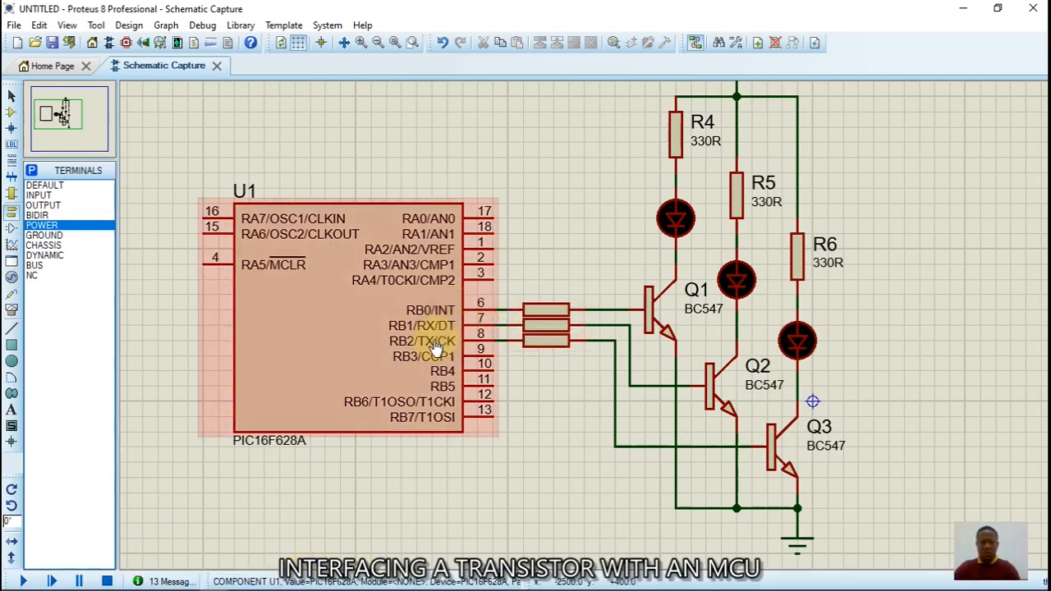
Switch to mikroBasic and change the two port lines before the first wait to PORTB.2 = 0 and PORTB.0 = 1.
mouse_move(248, 581)
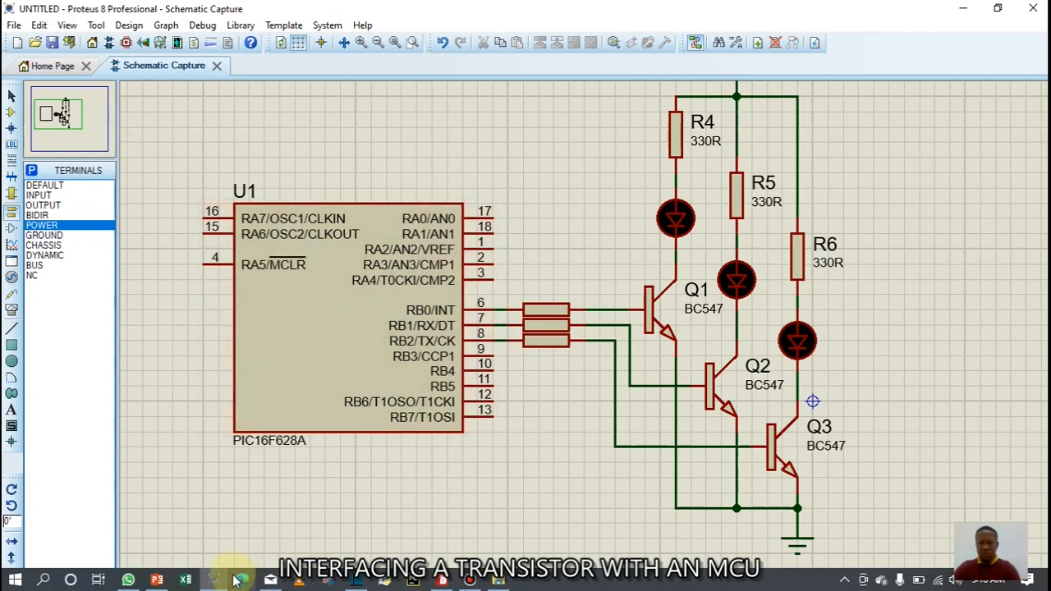
click(441, 580)
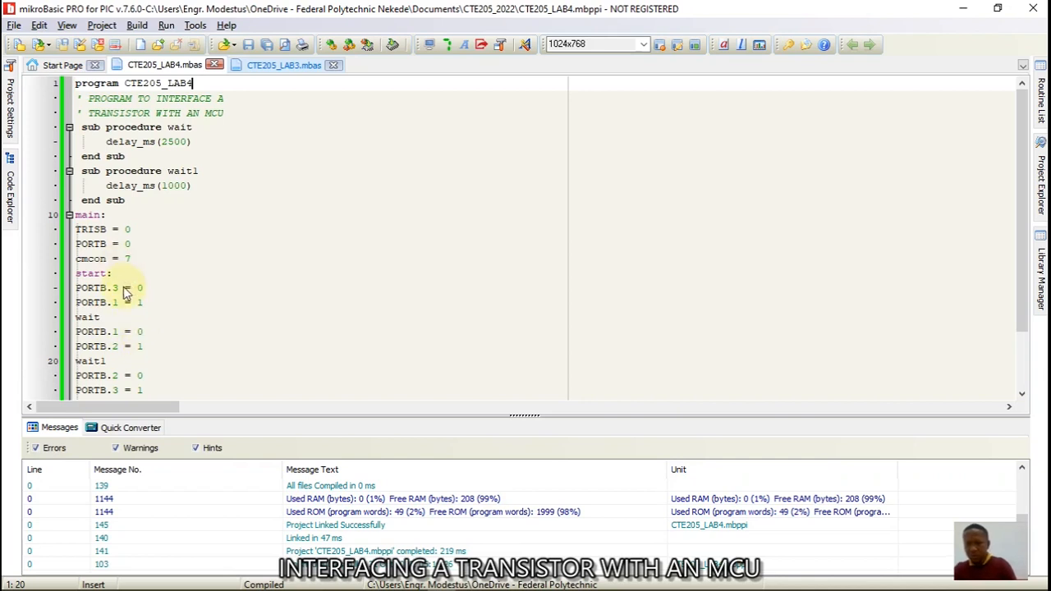
click(119, 290)
key(BackSpace)
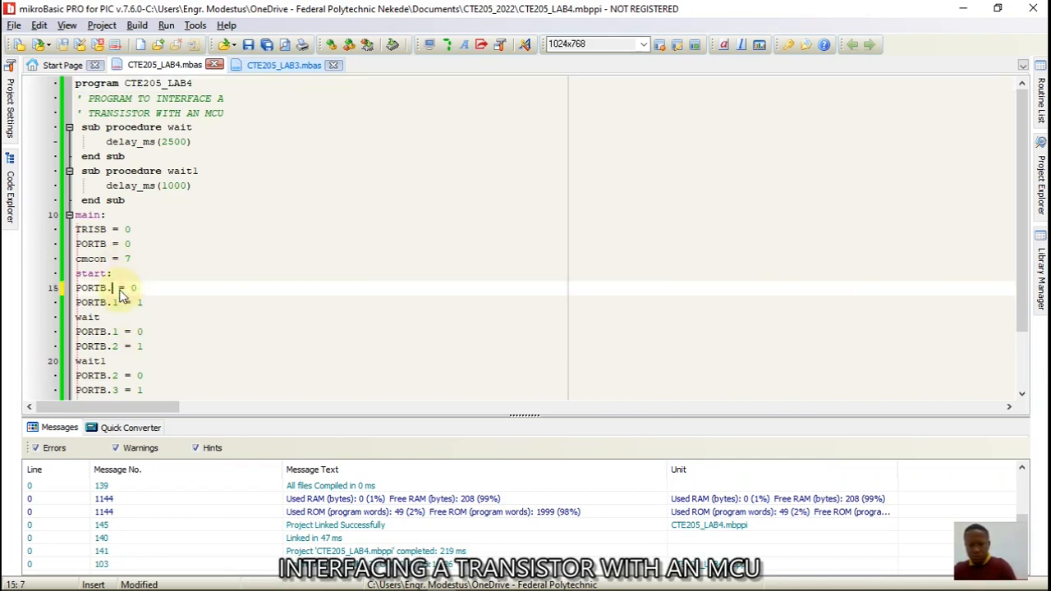
text(2)
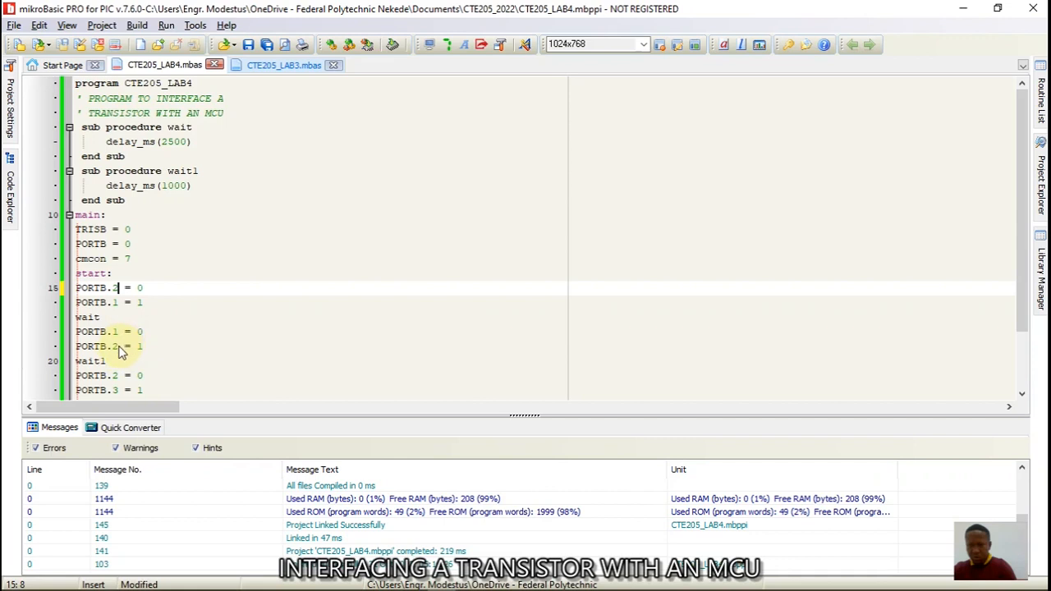
click(119, 305)
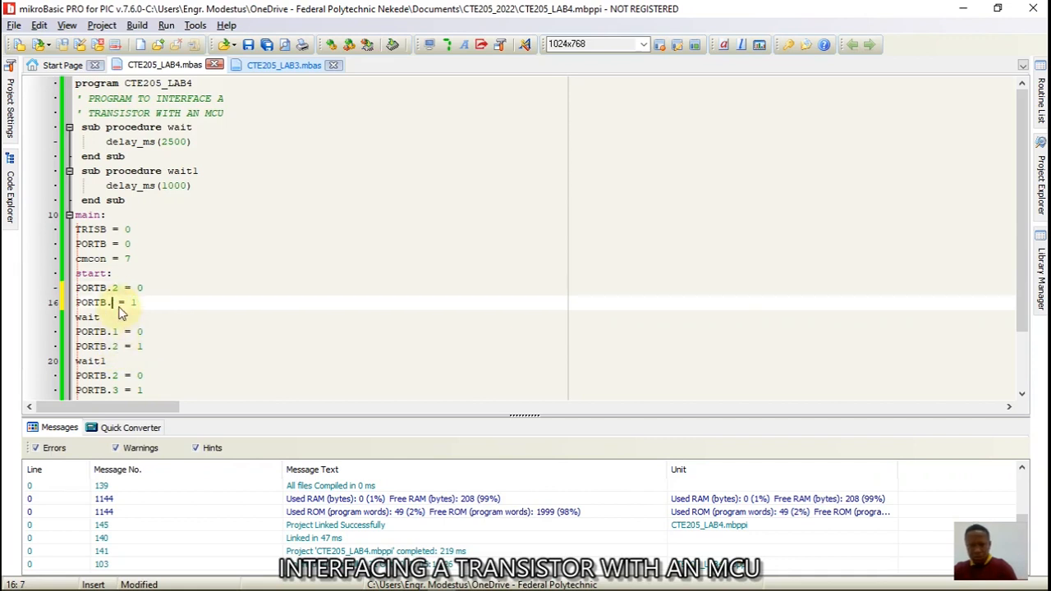
Change the two port lines between wait and wait1 to PORTB.0 = 0 and PORTB.1 = 1.
click(119, 333)
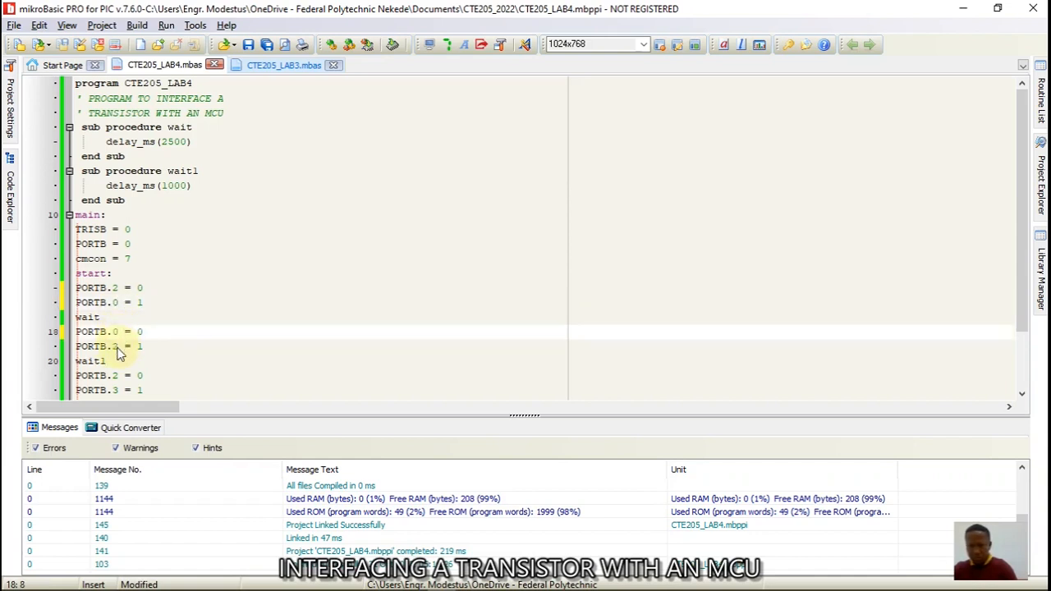
click(117, 348)
text(1)
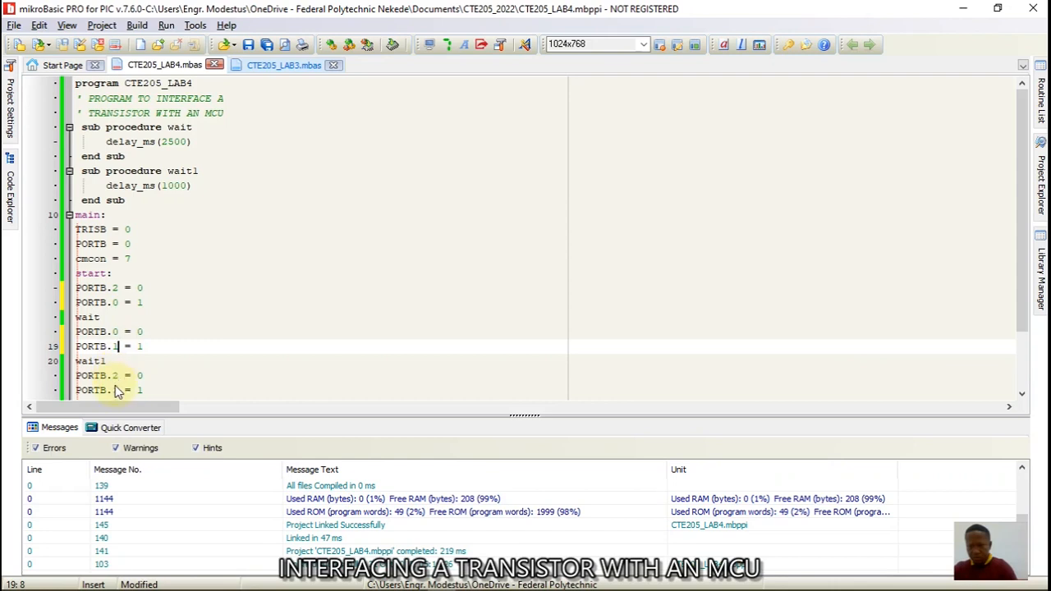
Change the two port lines after wait1 to PORTB.1 = 0 and PORTB.2 = 1.
click(117, 377)
key(BackSpace)
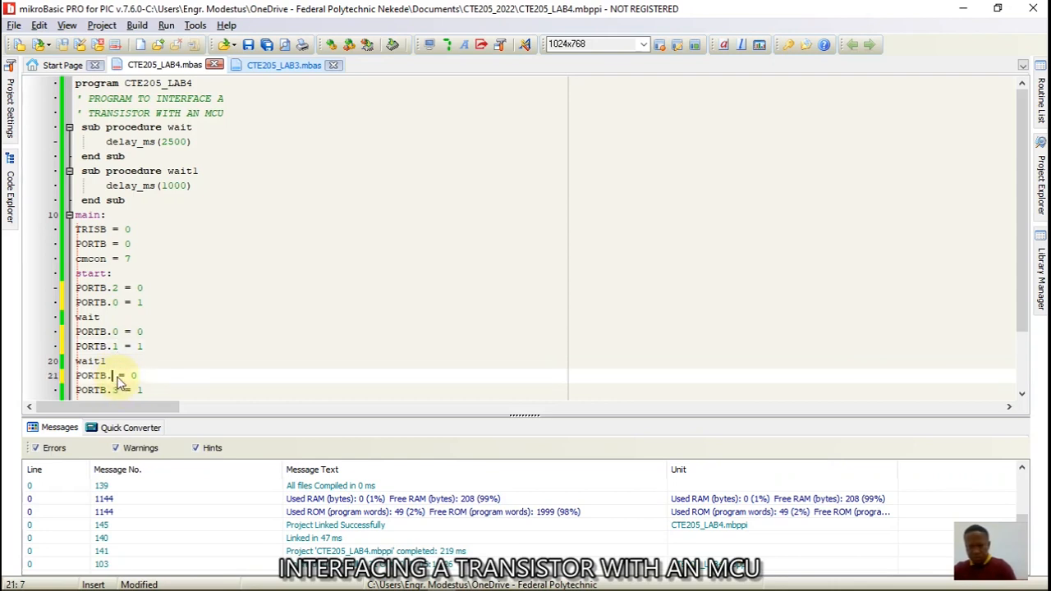
text(1)
click(117, 392)
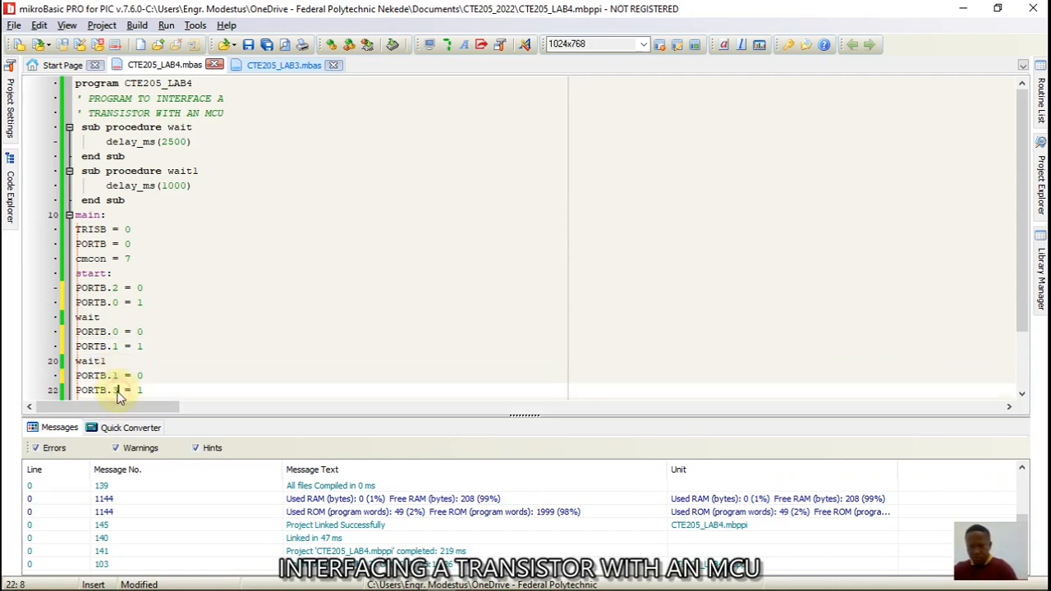
key(BackSpace)
key(Down)
key(Down)
key(Down)
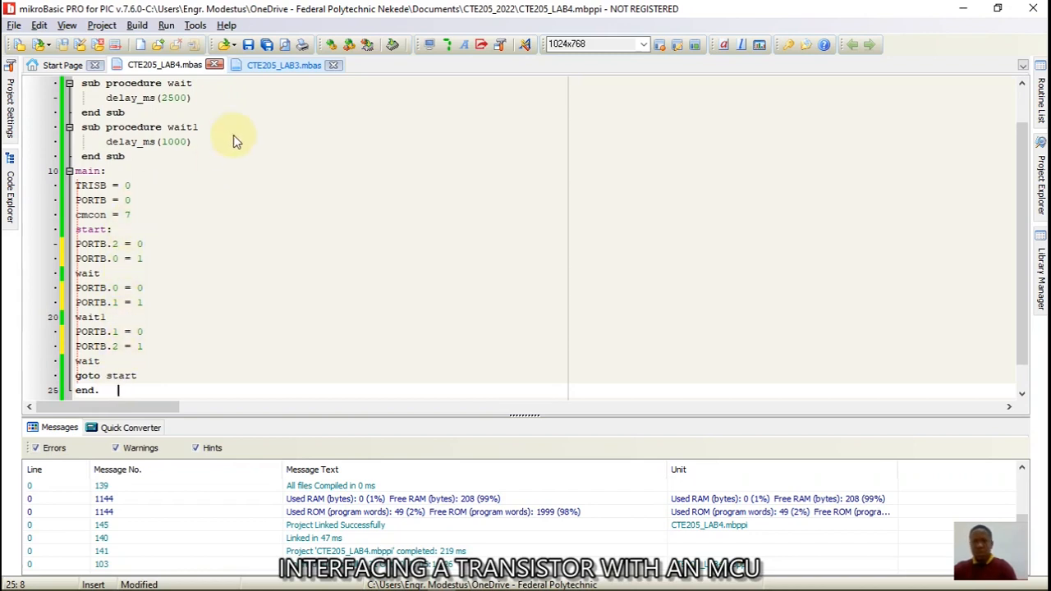
Save the edited CTE205_LAB4 source file and rebuild the project.
click(254, 44)
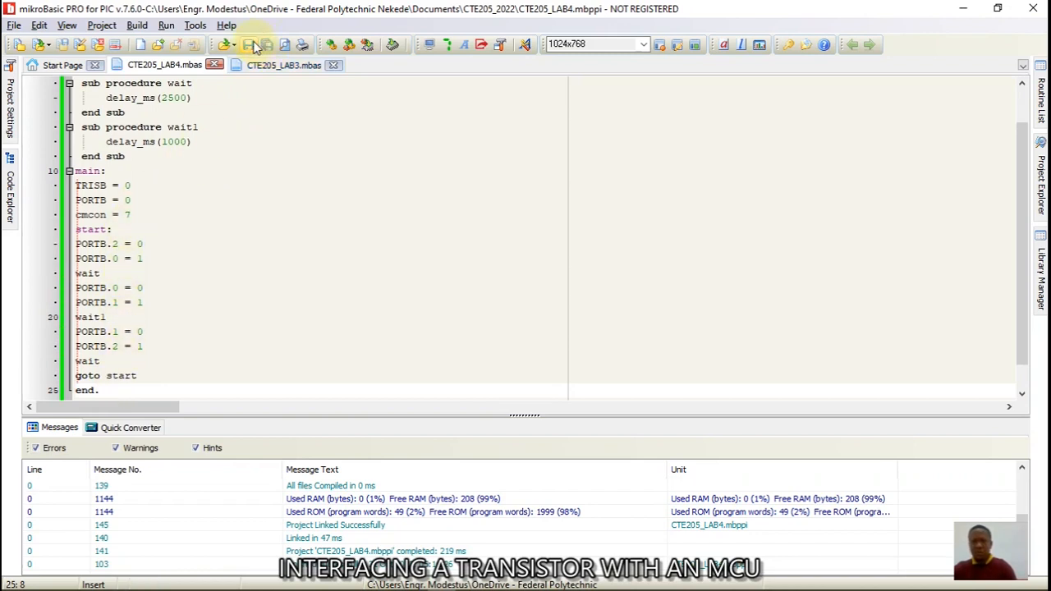
click(333, 45)
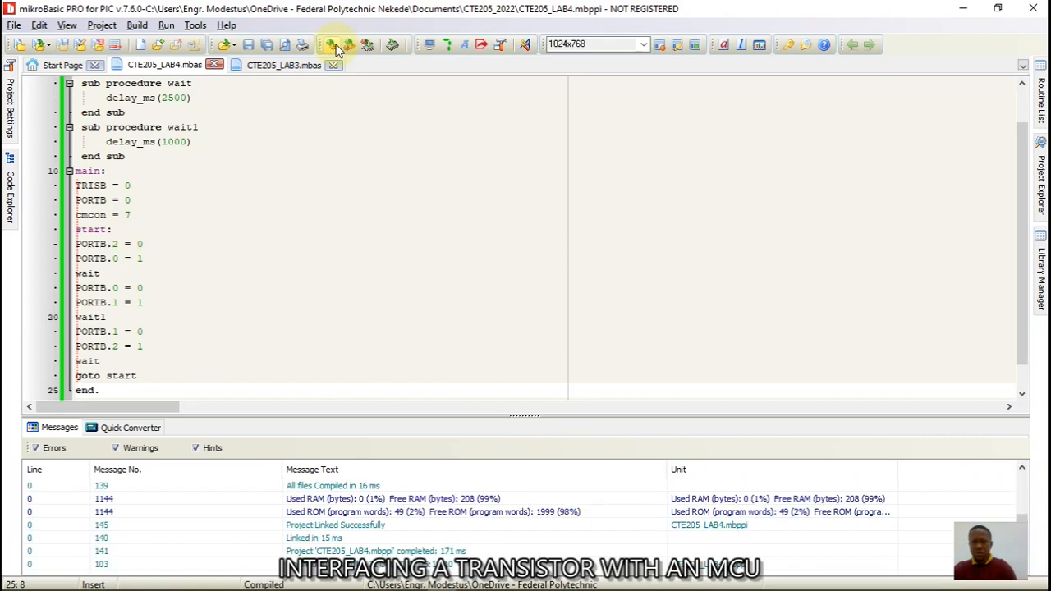
Switch to Proteus and run the simulation with the rebuilt program to check the LED sequence, and stop it.
mouse_move(303, 584)
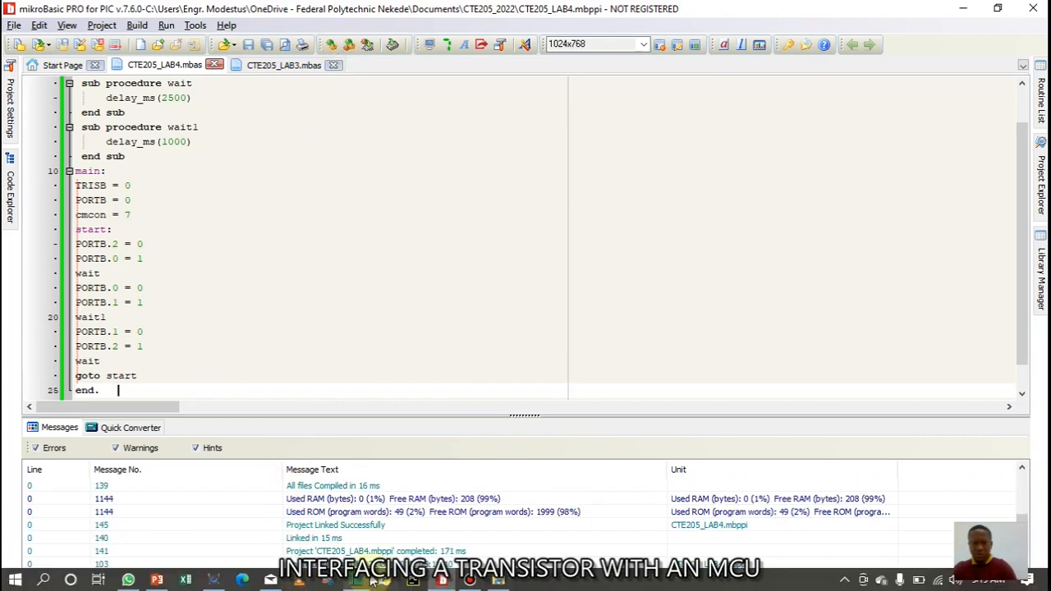
click(212, 580)
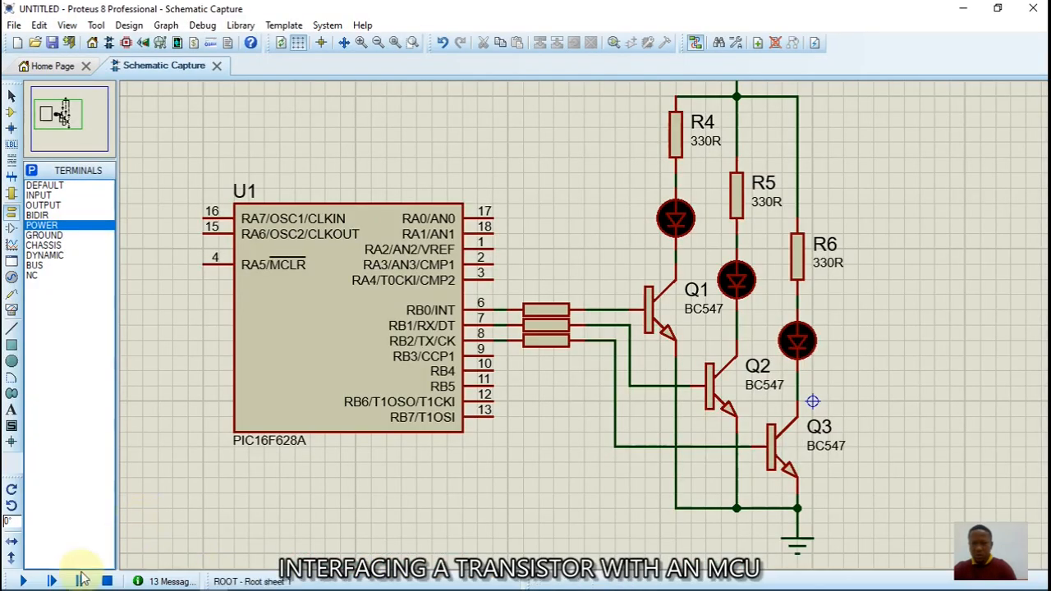
click(24, 578)
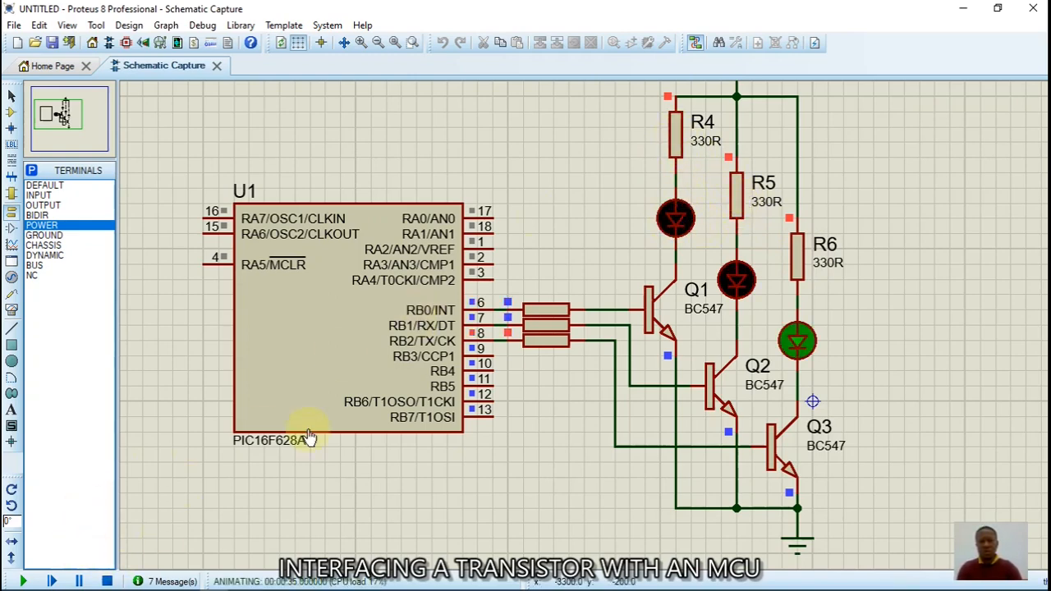
click(108, 580)
Set the values of the LED series resistors R4, R5 and R6 to 220R.
click(709, 144)
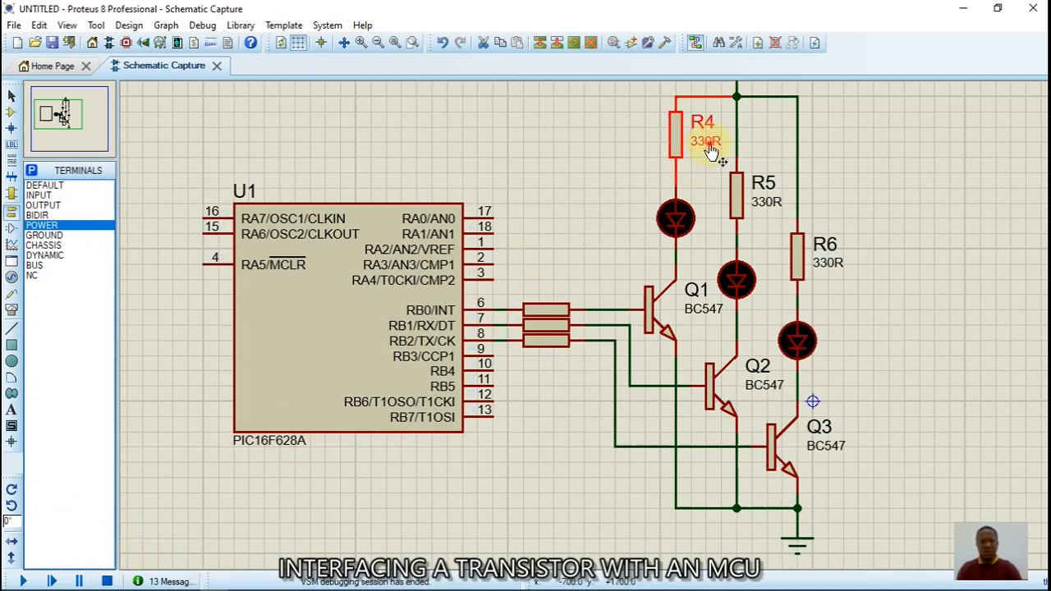
click(709, 144)
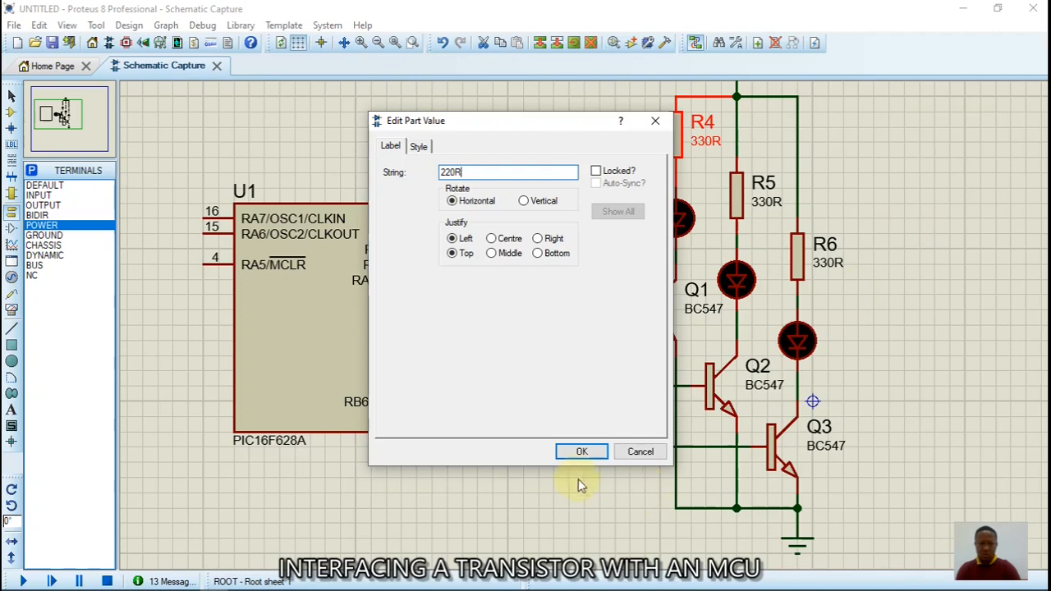
click(574, 455)
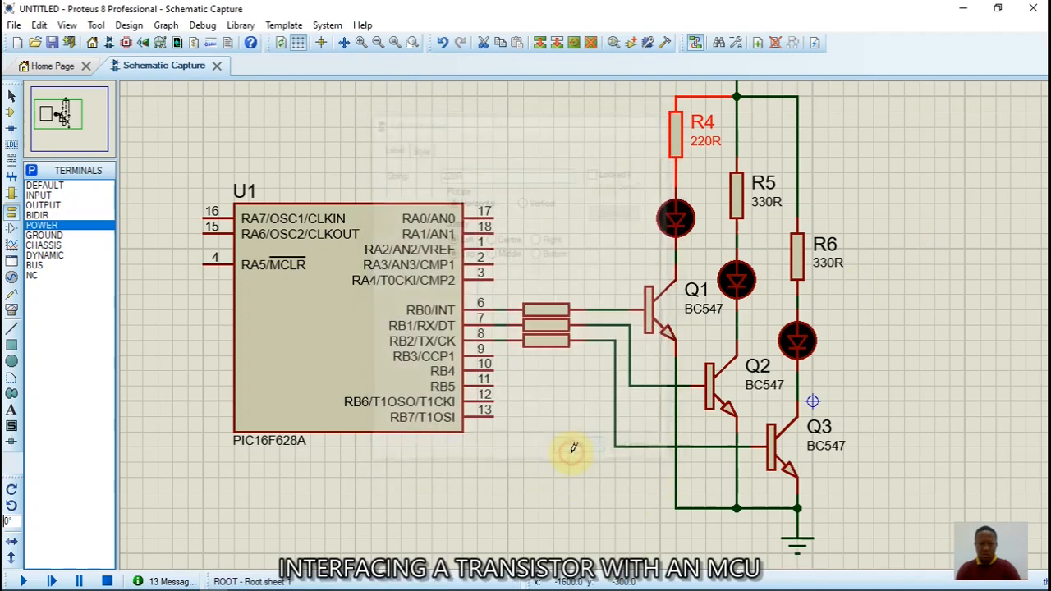
click(757, 205)
click(757, 205)
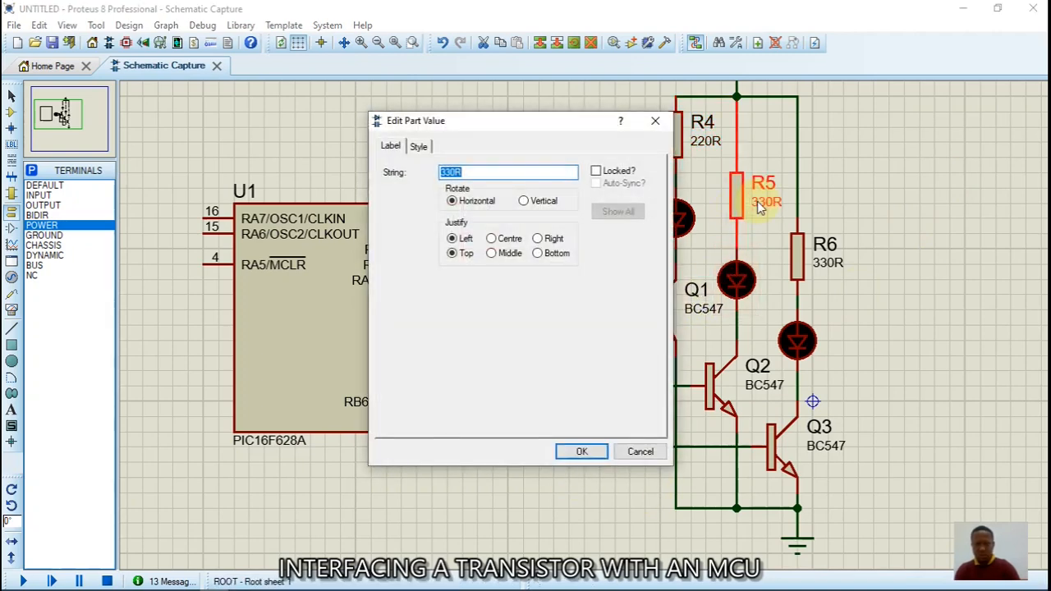
text(22)
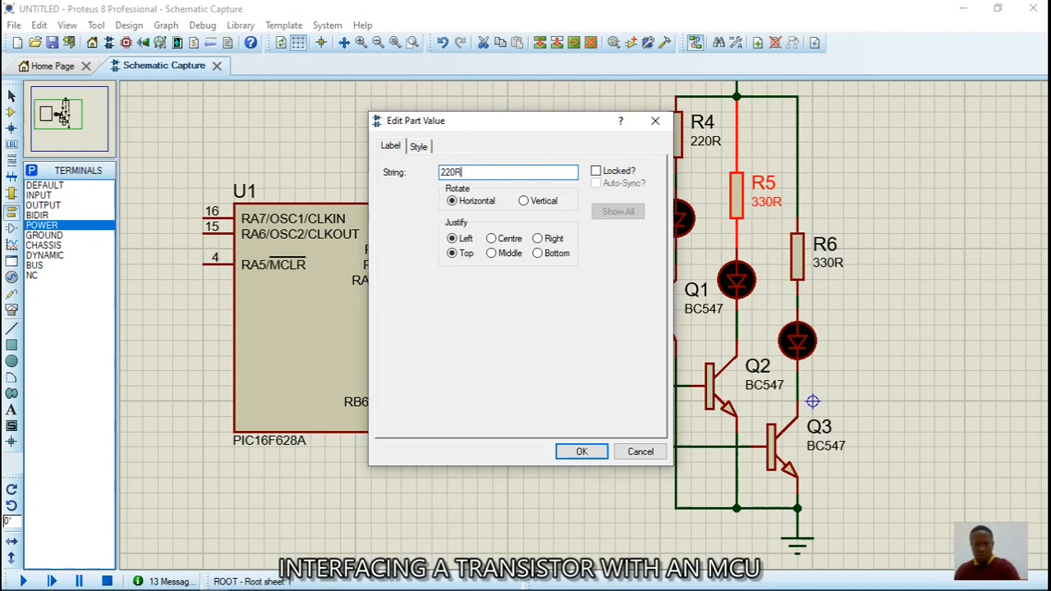
click(581, 452)
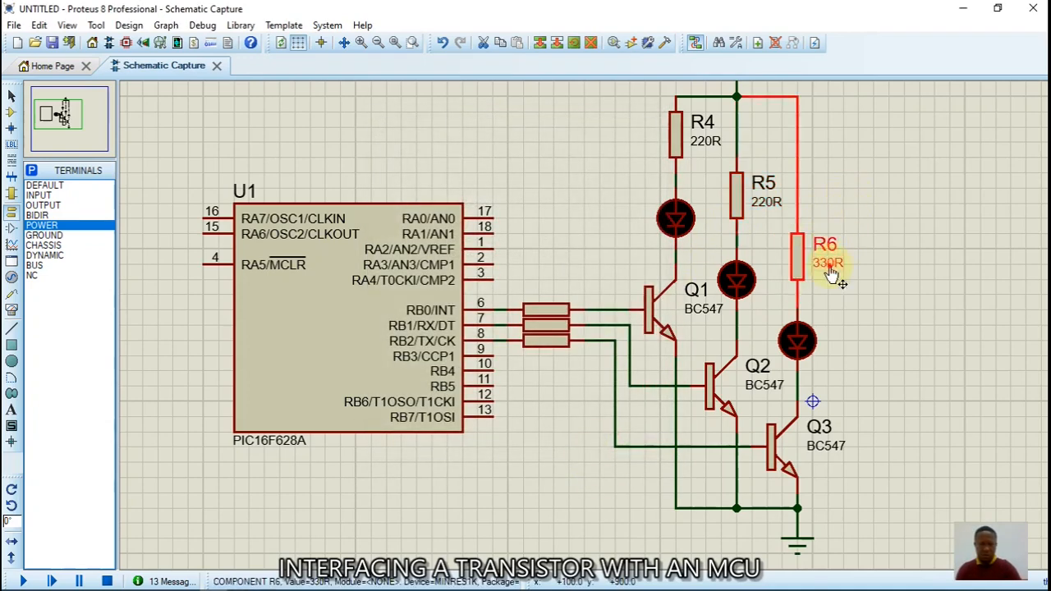
double_click(829, 267)
text(220R)
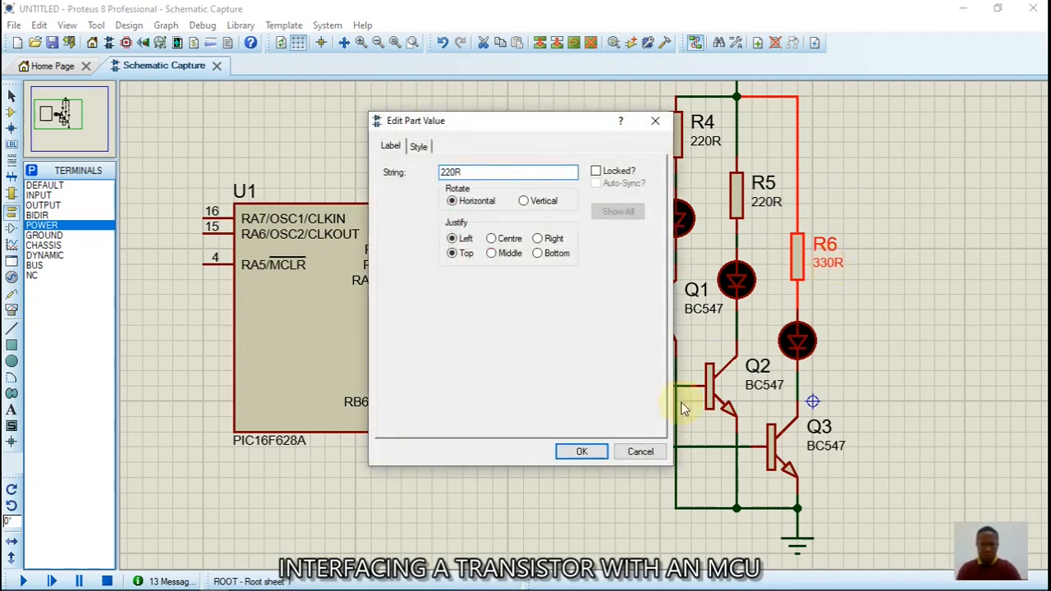
click(582, 451)
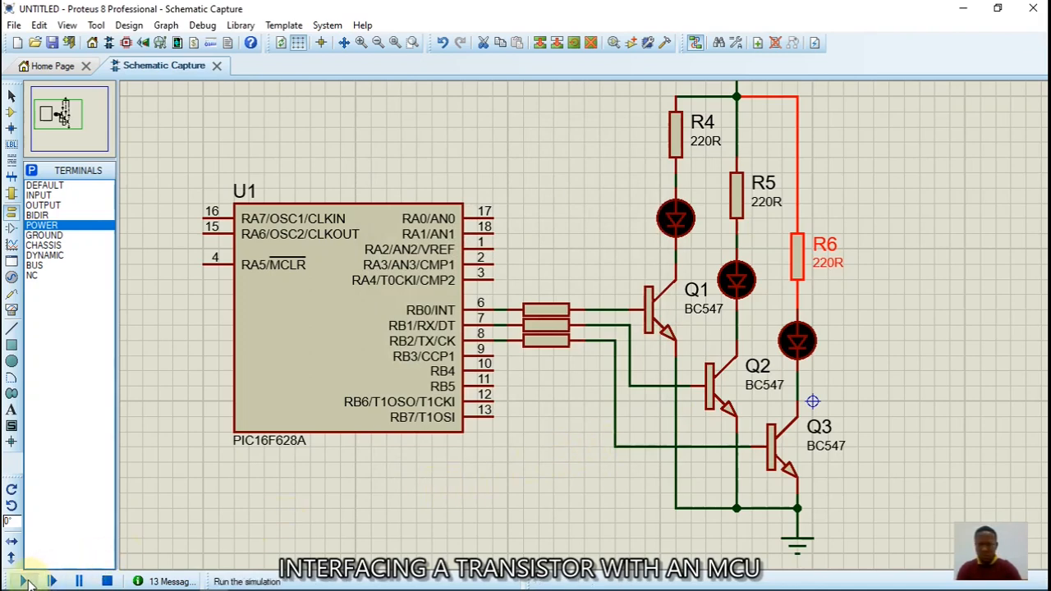
Run the simulation with the 220R resistors to check the brightness and sequence of the LEDs, and stop it.
click(25, 581)
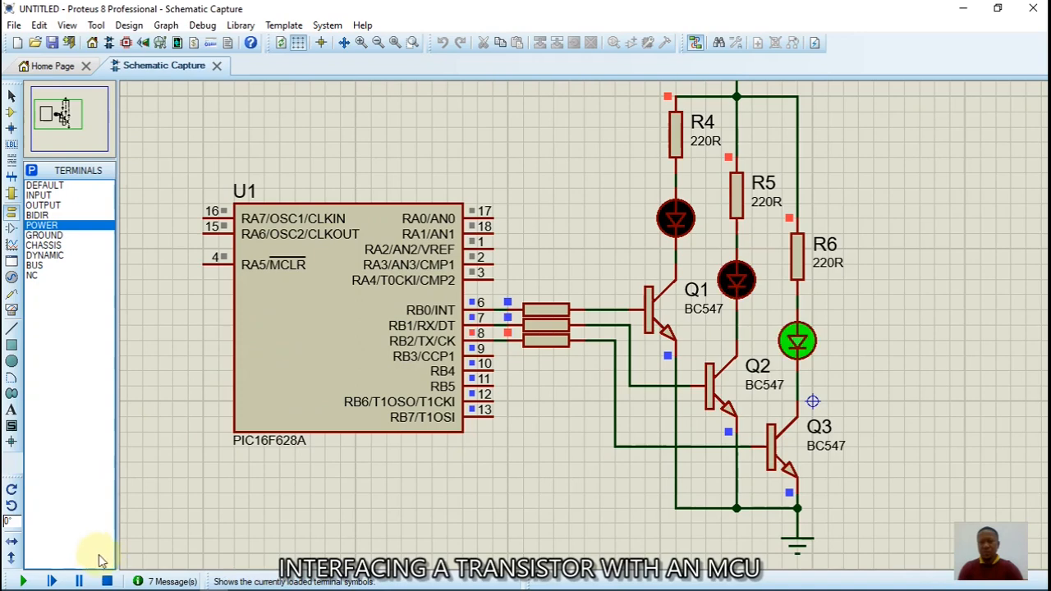
click(108, 581)
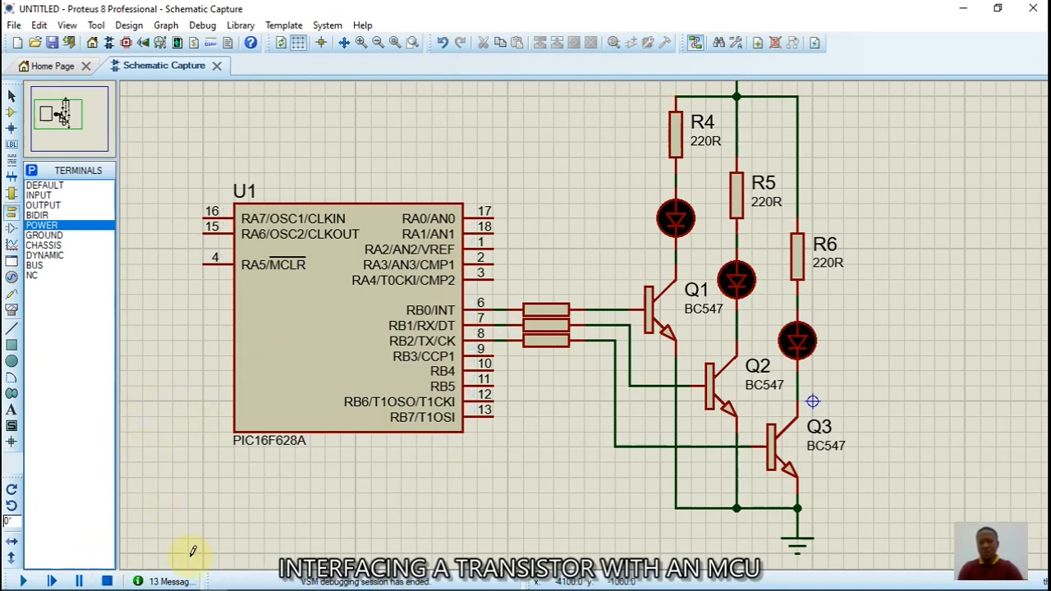
Switch to PowerPoint and change the first two port lines under start on the PROGRAM slide to PORTB.2 = 0 and PORTB.0 = 1.
mouse_move(143, 588)
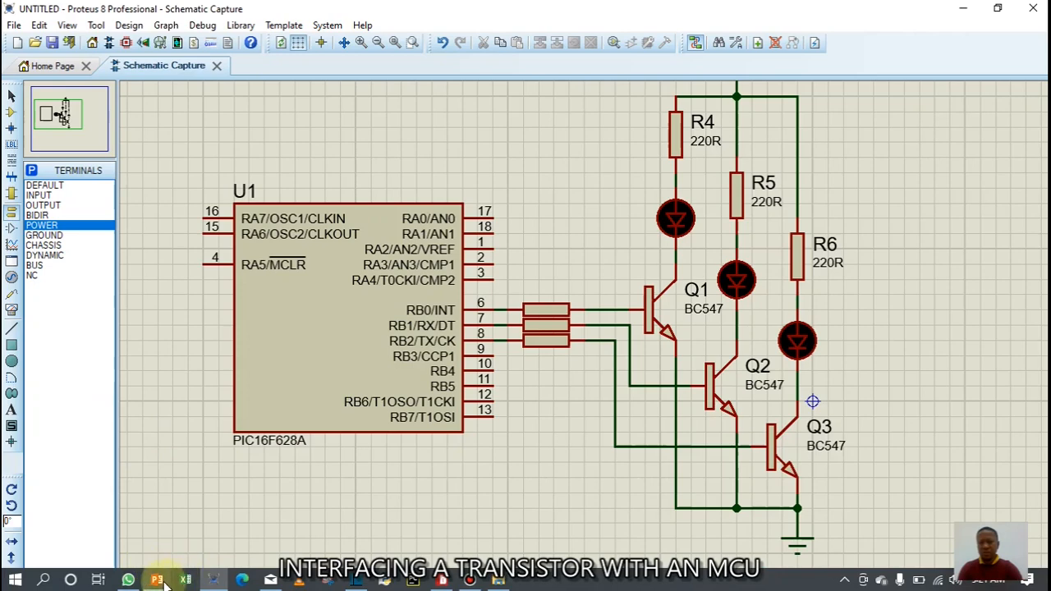
click(157, 580)
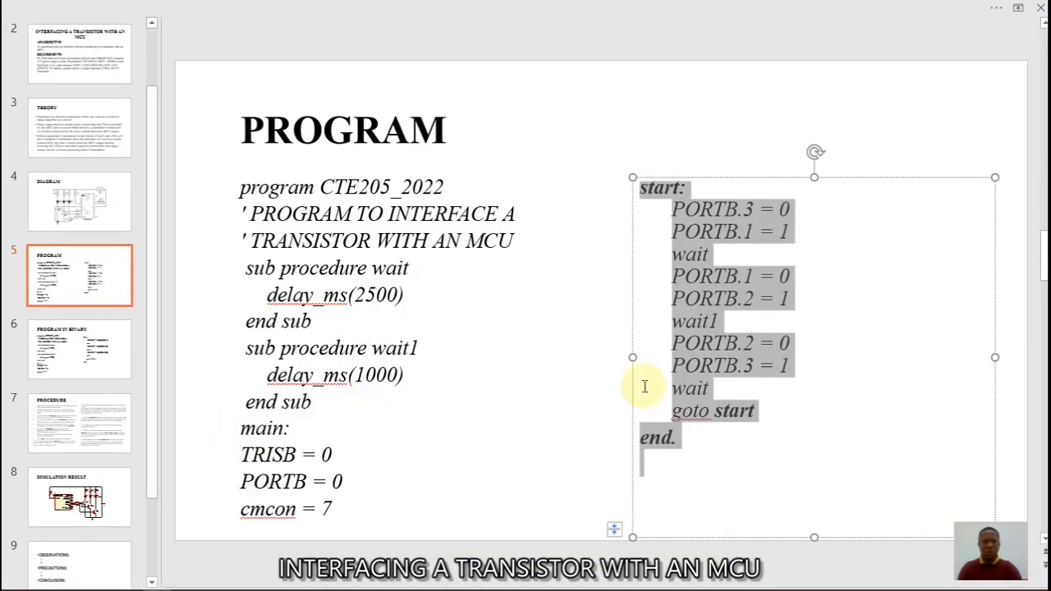
click(751, 211)
key(BackSpace)
text(2)
click(751, 231)
key(BackSpace)
text(0)
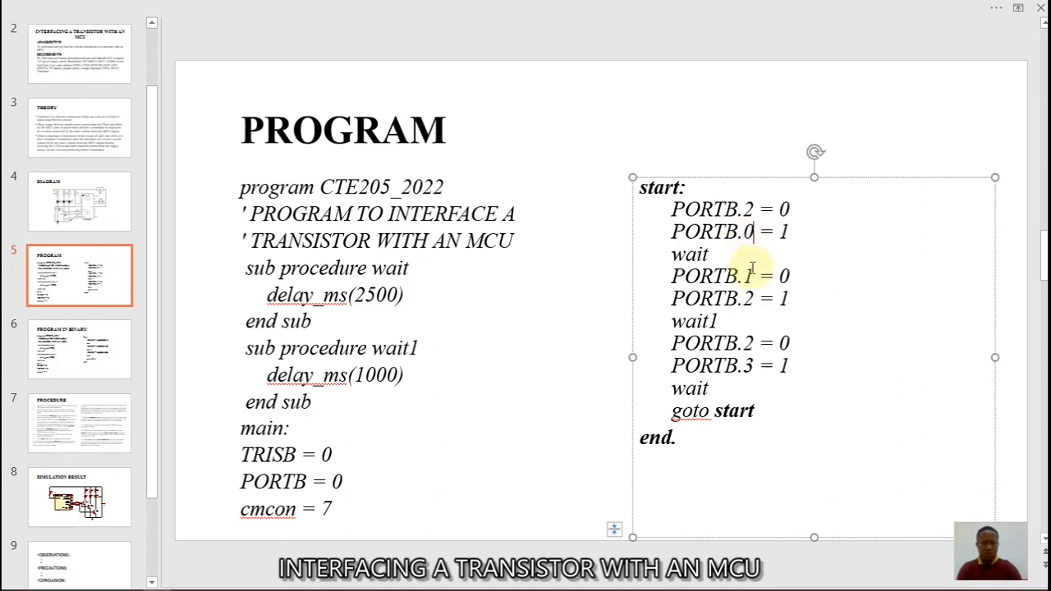
Change the port line directly after the first wait on the PROGRAM slide to PORTB.0 = 0.
click(752, 277)
key(BackSpace)
text(0)
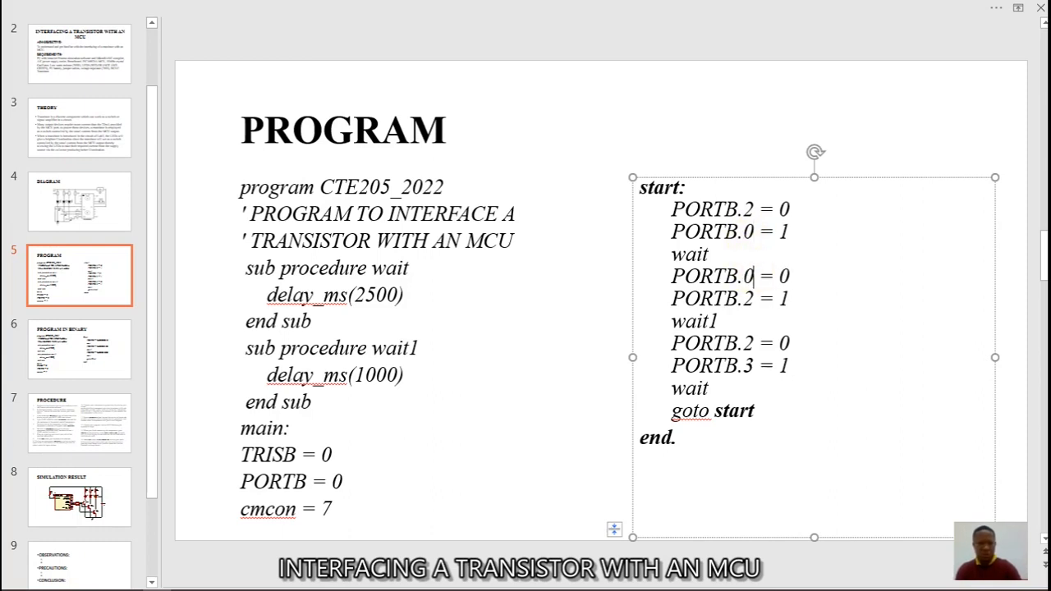